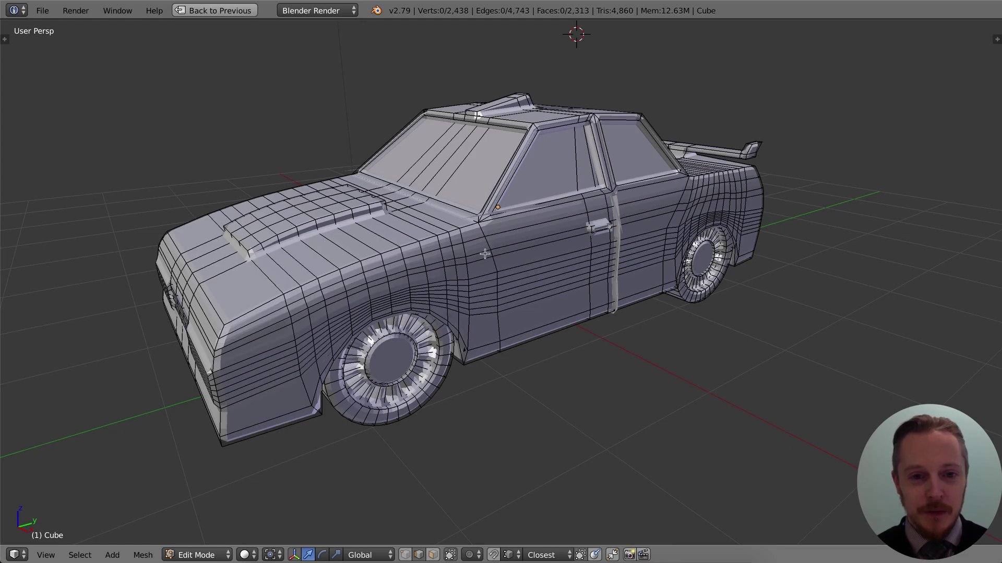
pyautogui.moveTo(485, 254)
pyautogui.mouseDown(button='middle')
pyautogui.moveTo(424, 217)
pyautogui.moveTo(590, 242)
pyautogui.moveTo(486, 246)
pyautogui.mouseUp(button='middle')
pyautogui.scroll(5, 590, 241)
pyautogui.scroll(-4, 500, 246)
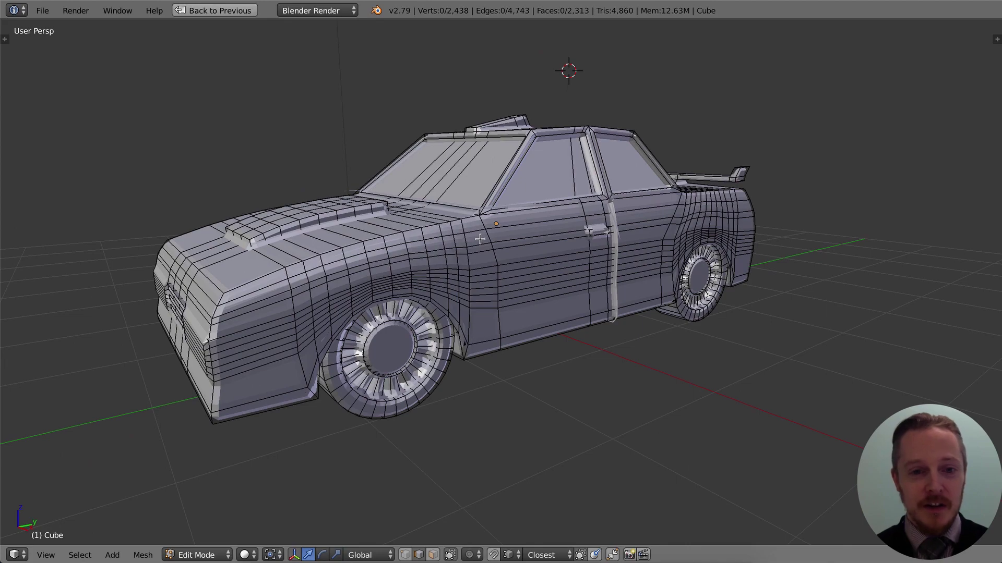
pyautogui.moveTo(545, 256)
pyautogui.mouseDown(button='middle')
pyautogui.moveTo(489, 253)
pyautogui.moveTo(549, 264)
pyautogui.mouseUp(button='middle')
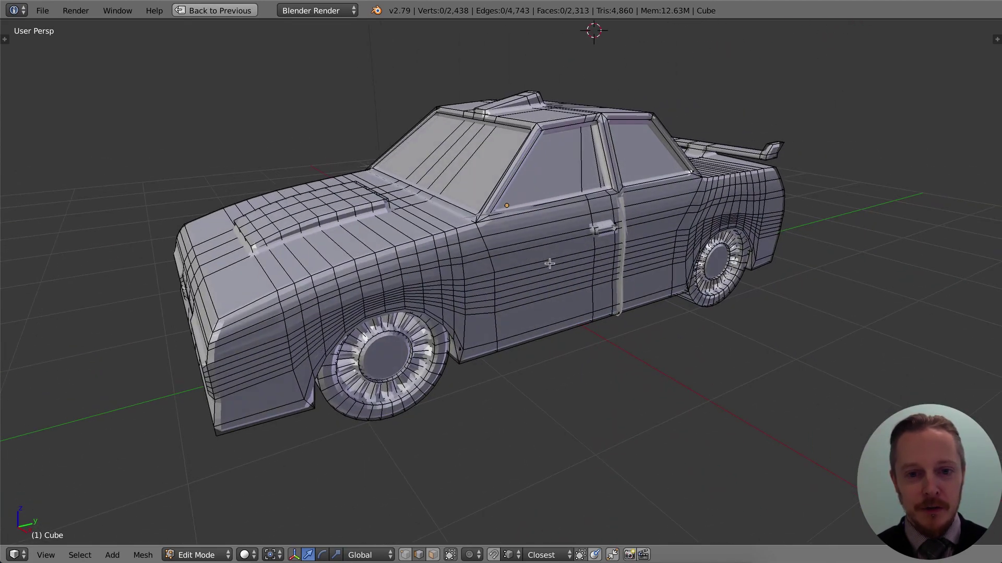
# - Reload the start-up file and put the default cube into Edit Mode
pyautogui.press('super+n')
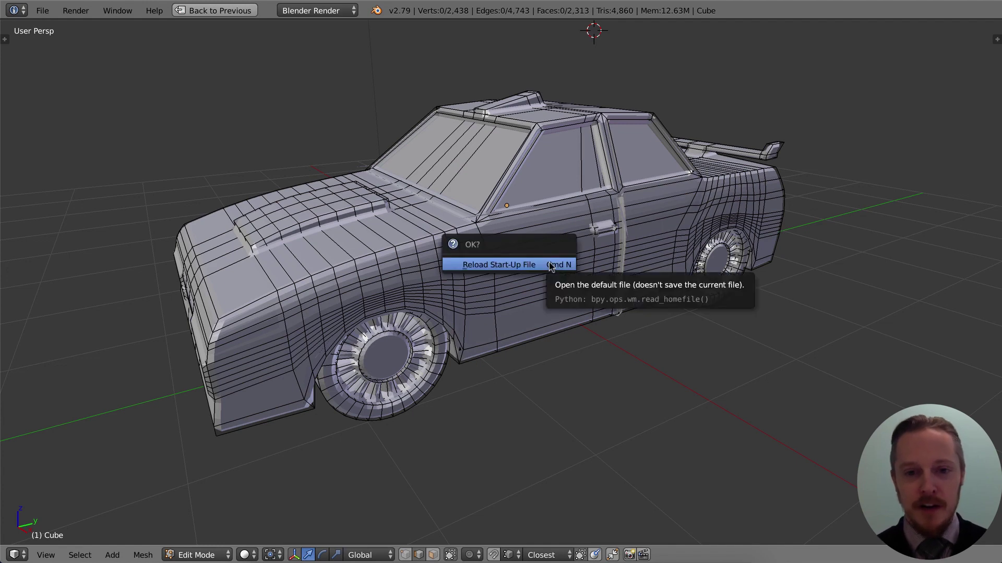
pyautogui.click(530, 265)
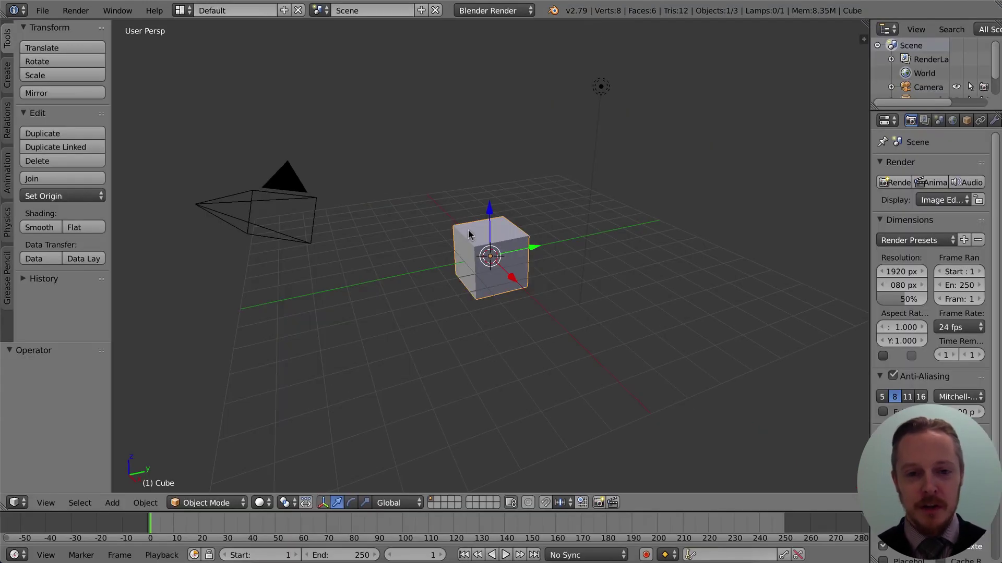
pyautogui.scroll(5, 471, 237)
pyautogui.click(235, 504)
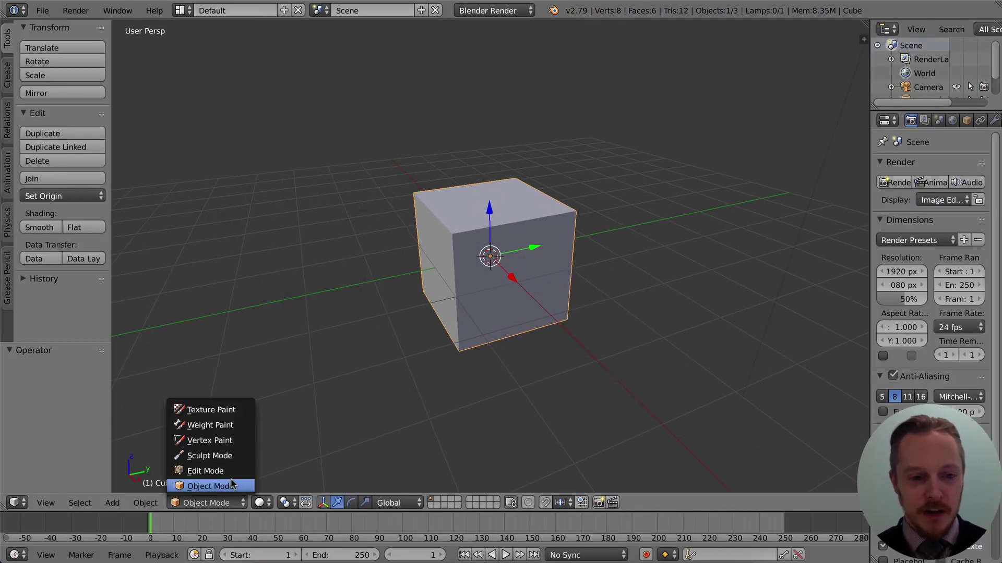
pyautogui.click(229, 473)
# - In face select mode, raise the cube's bottom face by about 1.125 along Z to flatten the block
pyautogui.click(432, 503)
pyautogui.moveTo(517, 391); pyautogui.dragTo(506, 343, button='middle')
pyautogui.rightClick(516, 311)
pyautogui.moveTo(600, 330); pyautogui.dragTo(595, 358, button='middle')
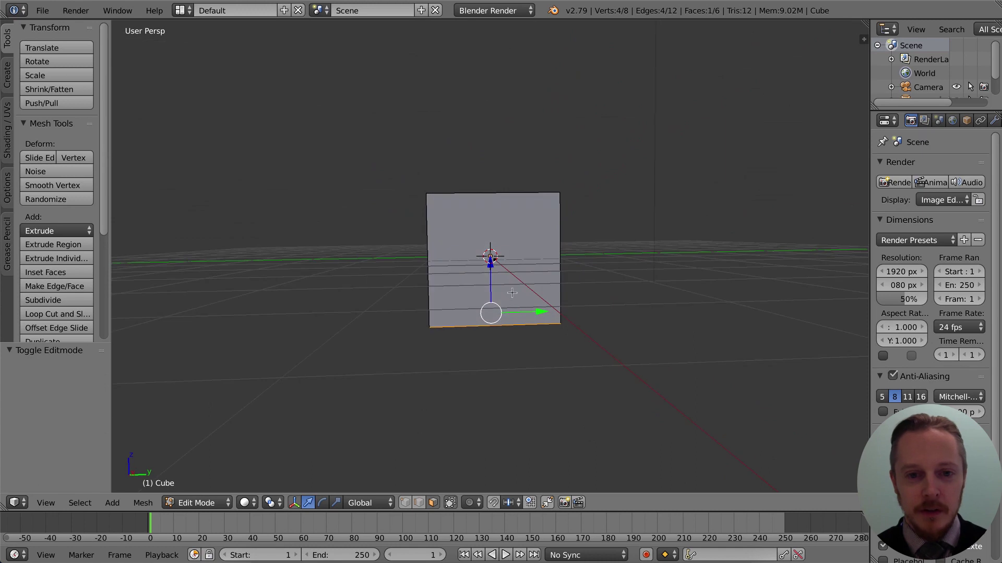
pyautogui.moveTo(493, 264); pyautogui.dragTo(496, 205)
pyautogui.moveTo(495, 204); pyautogui.dragTo(422, 230, button='middle')
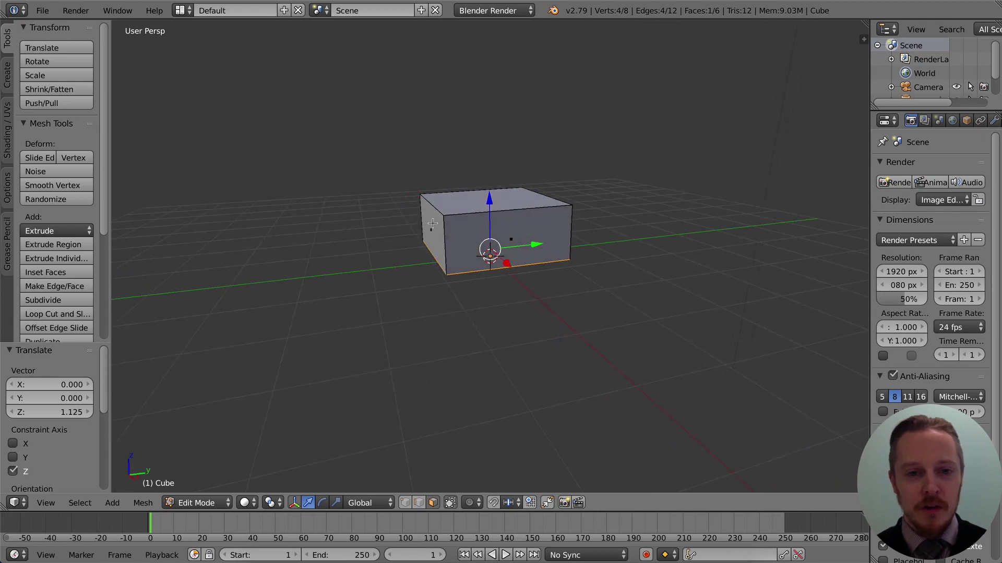
# - Extrude the block's end face on the negative Y side outward by about 1.908
pyautogui.rightClick(431, 223)
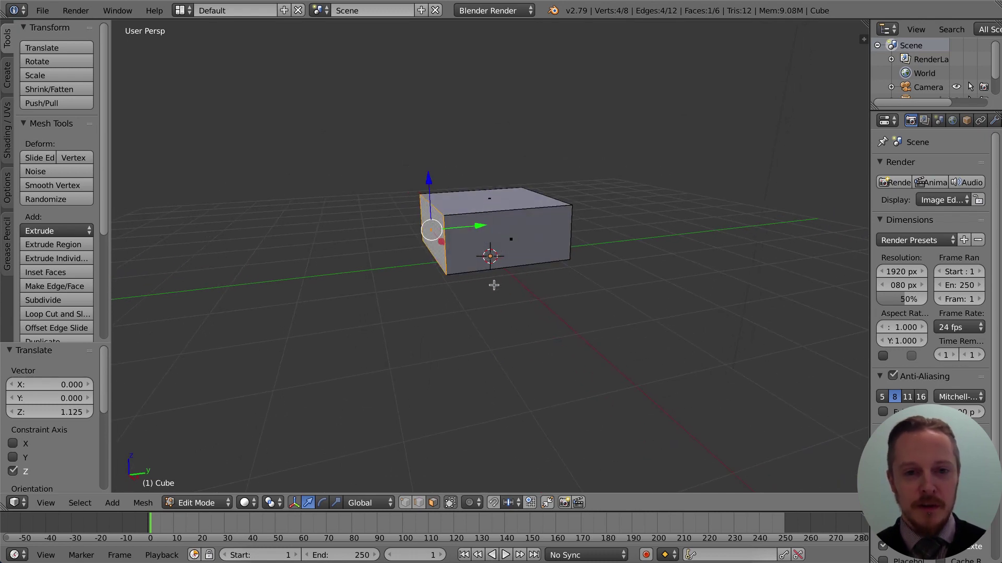
pyautogui.press('e')
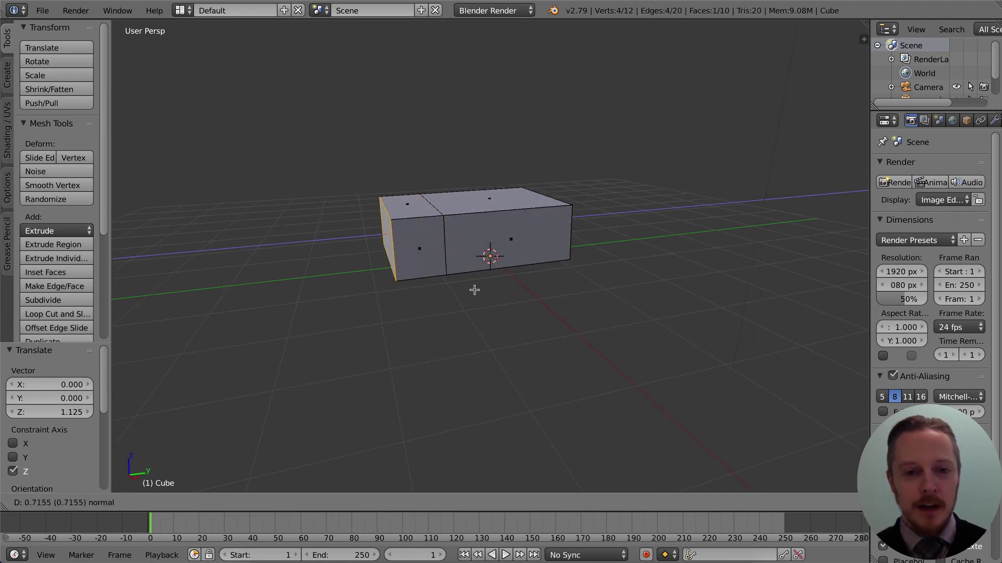
pyautogui.click(404, 294)
# - Extrude the opposite end face on the positive Y side outward by about 1.722
pyautogui.moveTo(537, 297); pyautogui.dragTo(489, 295, button='middle')
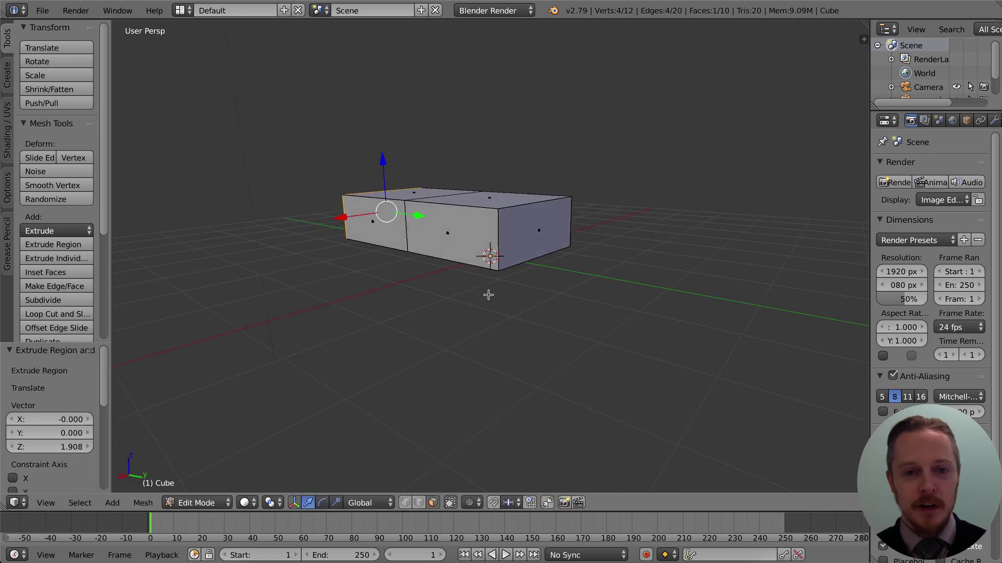
pyautogui.rightClick(522, 246)
pyautogui.press('e')
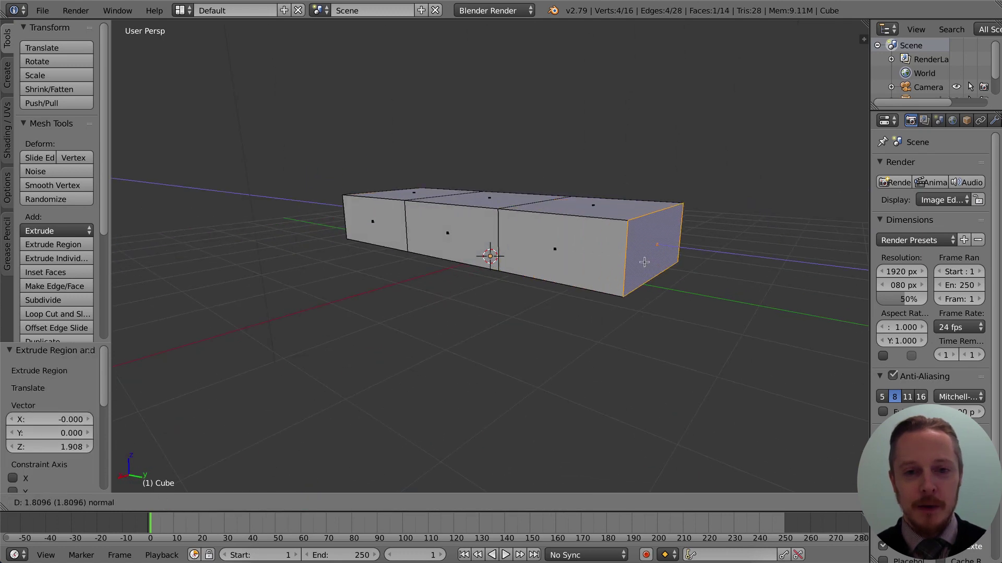
pyautogui.click(509, 311)
# - Raise the top face of the middle section by about 0.197 along Z so both end sections slope
pyautogui.moveTo(509, 311); pyautogui.dragTo(553, 307, button='middle')
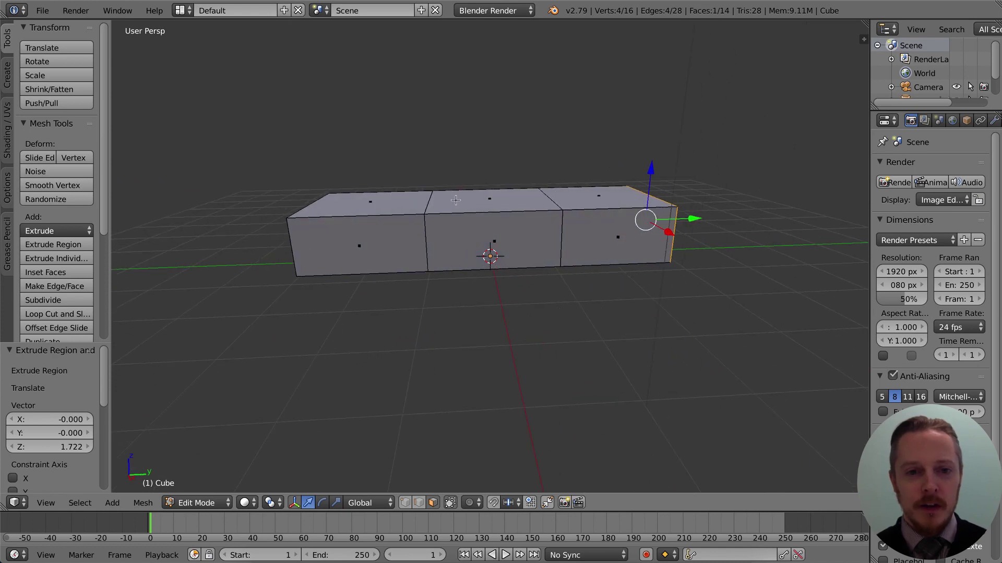
pyautogui.rightClick(414, 201)
pyautogui.rightClick(607, 196)
pyautogui.rightClick(385, 204)
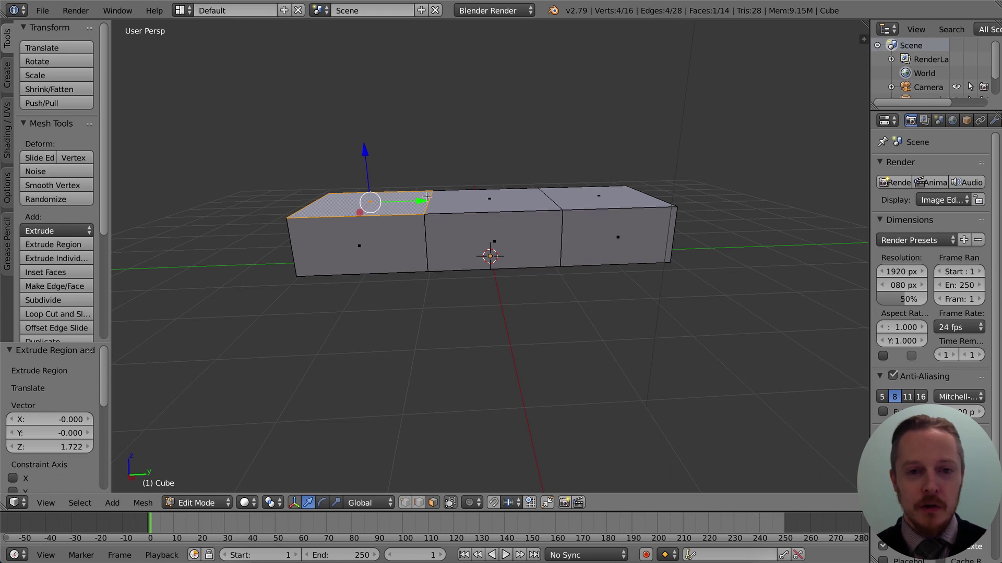
pyautogui.rightClick(503, 201)
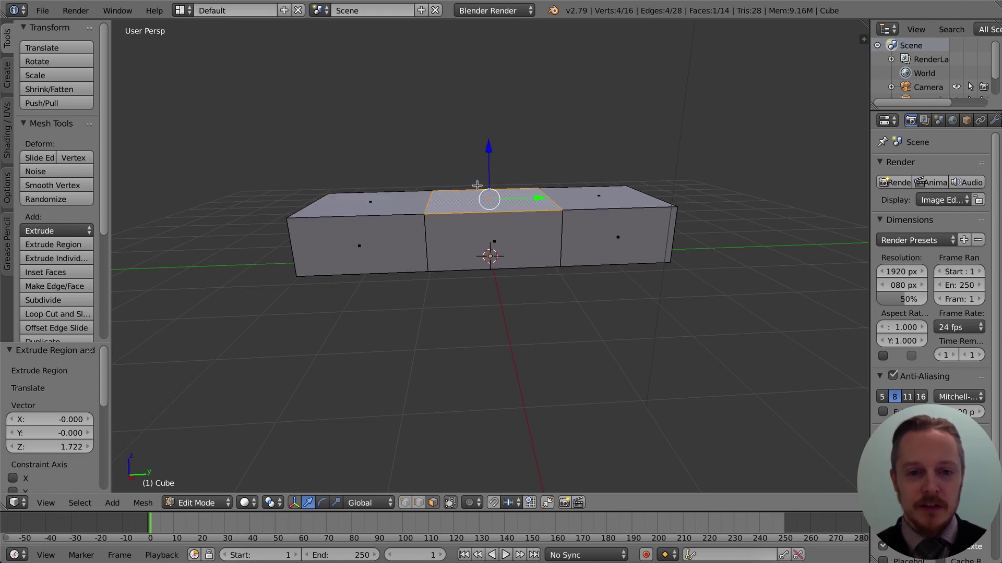
pyautogui.moveTo(488, 149); pyautogui.dragTo(490, 138)
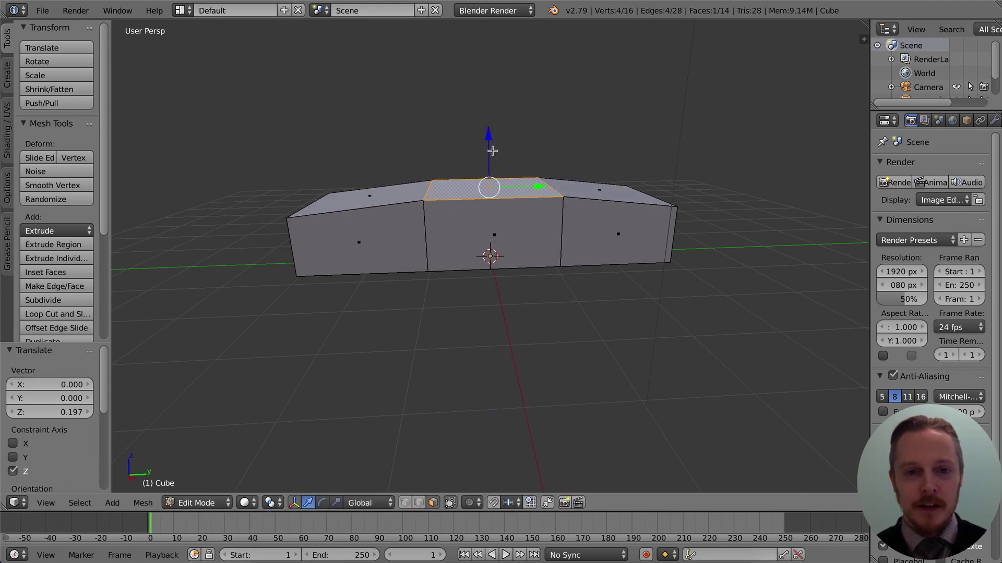
# - Extrude the middle top face upward by about 0.719 and scale it to about 0.747 to form a tapered cabin
pyautogui.moveTo(478, 148); pyautogui.dragTo(481, 151, button='middle')
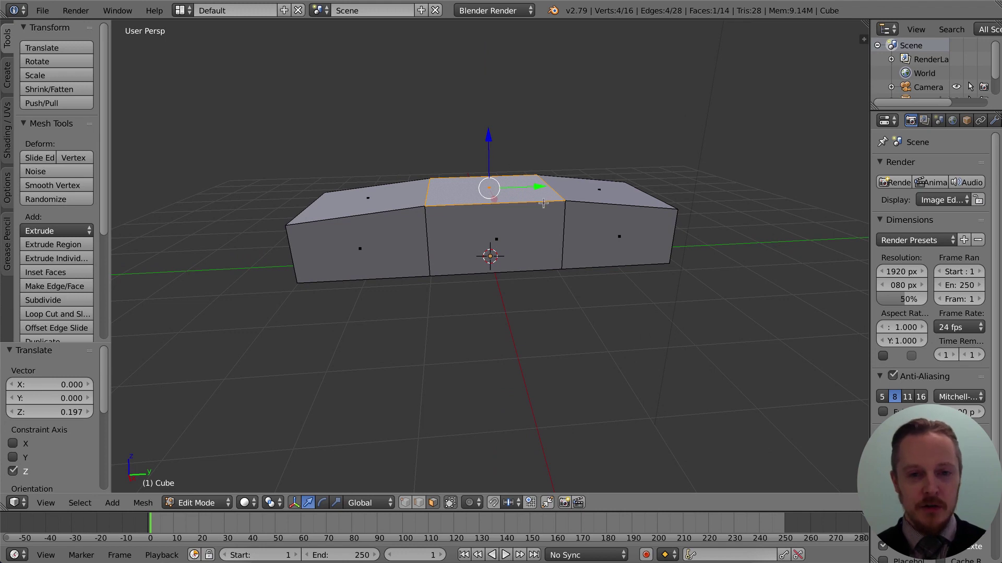
pyautogui.press('e')
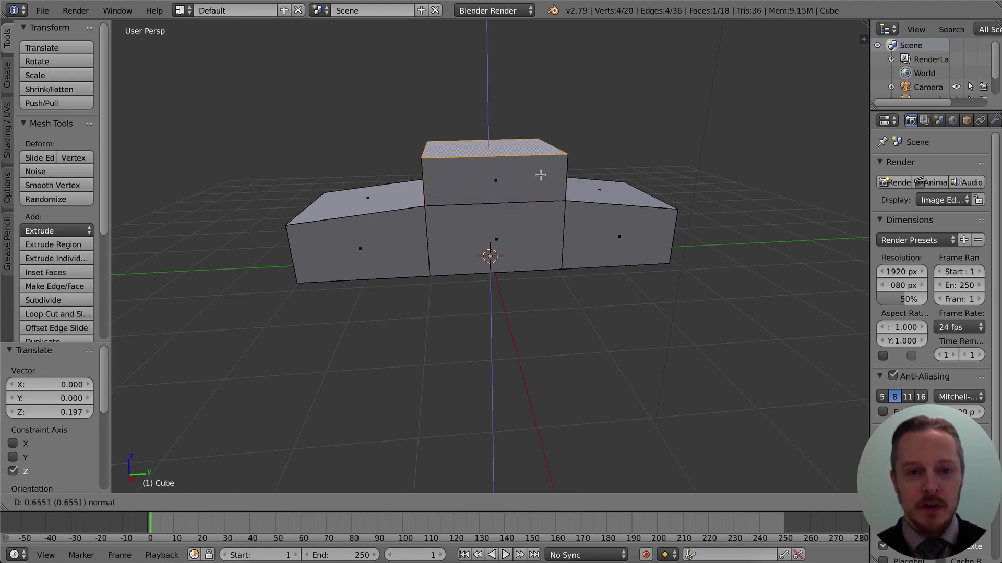
pyautogui.click(541, 171)
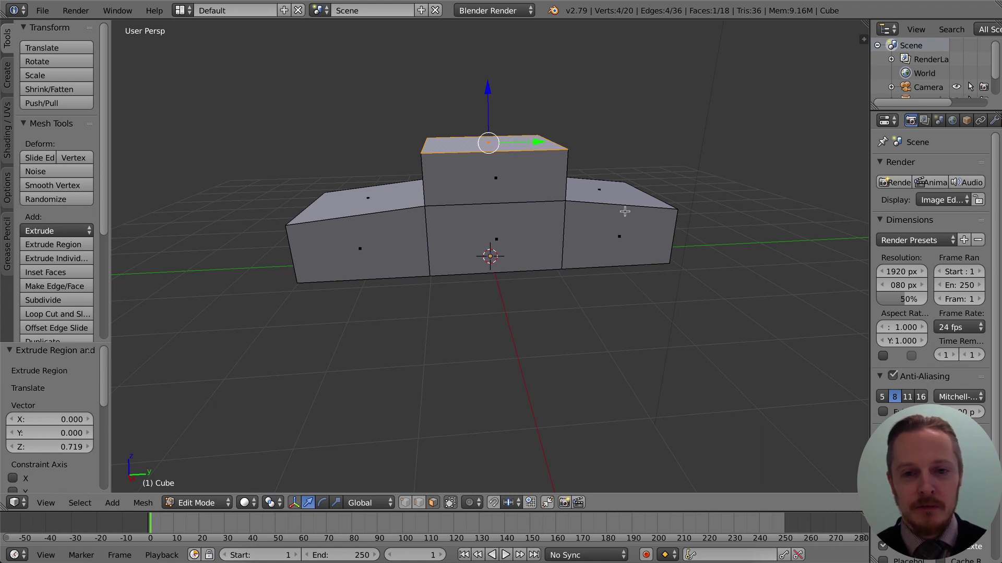
pyautogui.press('s')
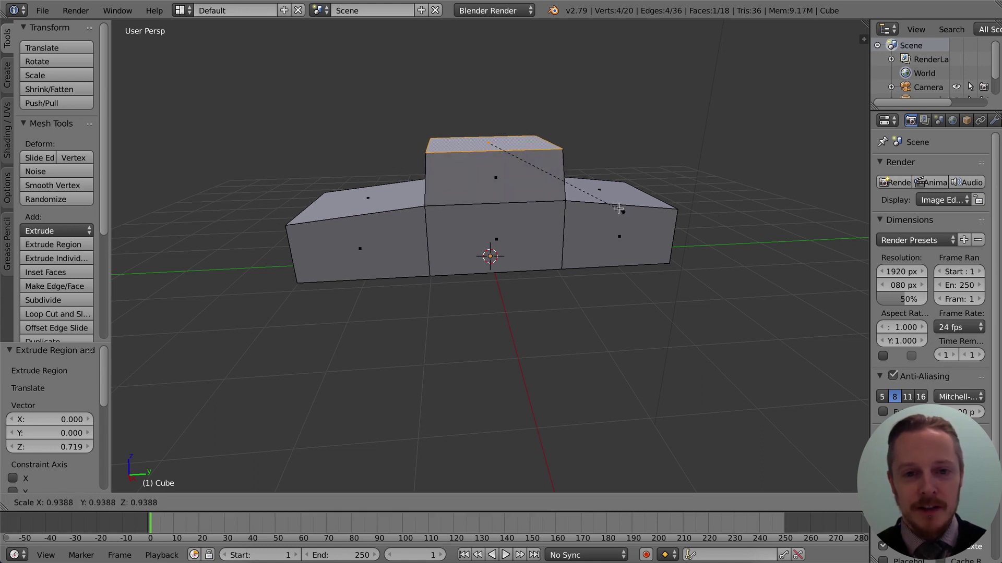
pyautogui.click(591, 201)
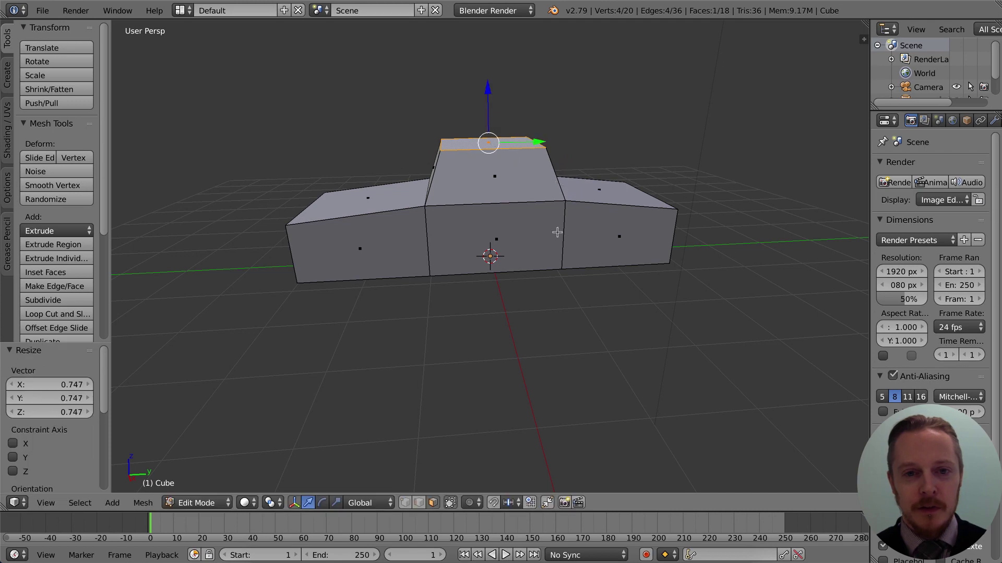
# - Widen the tool shelf and add four evenly spaced loop cuts across the car's section on the negative Y side
pyautogui.moveTo(561, 234)
pyautogui.mouseDown(button='middle')
pyautogui.moveTo(636, 231)
pyautogui.moveTo(562, 233)
pyautogui.moveTo(589, 232)
pyautogui.moveTo(562, 232)
pyautogui.moveTo(578, 233)
pyautogui.mouseUp(button='middle')
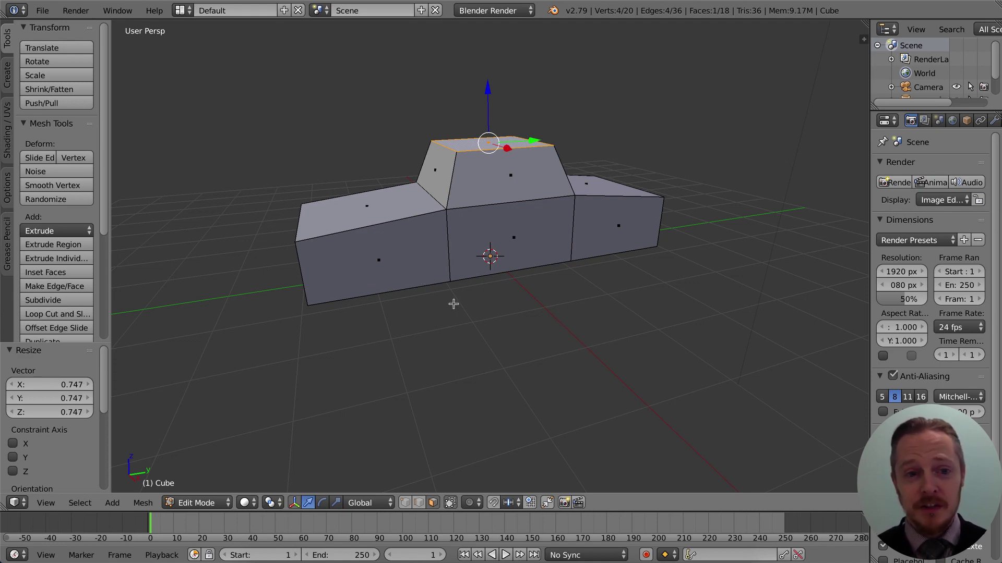
pyautogui.moveTo(104, 162); pyautogui.dragTo(106, 214)
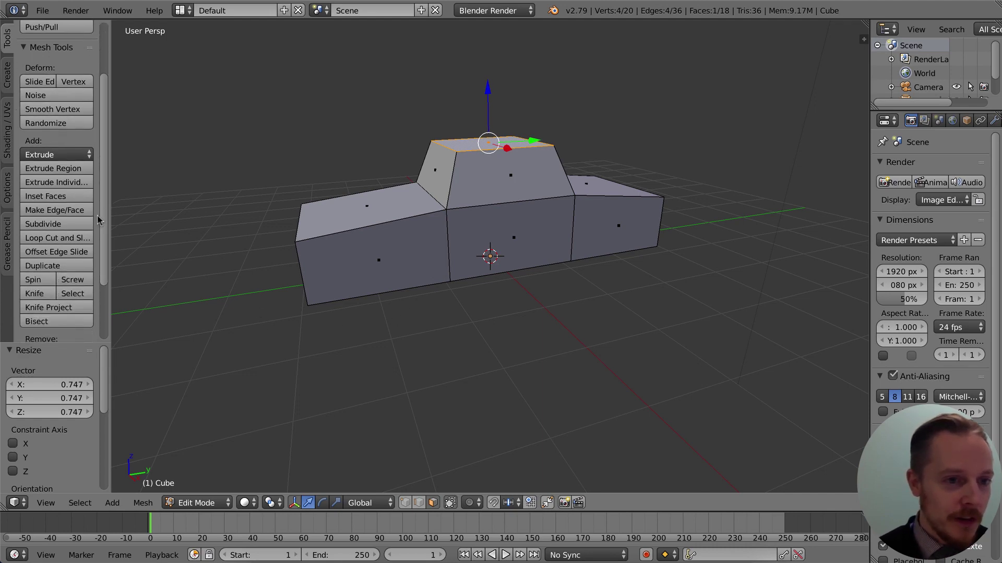
pyautogui.moveTo(112, 214); pyautogui.dragTo(140, 208)
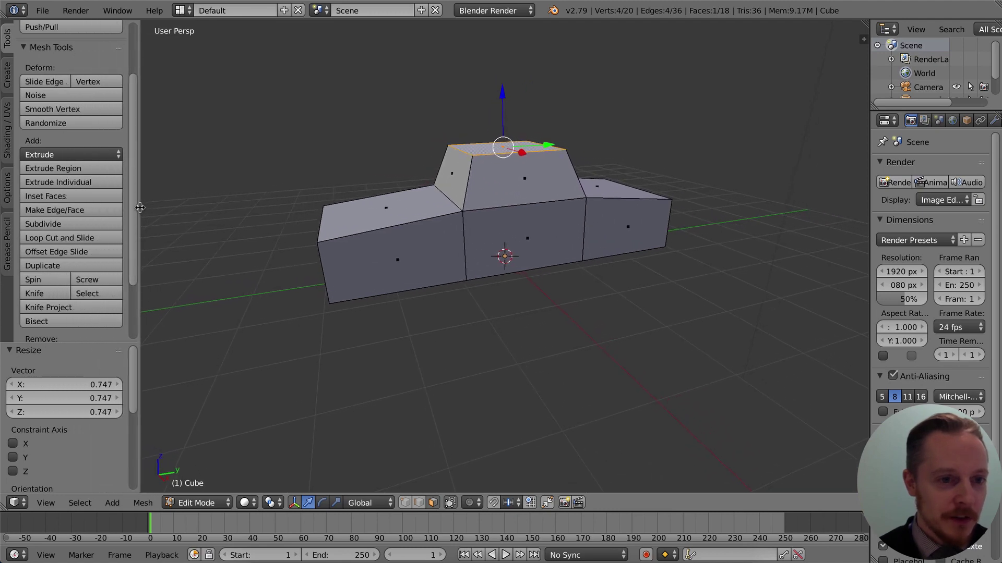
pyautogui.click(57, 239)
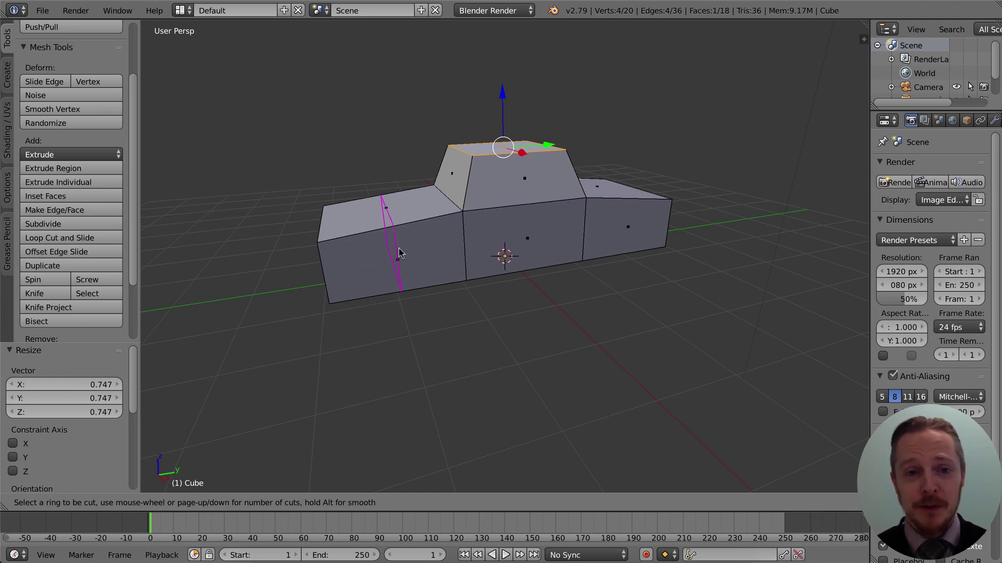
pyautogui.scroll(2, 399, 254)
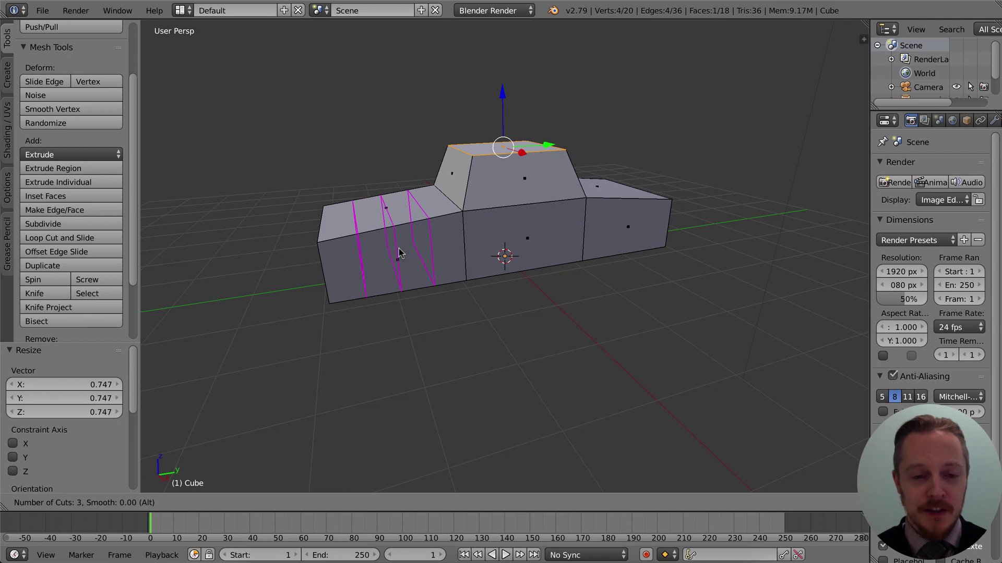
pyautogui.scroll(1, 400, 253)
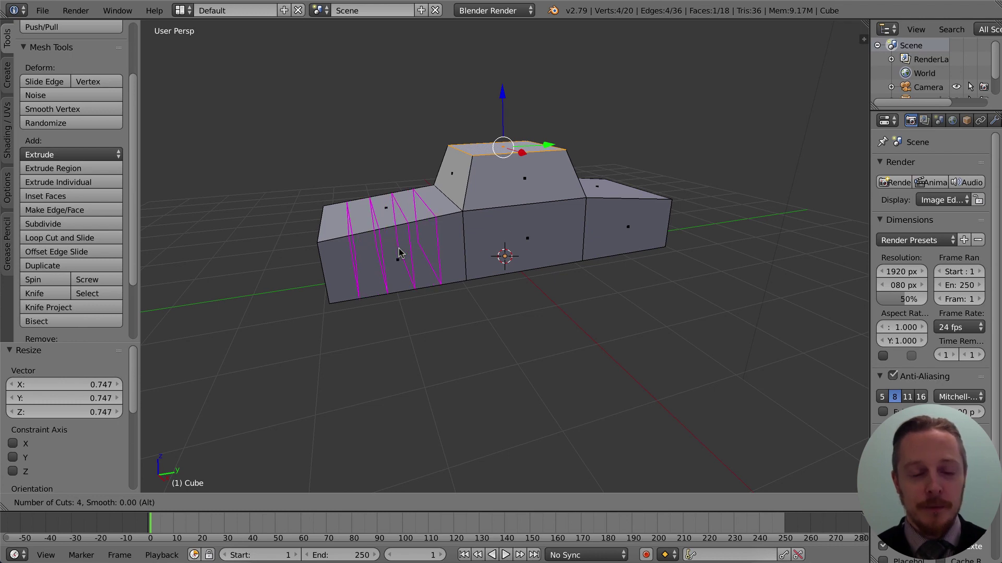
pyautogui.click(398, 249)
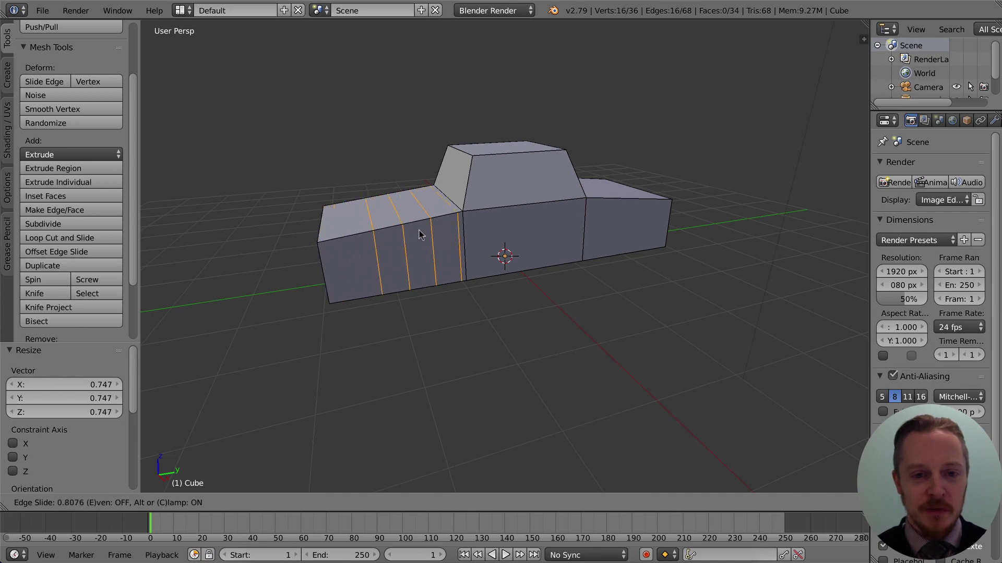
pyautogui.click(394, 239)
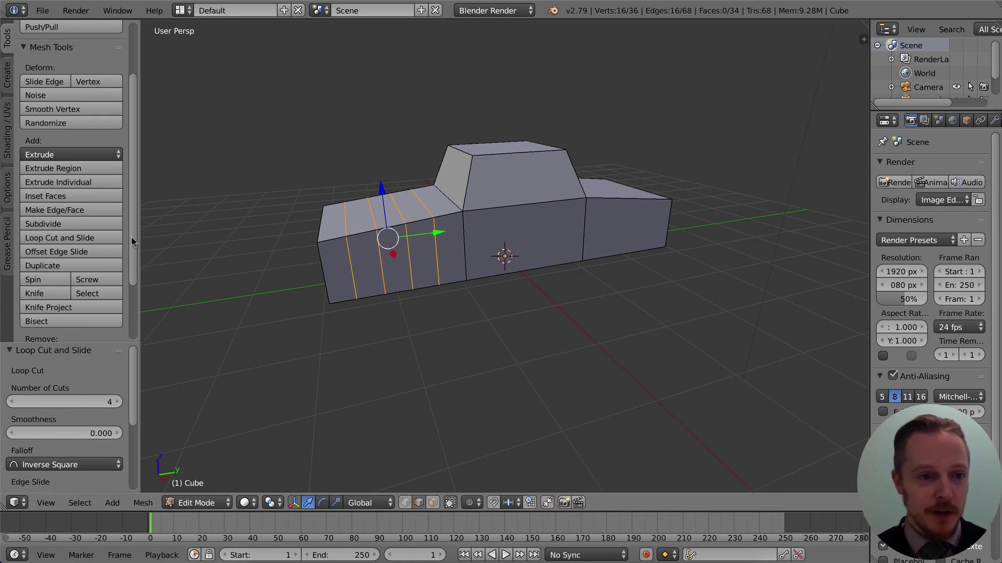
# - Add four evenly spaced loop cuts across the car's section on the positive Y side
pyautogui.click(59, 238)
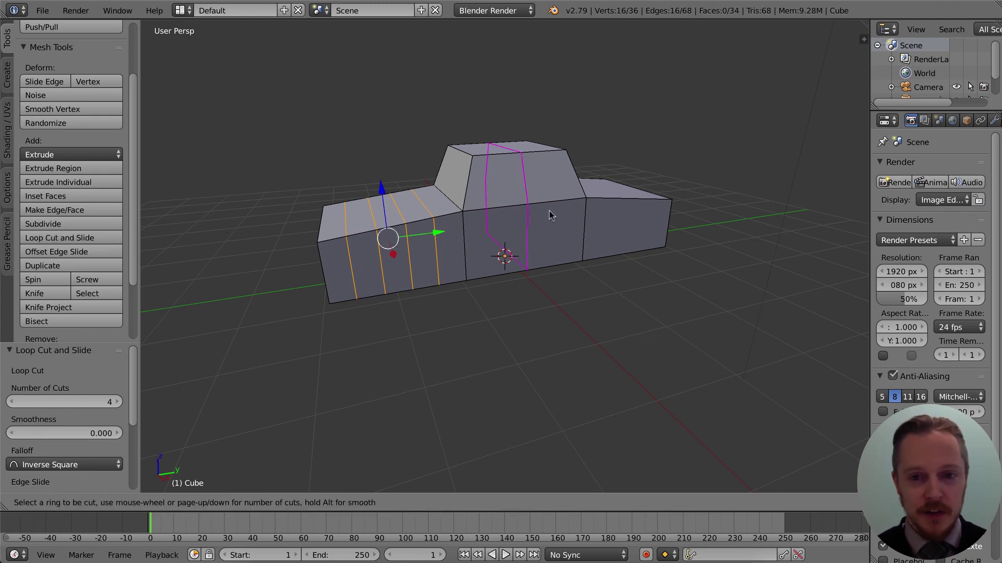
pyautogui.click(606, 205)
pyautogui.click(606, 205)
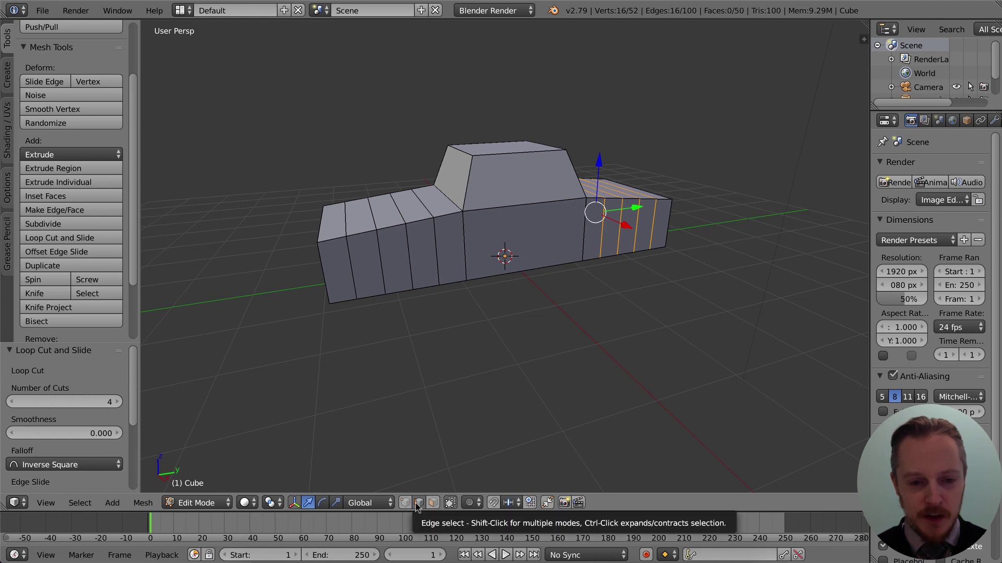
# - In face select mode, raise the middle underside face of the negative Y section by about 0.468 along Z for a wheel arch
pyautogui.click(433, 503)
pyautogui.moveTo(495, 353); pyautogui.dragTo(480, 321, button='middle')
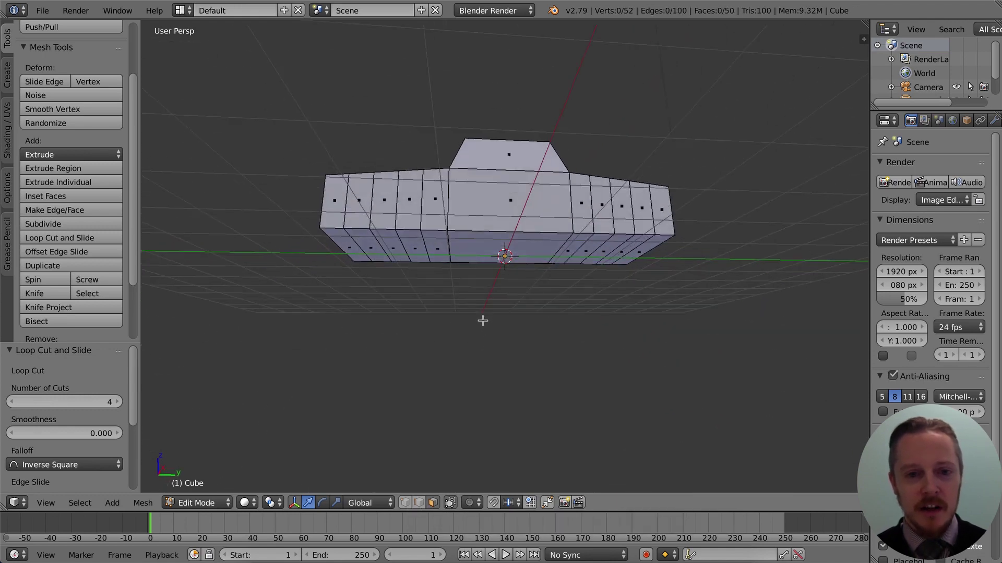
pyautogui.rightClick(396, 247)
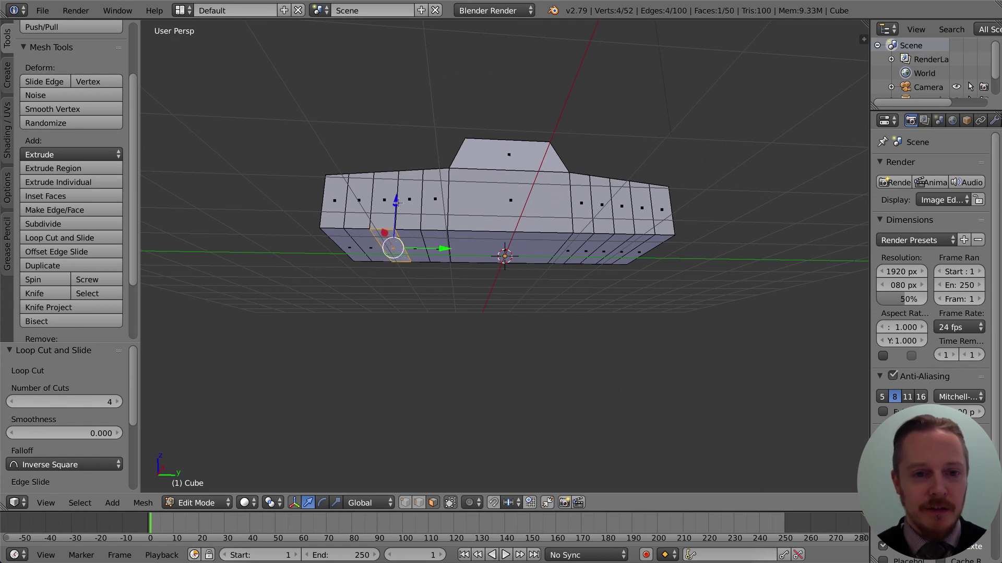
pyautogui.moveTo(397, 204); pyautogui.dragTo(398, 179)
# - Raise the middle underside face of the positive Y section by about 0.478 along Z for the other wheel arch
pyautogui.rightClick(605, 252)
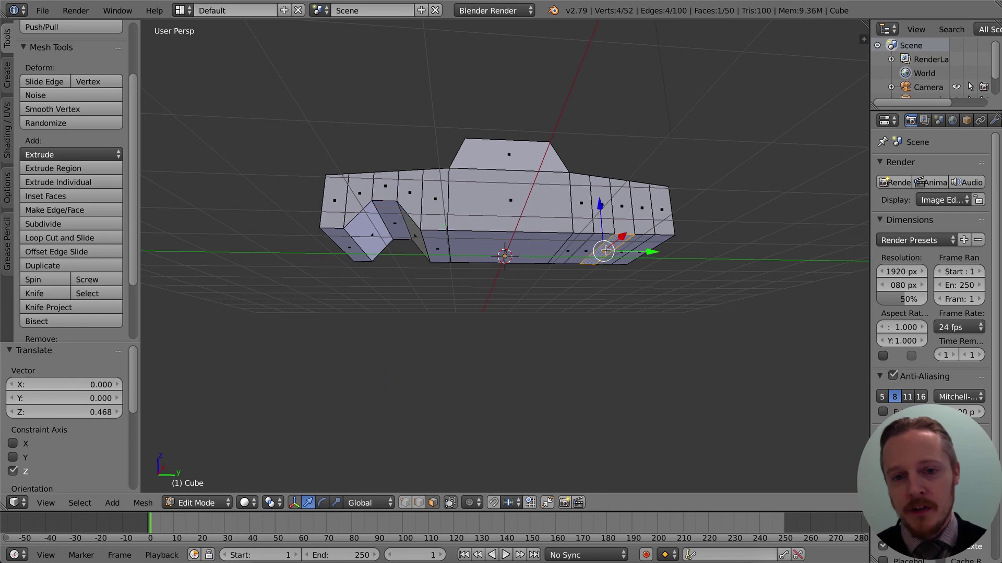
pyautogui.moveTo(602, 219); pyautogui.dragTo(599, 182)
pyautogui.moveTo(443, 268); pyautogui.dragTo(402, 268, button='middle')
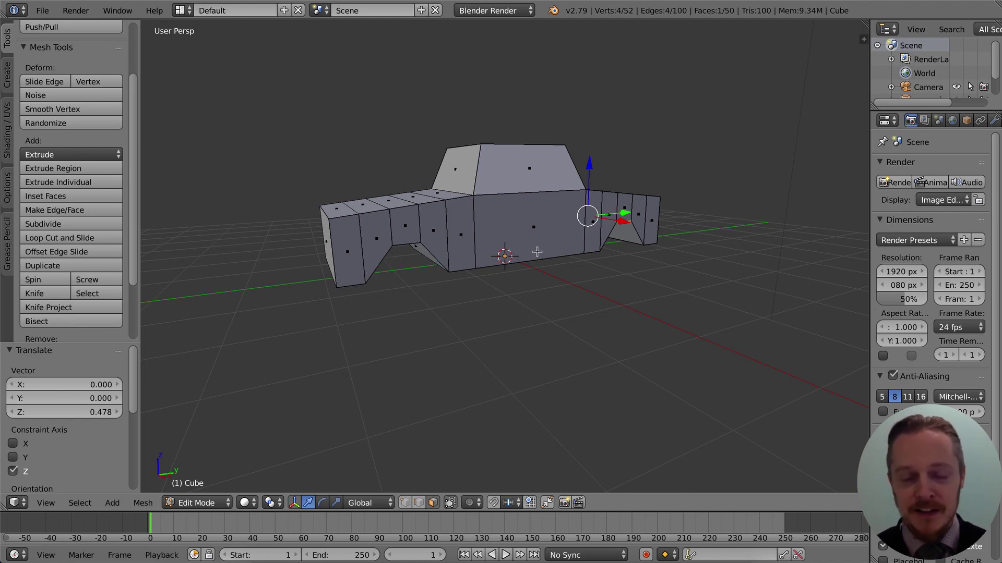
pyautogui.moveTo(425, 235); pyautogui.dragTo(442, 248, button='middle')
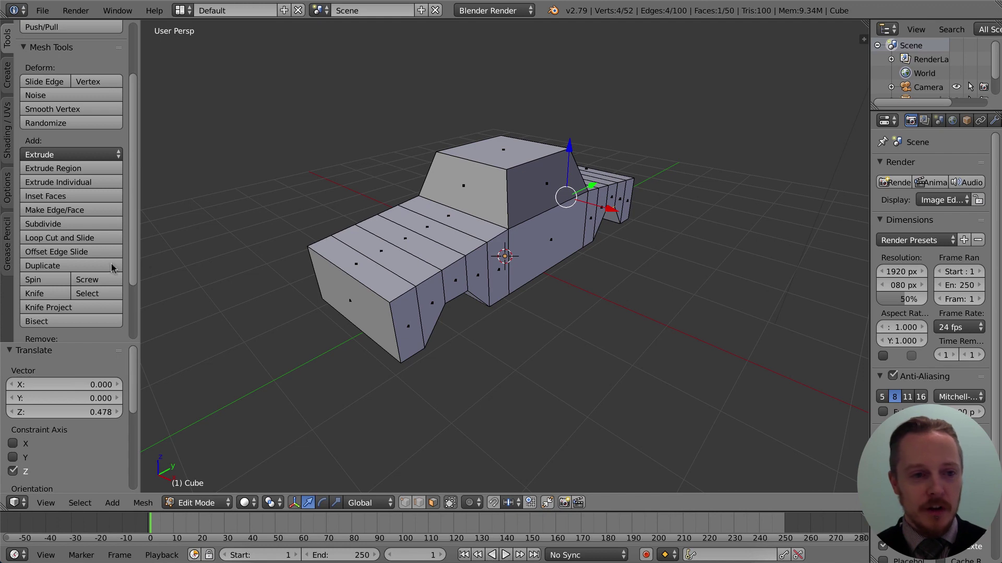
# - Add two evenly spaced loop cuts running lengthwise along the car body, without sliding them
pyautogui.click(58, 238)
pyautogui.scroll(1, 365, 258)
pyautogui.click(368, 253)
pyautogui.rightClick(369, 254)
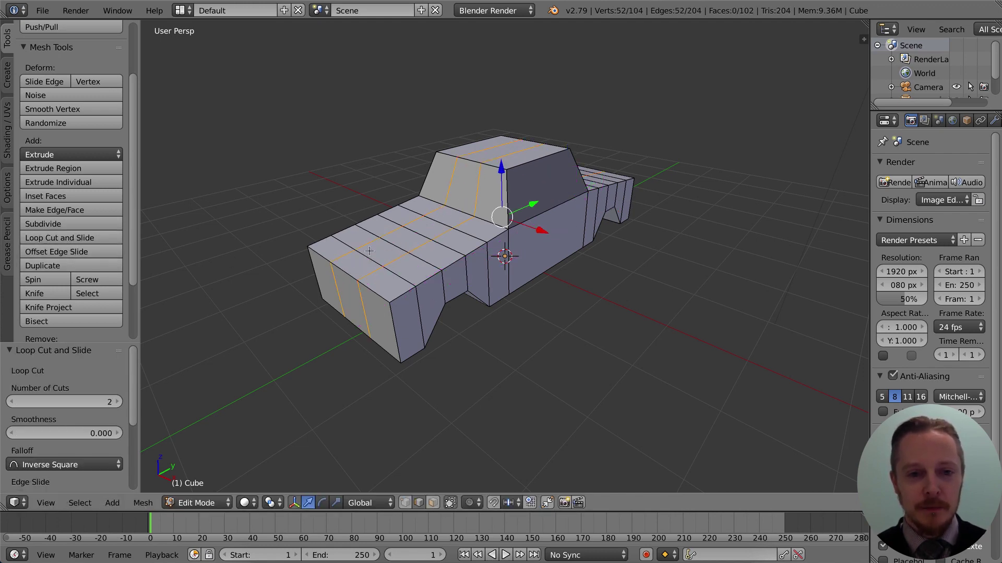
# - In face select mode, extrude the three middle hood faces on the negative Y side upward by about 0.138
pyautogui.click(433, 502)
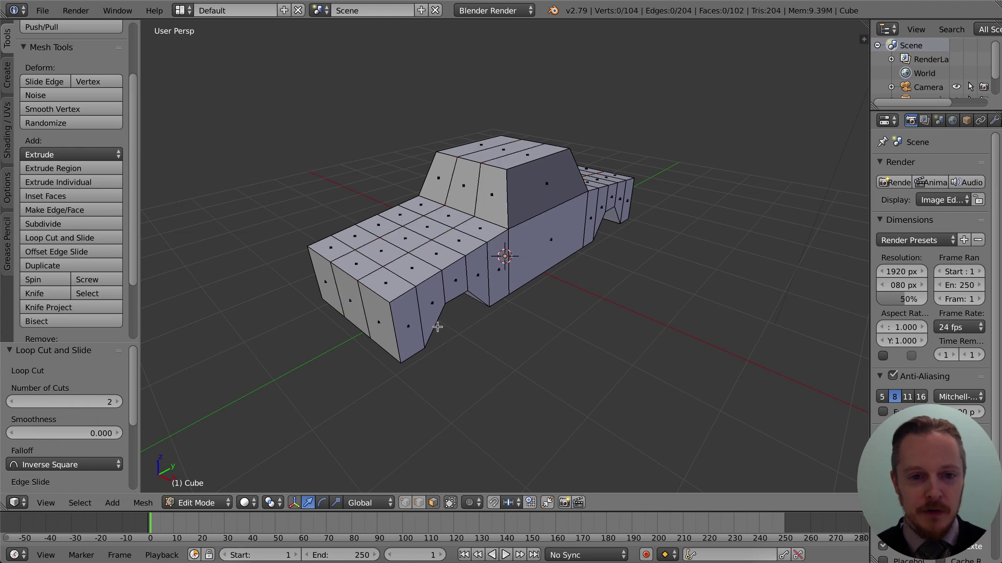
pyautogui.rightClick(388, 253)
pyautogui.scroll(2, 413, 230)
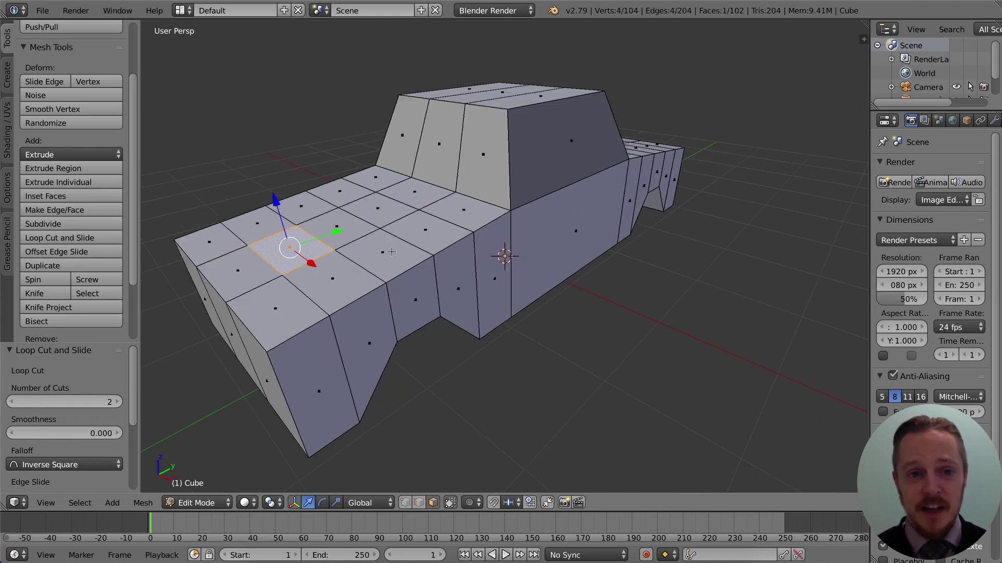
pyautogui.keyDown('shift'); pyautogui.rightClick(328, 229); pyautogui.keyUp('shift')
pyautogui.keyDown('shift'); pyautogui.rightClick(384, 215); pyautogui.keyUp('shift')
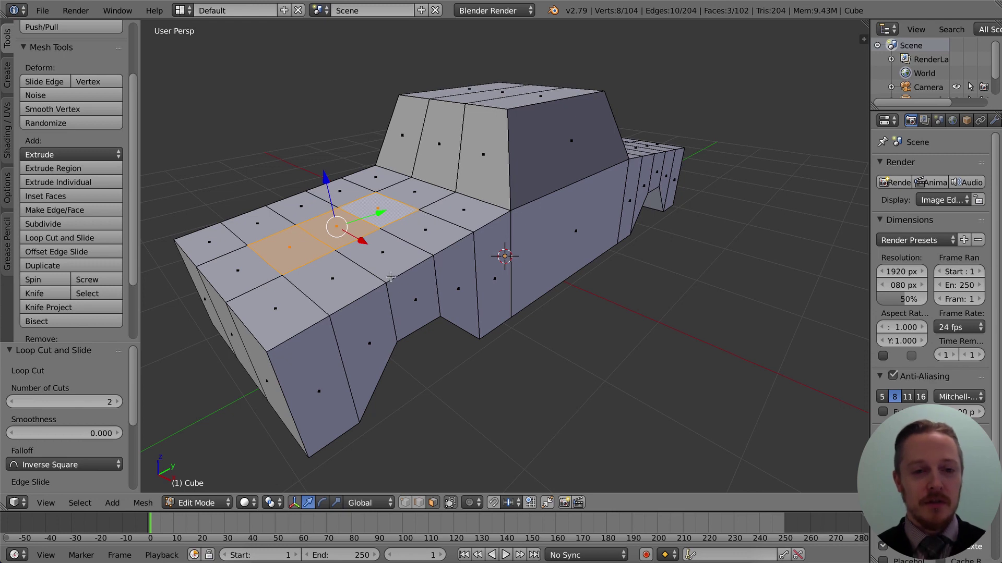
pyautogui.press('e')
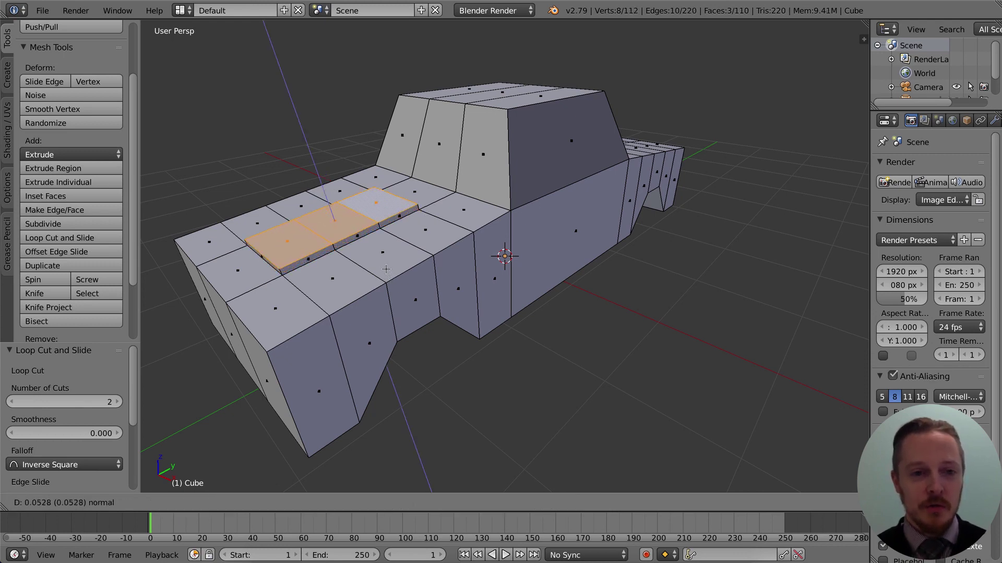
pyautogui.click(385, 260)
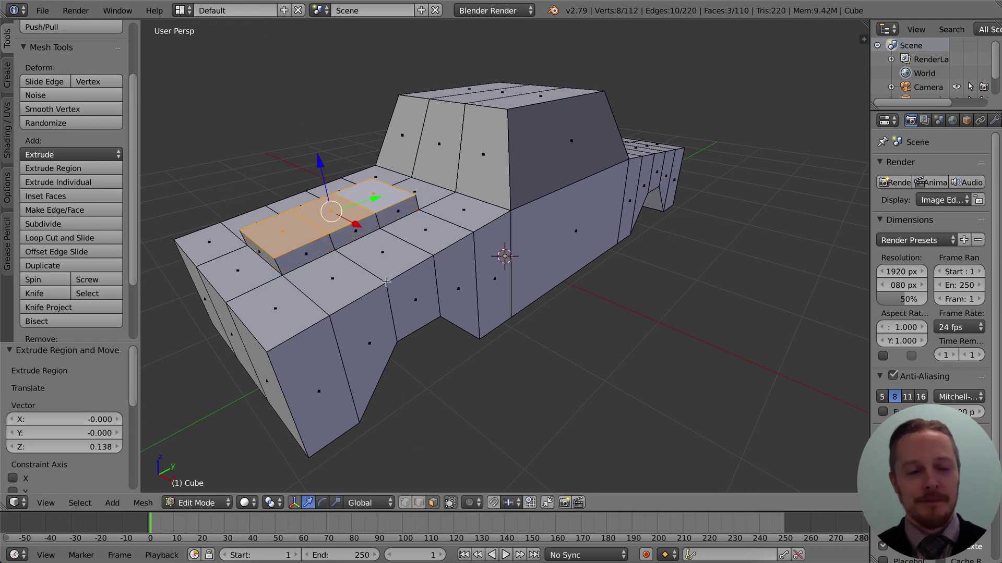
# - In edge select mode, slope the hood scoop by lowering its front cross edge, the second by about 0.049 and the third by about 0.011
pyautogui.moveTo(376, 280)
pyautogui.mouseDown(button='middle')
pyautogui.moveTo(376, 329)
pyautogui.moveTo(372, 276)
pyautogui.mouseUp(button='middle')
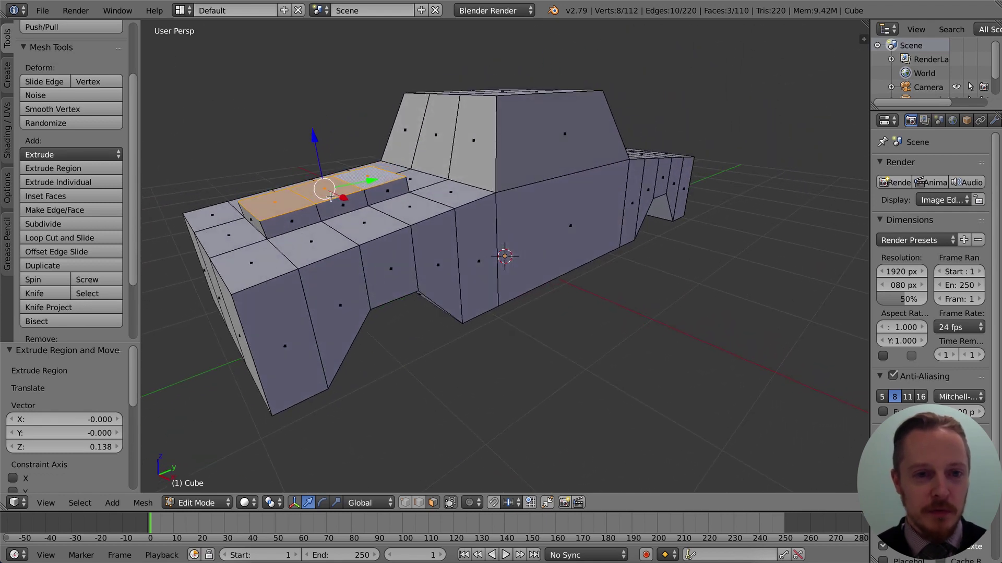
pyautogui.moveTo(309, 216); pyautogui.dragTo(314, 216, button='middle')
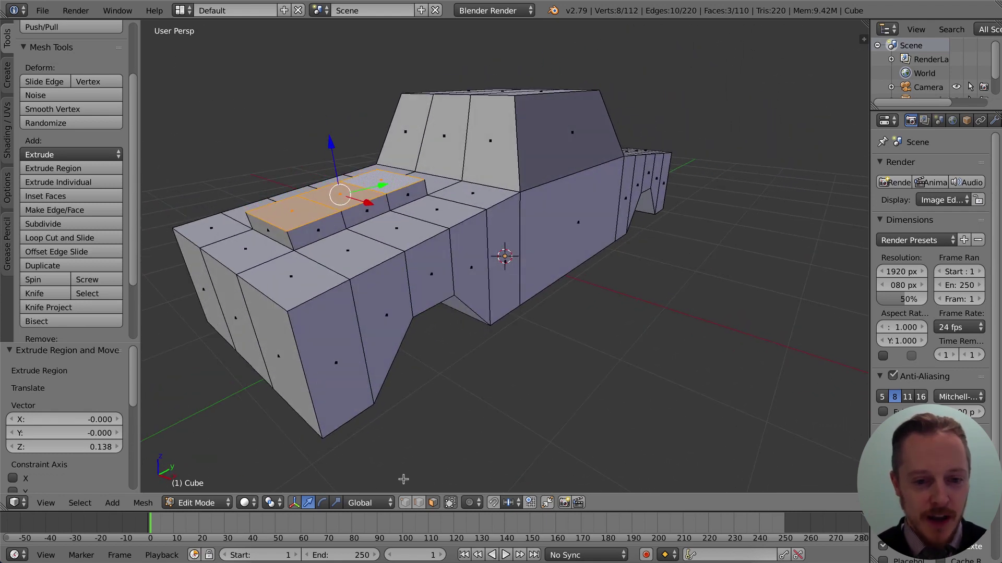
pyautogui.click(419, 503)
pyautogui.rightClick(272, 226)
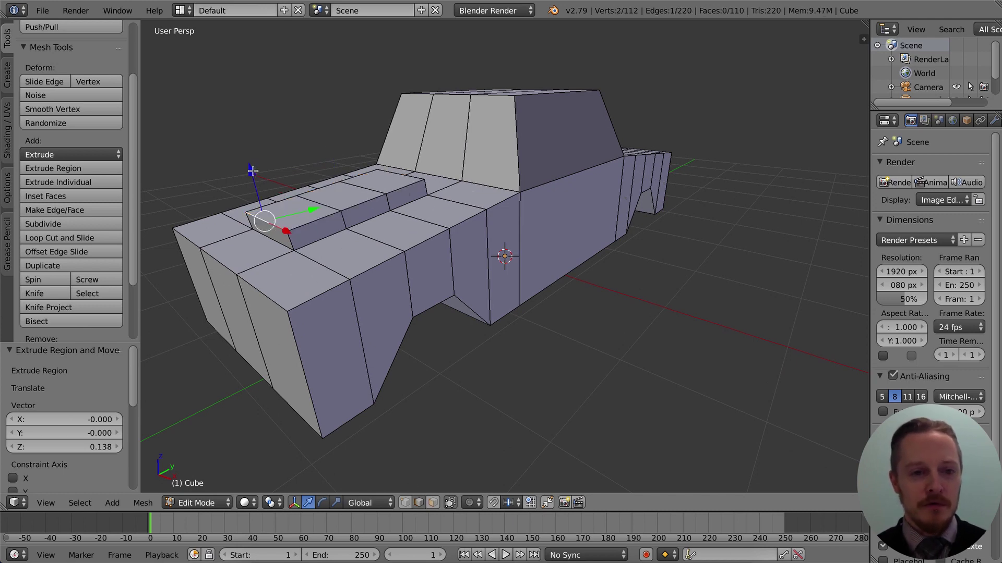
pyautogui.moveTo(253, 170); pyautogui.dragTo(259, 183)
pyautogui.moveTo(318, 222); pyautogui.dragTo(320, 202)
pyautogui.moveTo(308, 159); pyautogui.dragTo(310, 163)
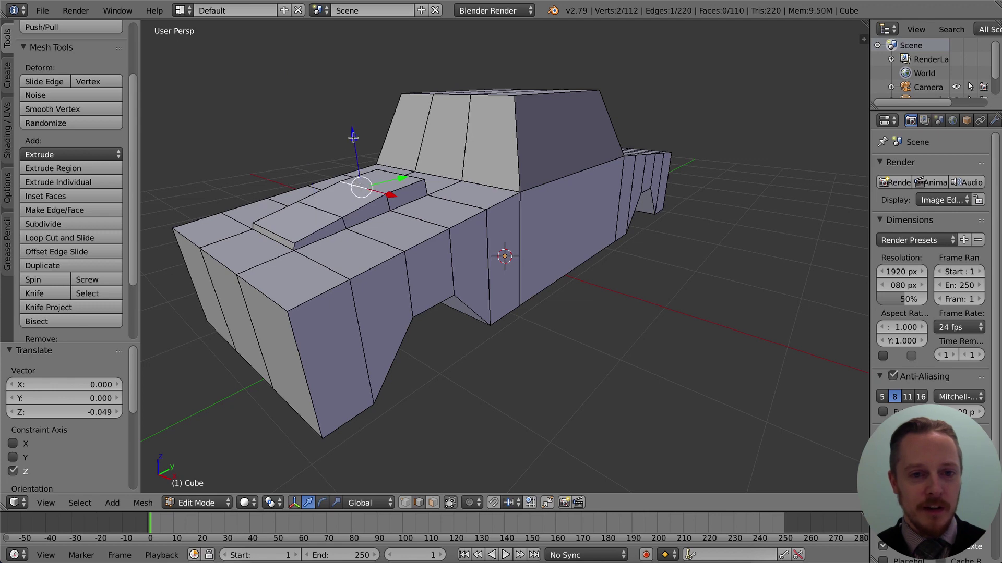
pyautogui.press('g')
pyautogui.press('z')
pyautogui.click(354, 139)
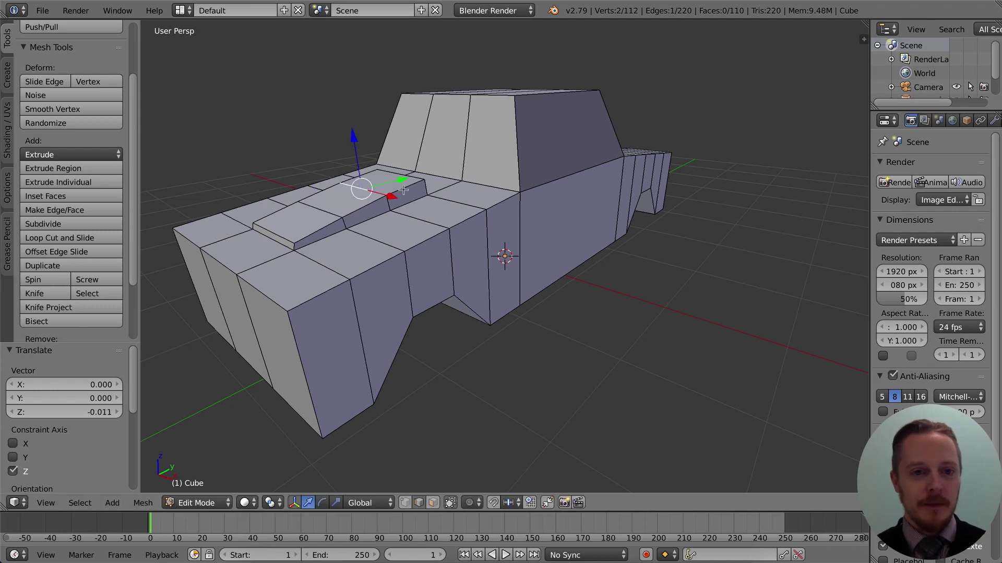
# - Add a single centred loop cut across the outermost trunk section at the car's positive Y end
pyautogui.moveTo(403, 190); pyautogui.dragTo(433, 191, button='middle')
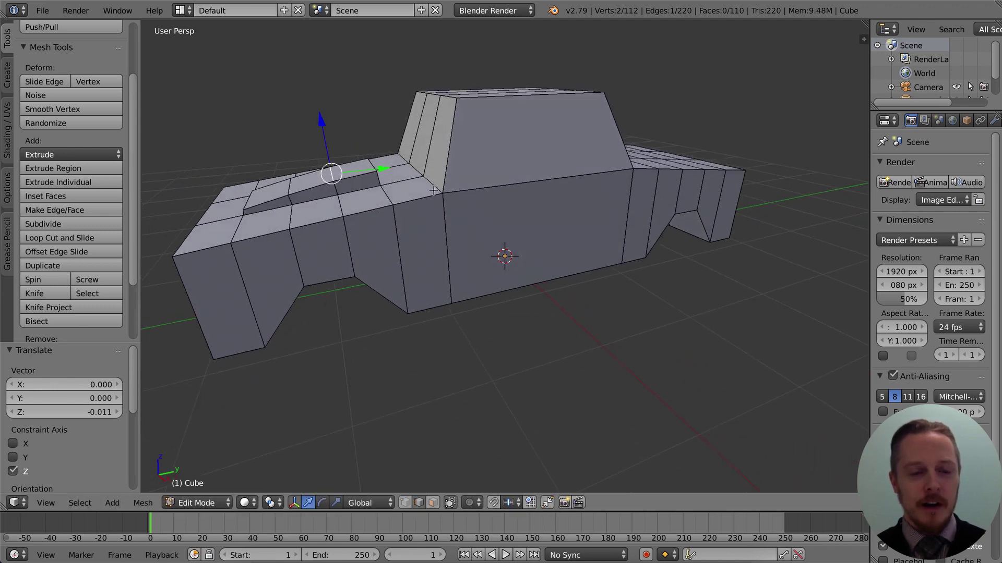
pyautogui.moveTo(625, 196); pyautogui.dragTo(561, 199, button='middle')
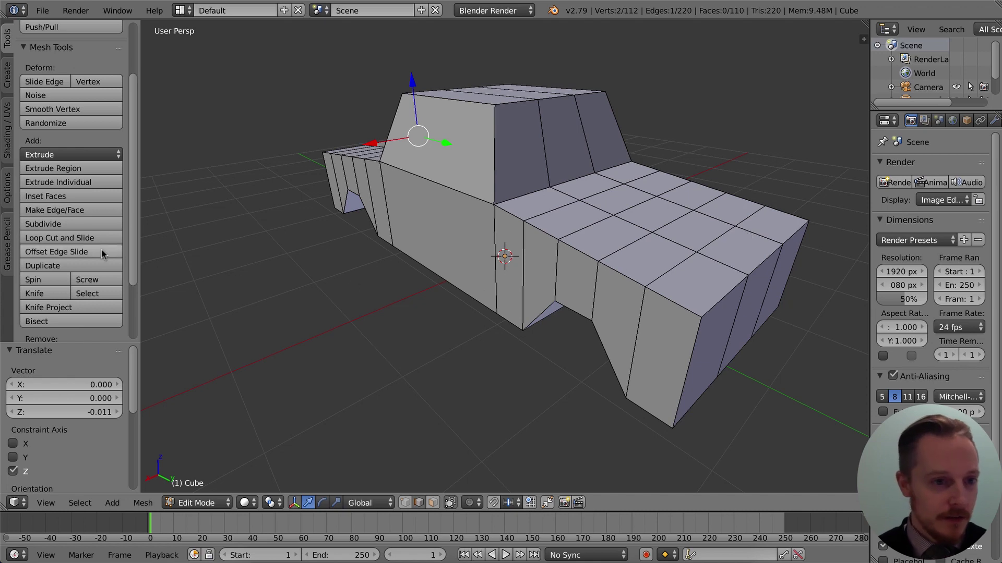
pyautogui.click(59, 241)
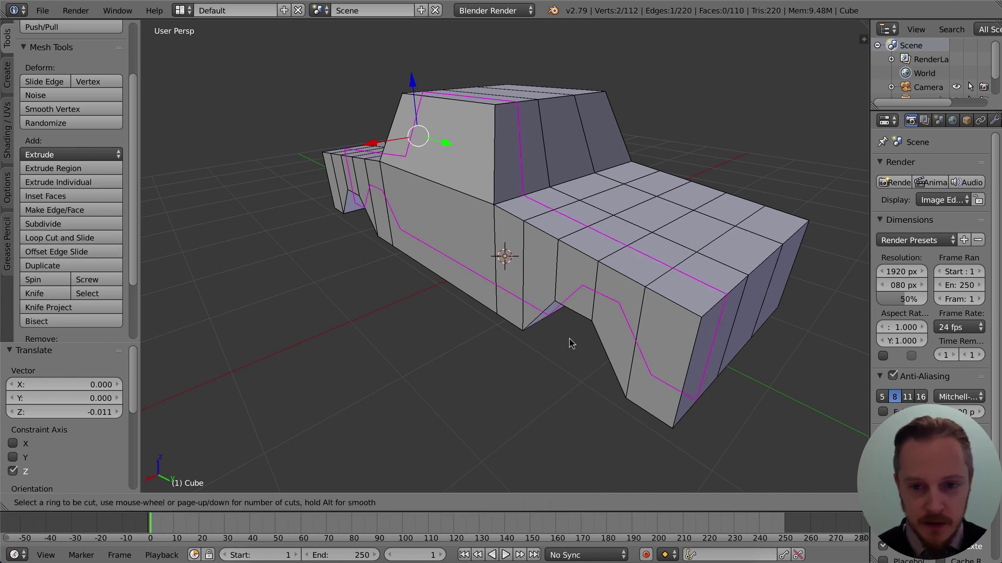
pyautogui.click(667, 298)
pyautogui.rightClick(667, 298)
pyautogui.hotkey('ctrl', 'space')
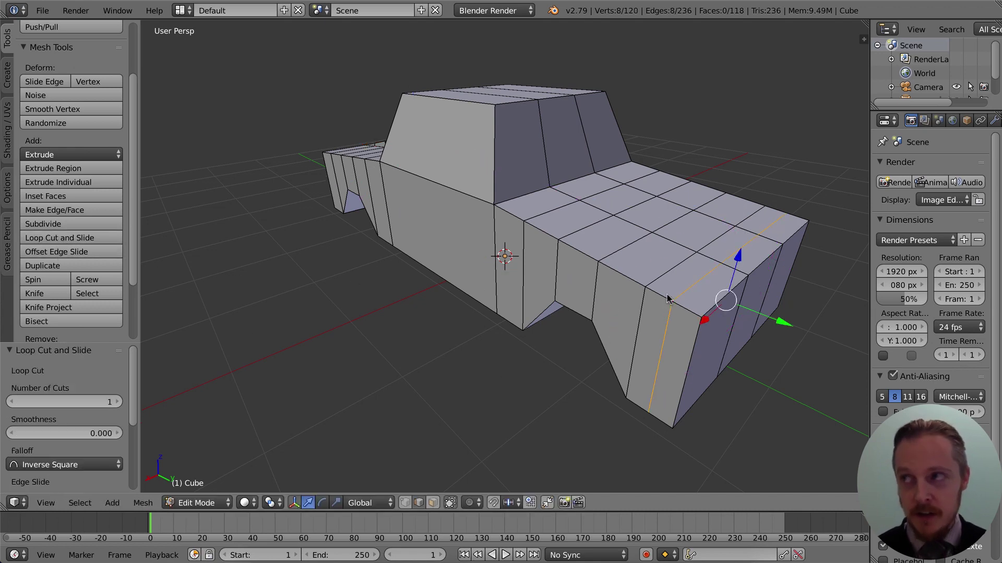
# - Extrude the middle top face at the trunk's rear edge upward by about 0.060 and again by about 0.080 as a spoiler base
pyautogui.press('3')
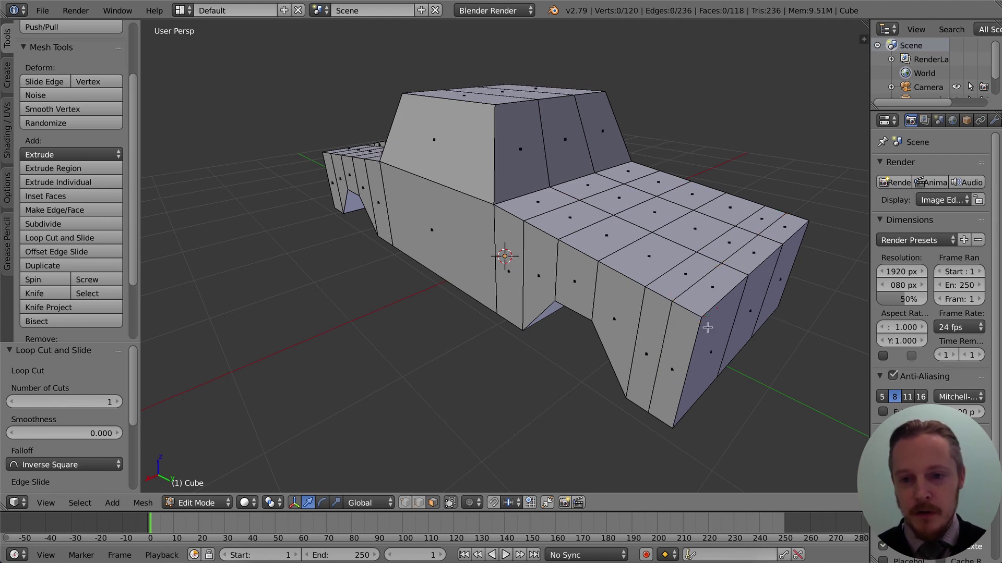
pyautogui.rightClick(744, 260)
pyautogui.moveTo(748, 277); pyautogui.dragTo(691, 291, button='middle')
pyautogui.scroll(3, 571, 250)
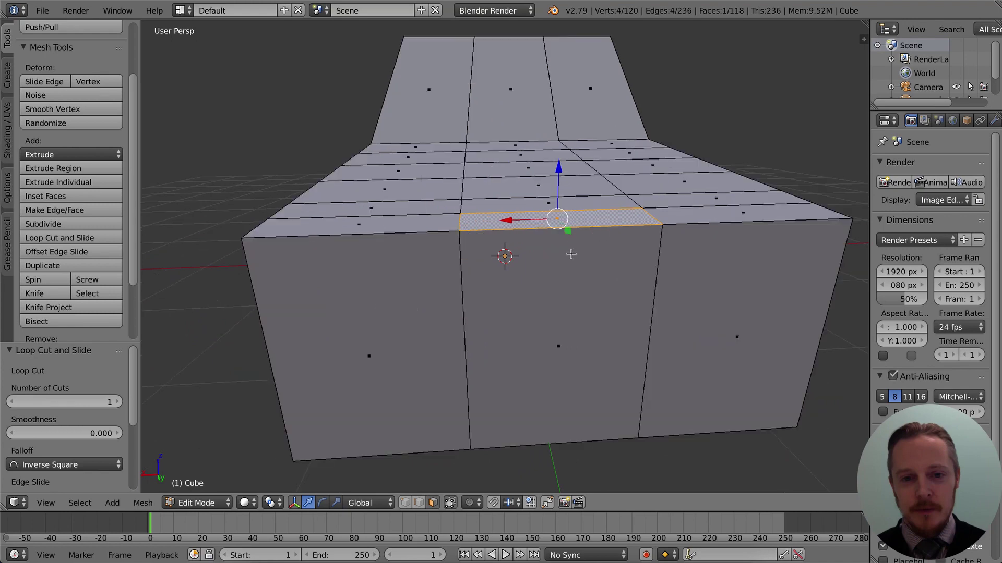
pyautogui.moveTo(571, 251); pyautogui.dragTo(575, 265, button='middle')
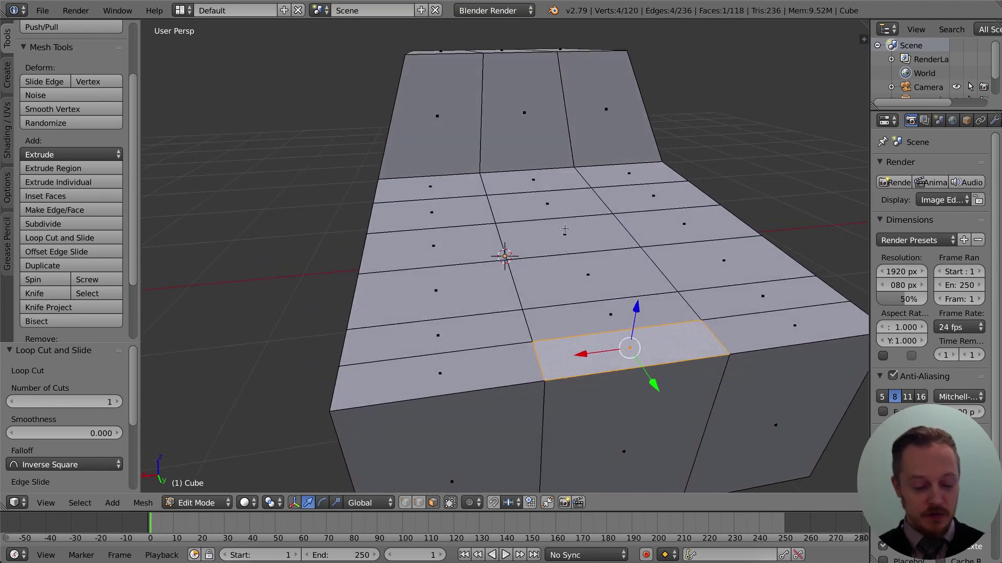
pyautogui.press('e')
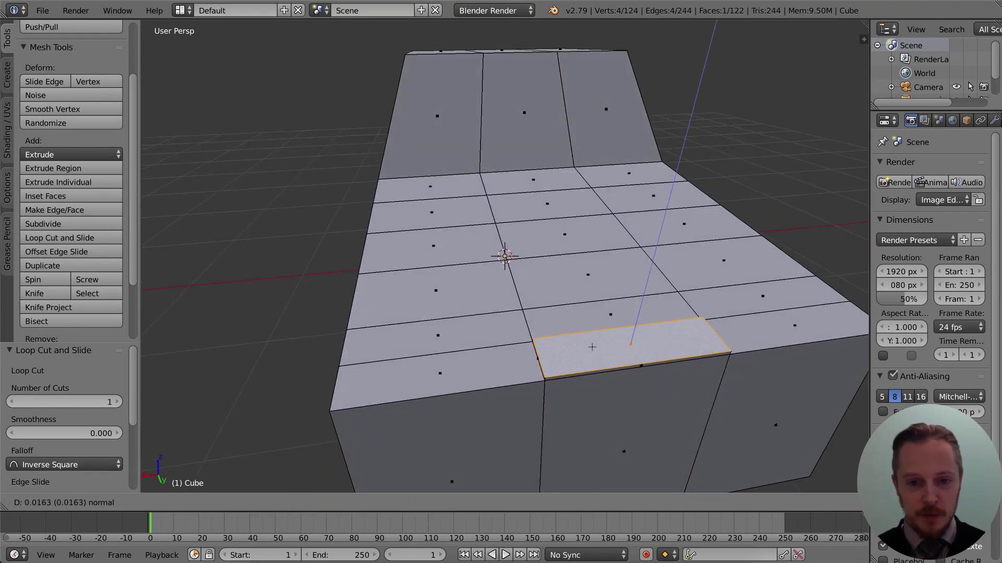
pyautogui.click(593, 341)
pyautogui.press('e')
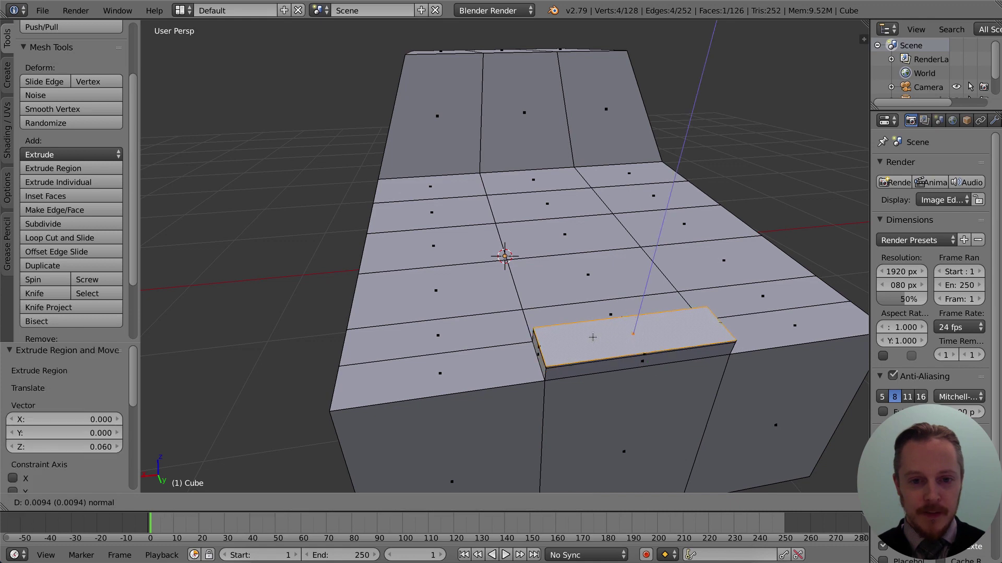
pyautogui.click(595, 322)
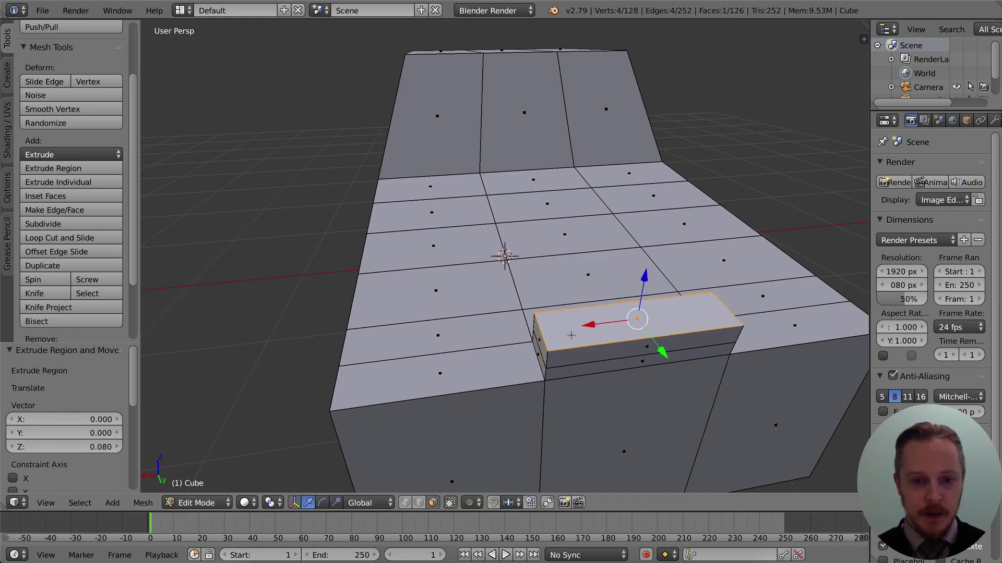
# - Extrude the upper spoiler block's positive X side face outward twice to reach the car's side, the second time by about 0.232
pyautogui.rightClick(539, 345)
pyautogui.press('e')
pyautogui.click(408, 359)
pyautogui.press('e')
pyautogui.click(532, 344)
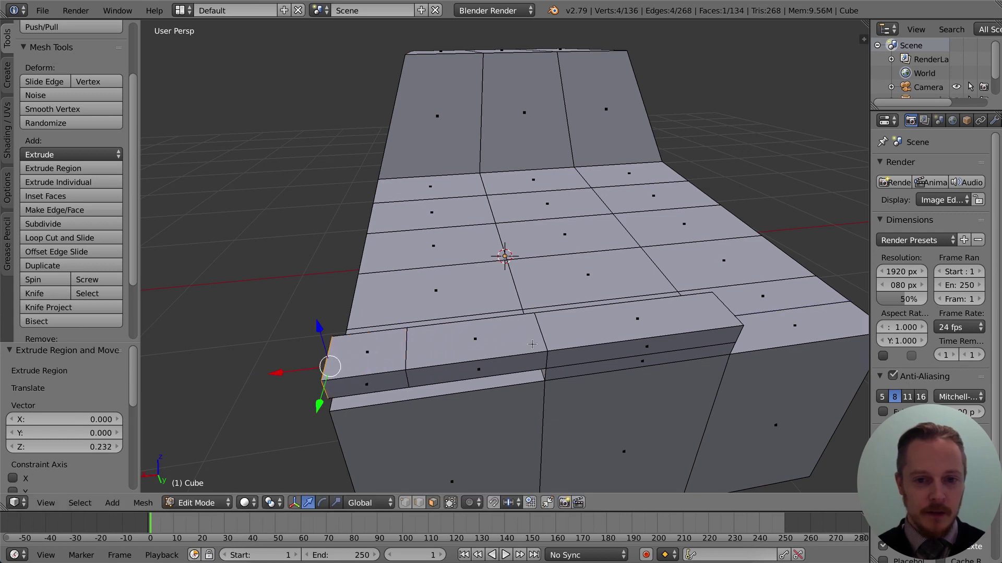
# - Extrude the upper spoiler block's negative X side face outward twice to reach the car's other side, the second time by about 0.212
pyautogui.scroll(-3, 640, 348)
pyautogui.moveTo(640, 348); pyautogui.dragTo(613, 347, button='middle')
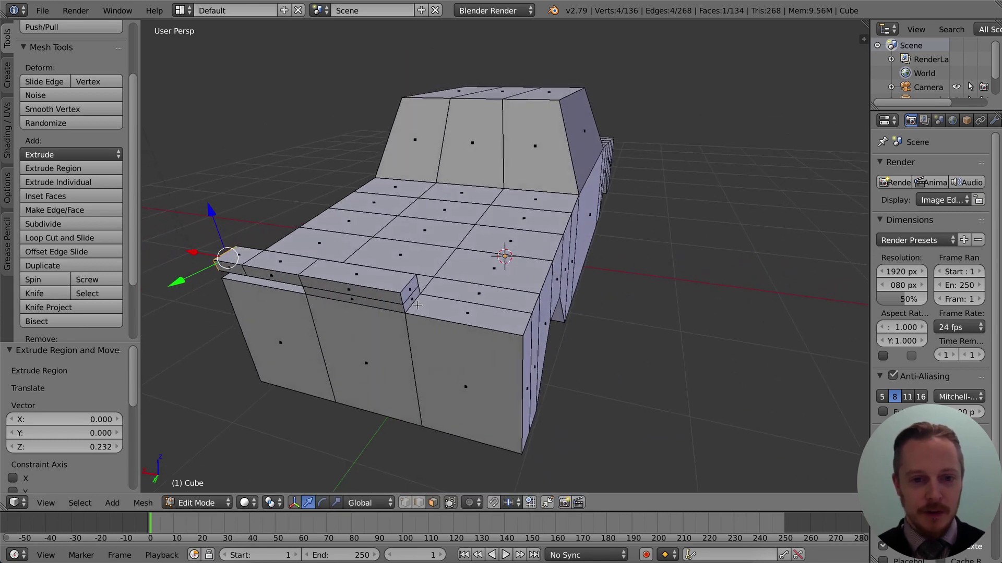
pyautogui.rightClick(414, 286)
pyautogui.press('e')
pyautogui.click(490, 305)
pyautogui.press('e')
pyautogui.click(505, 318)
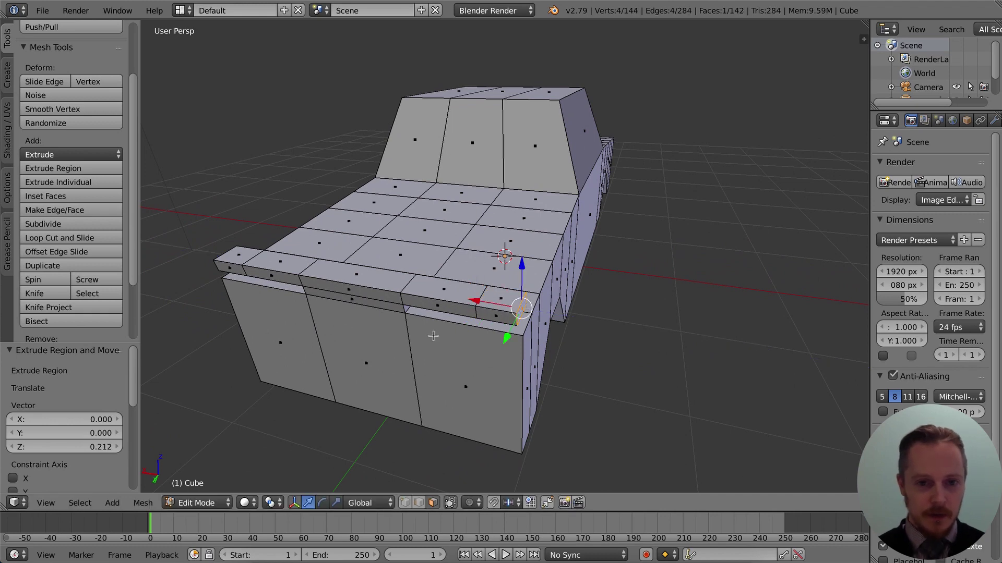
# - Select all five top faces of the spoiler and move them about 0.065 along Y
pyautogui.moveTo(432, 336); pyautogui.dragTo(469, 330, button='middle')
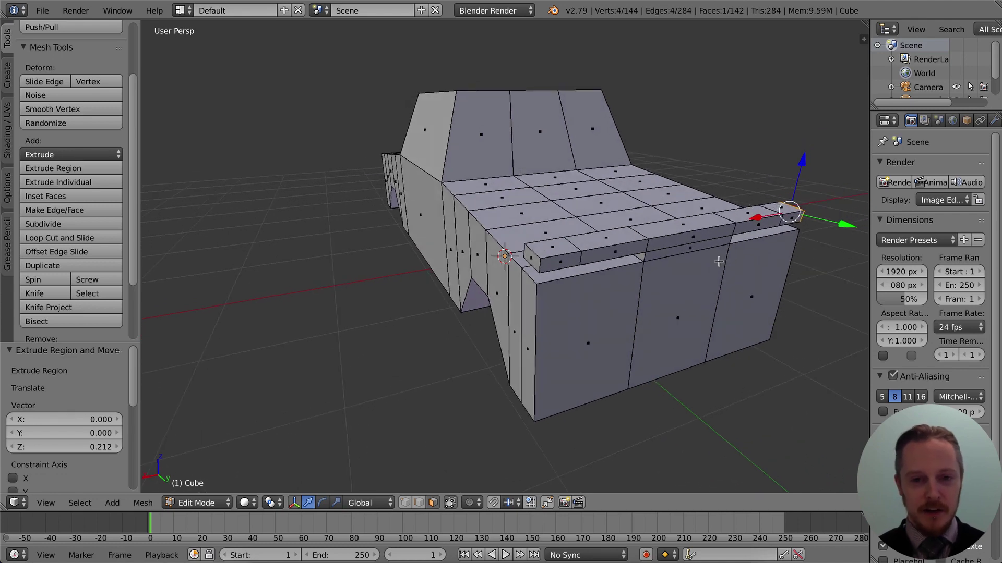
pyautogui.rightClick(554, 251)
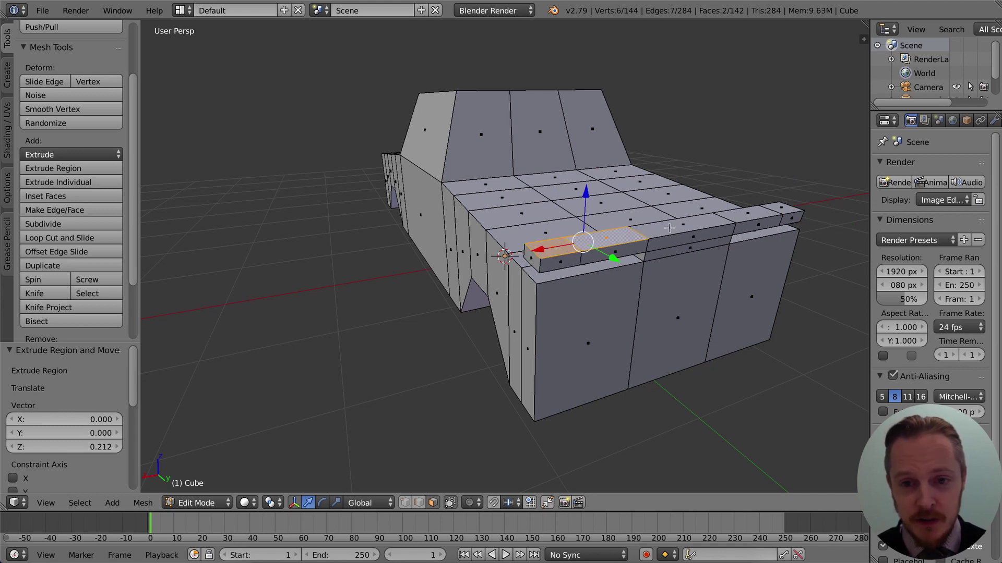
pyautogui.keyDown('ctrl'); pyautogui.rightClick(751, 217); pyautogui.keyUp('ctrl')
pyautogui.keyDown('ctrl'); pyautogui.rightClick(777, 205); pyautogui.keyUp('ctrl')
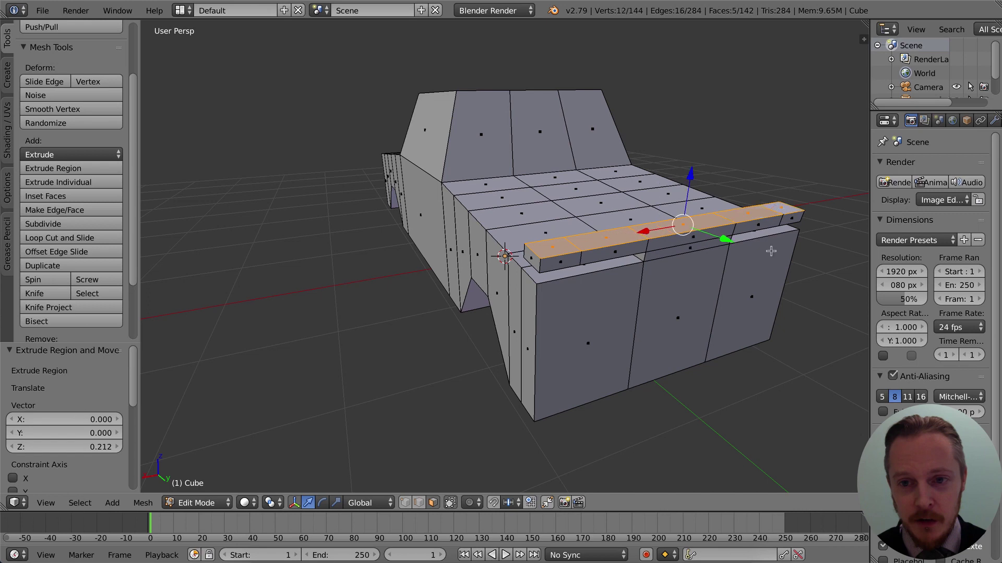
pyautogui.moveTo(726, 239); pyautogui.dragTo(731, 248)
# - Extrude the spoiler's two outermost top faces upward as raised tips and move them about 0.067 along Y
pyautogui.moveTo(604, 307)
pyautogui.mouseDown(button='middle')
pyautogui.moveTo(639, 302)
pyautogui.moveTo(599, 311)
pyautogui.mouseUp(button='middle')
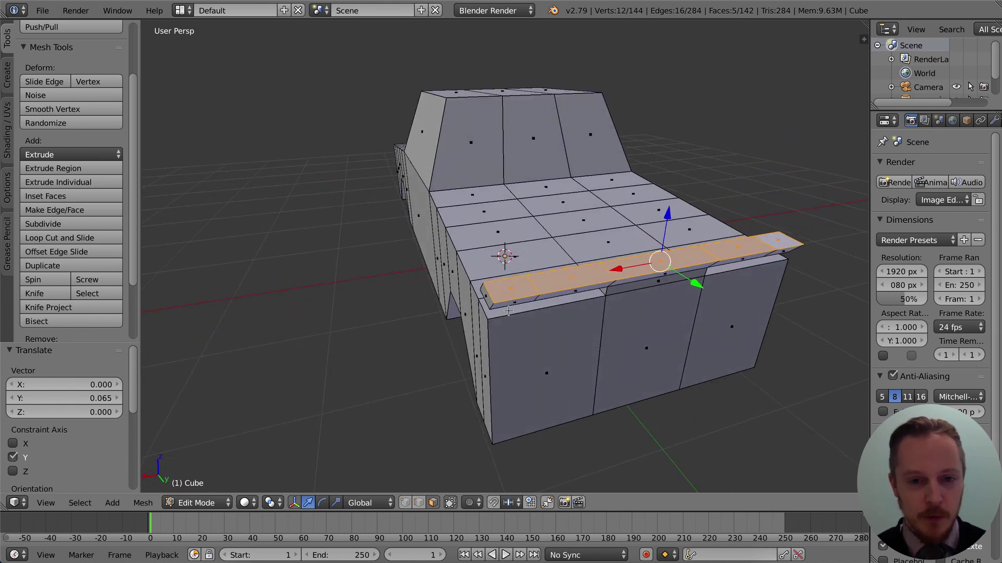
pyautogui.rightClick(508, 293)
pyautogui.keyDown('shift'); pyautogui.rightClick(777, 242); pyautogui.keyUp('shift')
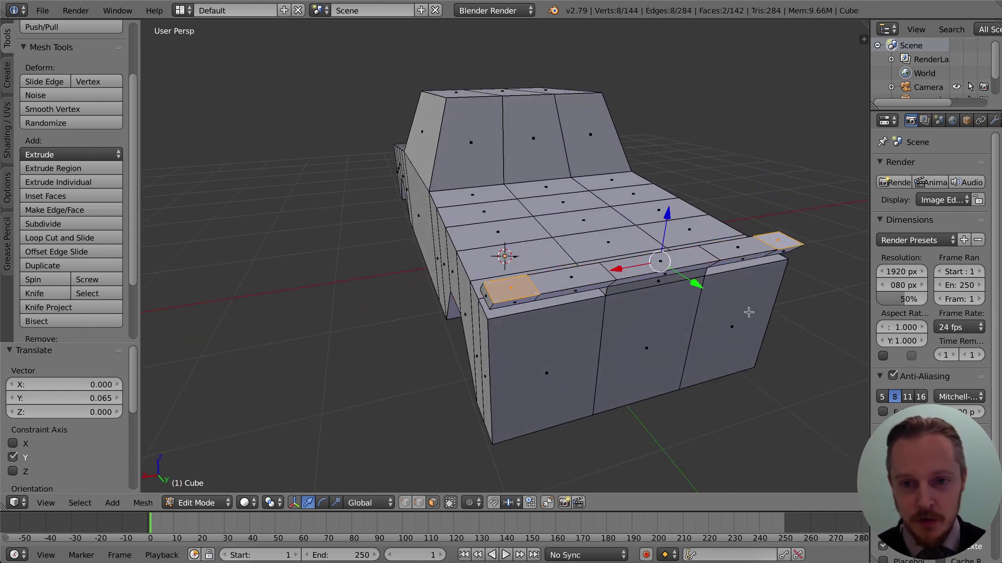
pyautogui.press('e')
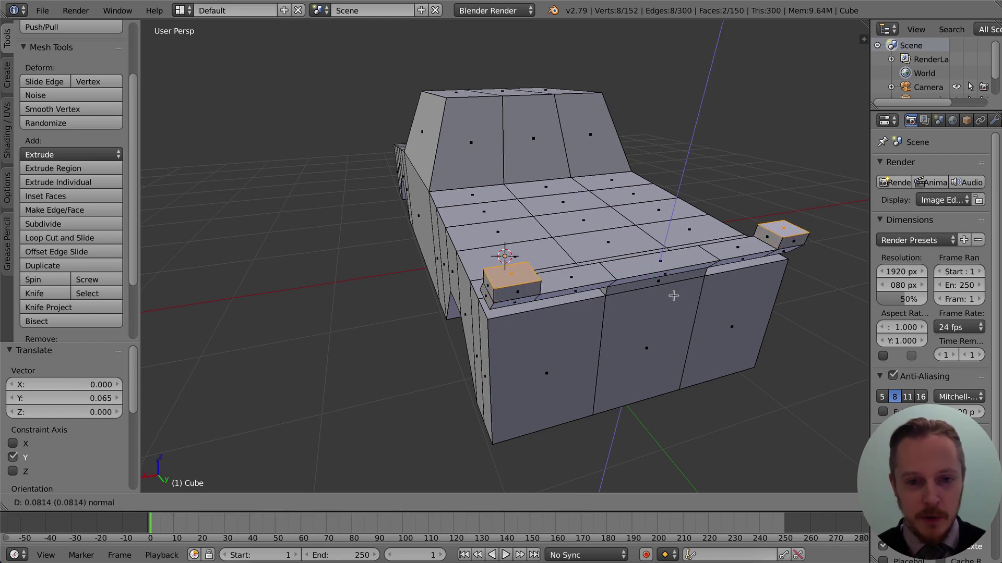
pyautogui.click(679, 280)
pyautogui.press('g')
pyautogui.press('y')
pyautogui.click(678, 298)
# - Select the three windshield faces at the front of the cabin and inset them together by about 0.0405
pyautogui.moveTo(669, 306); pyautogui.dragTo(722, 313, button='middle')
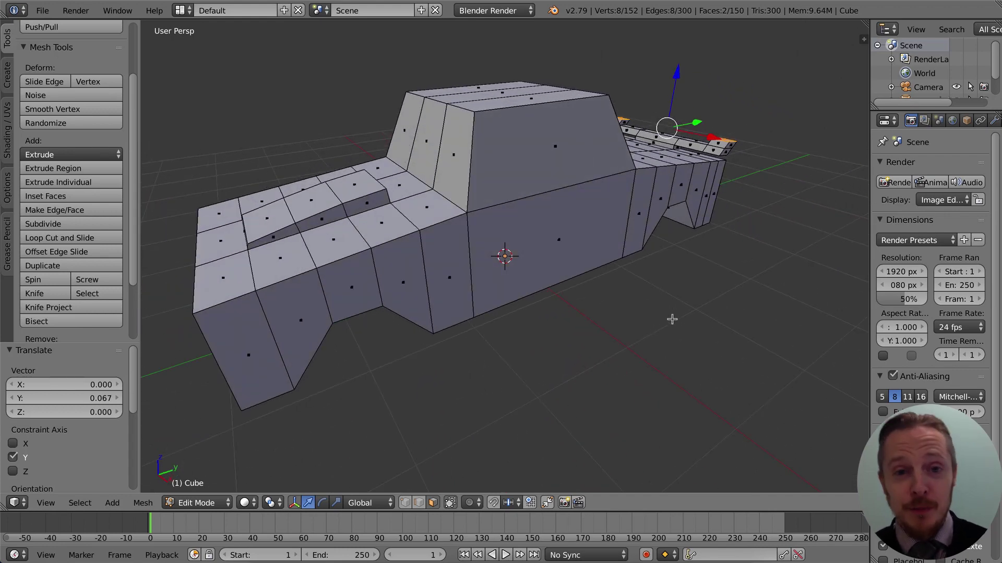
pyautogui.moveTo(454, 197); pyautogui.dragTo(506, 196, button='middle')
pyautogui.rightClick(434, 148)
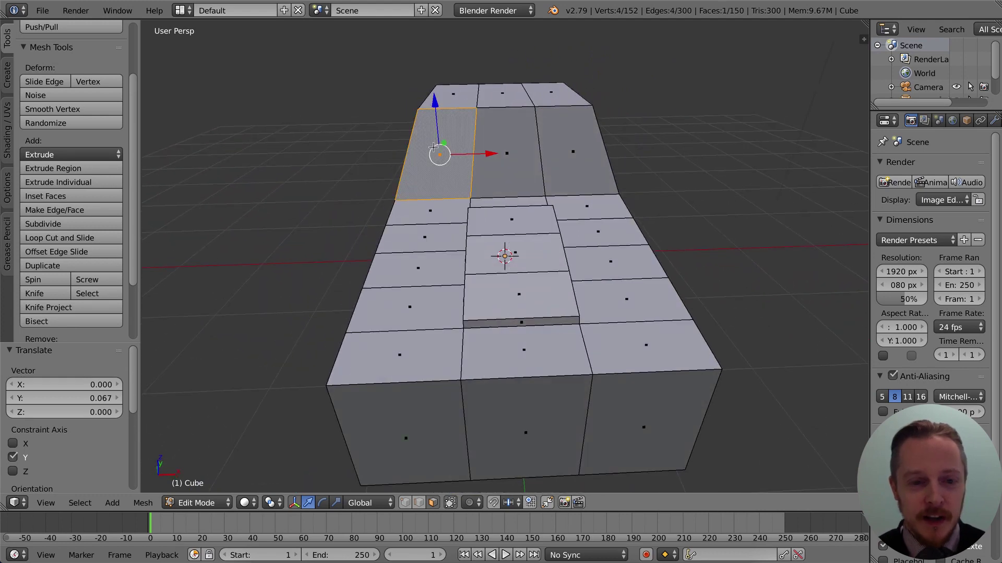
pyautogui.keyDown('shift'); pyautogui.rightClick(536, 150); pyautogui.keyUp('shift')
pyautogui.keyDown('shift'); pyautogui.rightClick(568, 167); pyautogui.keyUp('shift')
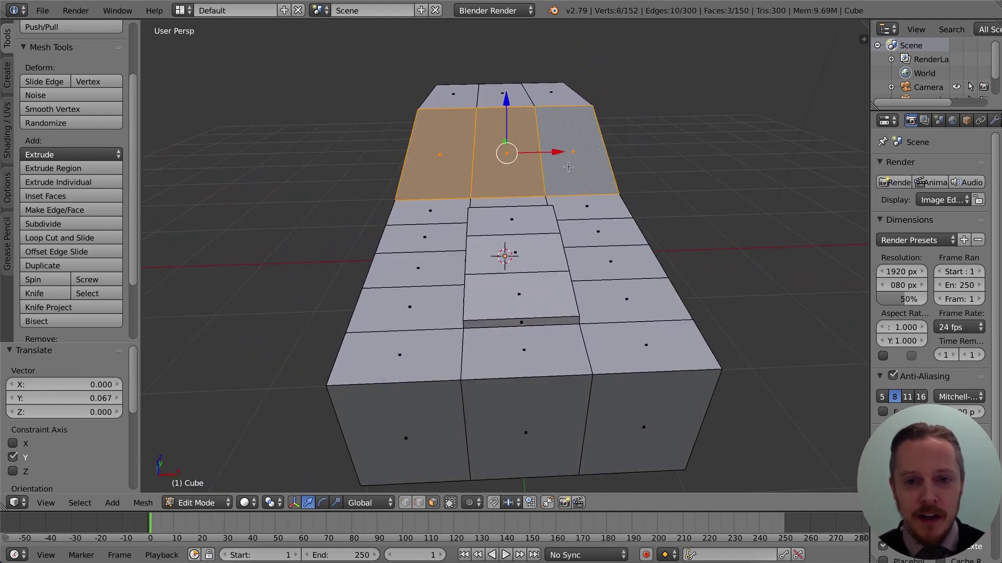
pyautogui.moveTo(659, 151); pyautogui.dragTo(424, 186, button='middle')
pyautogui.scroll(1, 423, 186)
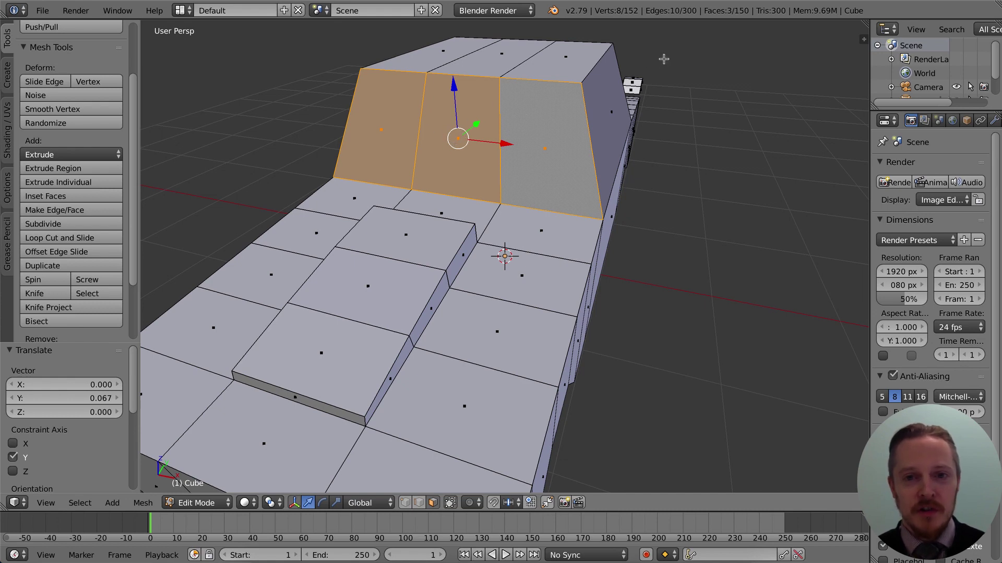
pyautogui.press('i')
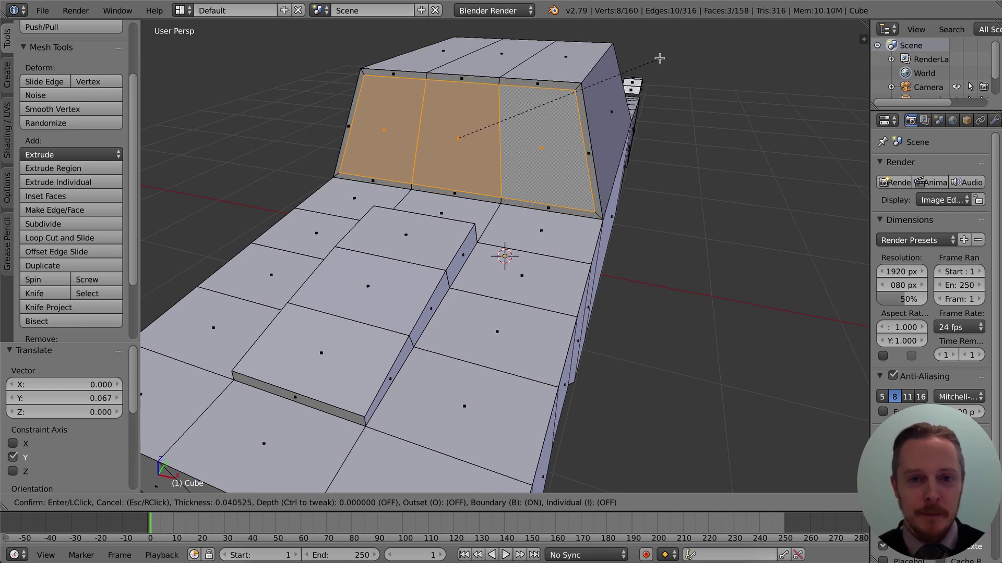
pyautogui.click(659, 59)
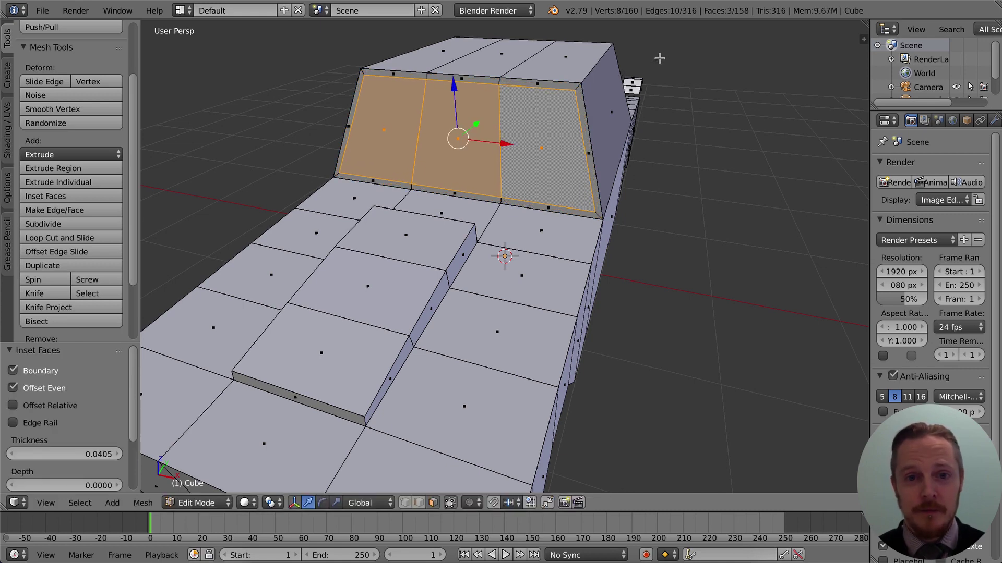
# - Extrude the inset windshield faces inward by about 0.028 to recess the front window
pyautogui.moveTo(659, 58); pyautogui.dragTo(621, 114, button='middle')
pyautogui.scroll(2, 427, 125)
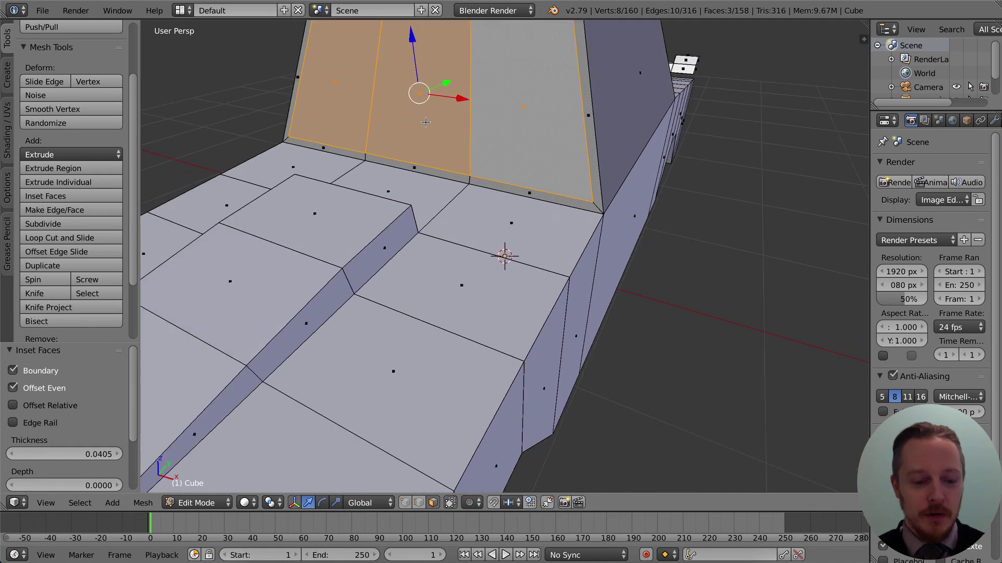
pyautogui.press('e')
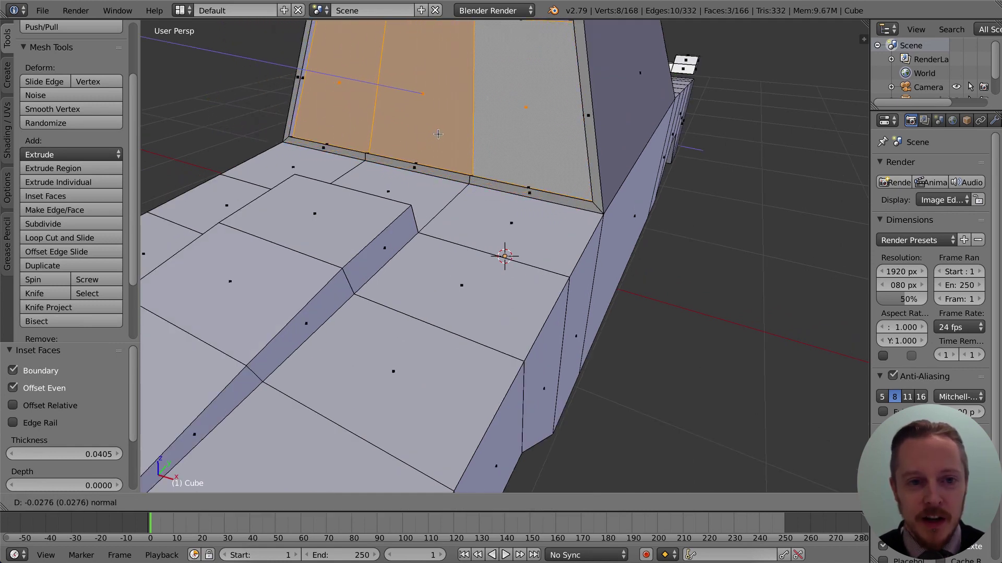
pyautogui.click(439, 134)
# - Select the three rear window faces of the cabin and inset them together by about 0.0399
pyautogui.scroll(-3, 507, 149)
pyautogui.moveTo(671, 130); pyautogui.dragTo(547, 132, button='middle')
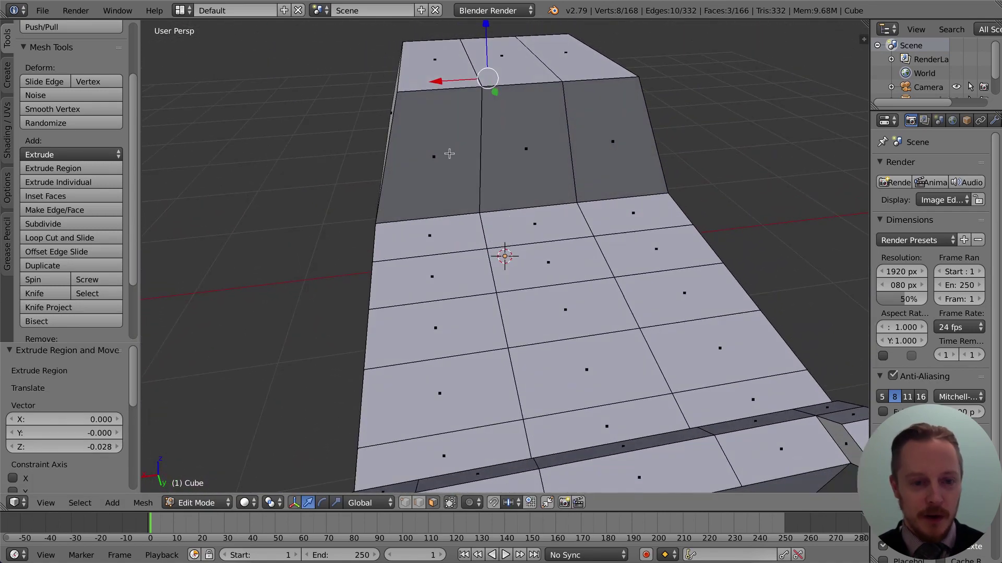
pyautogui.moveTo(449, 134)
pyautogui.mouseDown(button='middle')
pyautogui.moveTo(553, 130)
pyautogui.moveTo(468, 137)
pyautogui.mouseUp(button='middle')
pyautogui.keyDown('shift'); pyautogui.rightClick(421, 154); pyautogui.keyUp('shift')
pyautogui.keyDown('shift'); pyautogui.rightClick(501, 144); pyautogui.keyUp('shift')
pyautogui.keyDown('shift'); pyautogui.rightClick(638, 137); pyautogui.keyUp('shift')
pyautogui.moveTo(579, 131); pyautogui.dragTo(514, 123, button='middle')
pyautogui.rightClick(527, 121)
pyautogui.keyDown('shift'); pyautogui.rightClick(524, 123); pyautogui.keyUp('shift')
pyautogui.keyDown('shift'); pyautogui.rightClick(597, 112); pyautogui.keyUp('shift')
pyautogui.moveTo(597, 112)
pyautogui.mouseDown(button='middle')
pyautogui.moveTo(595, 133)
pyautogui.moveTo(580, 121)
pyautogui.mouseUp(button='middle')
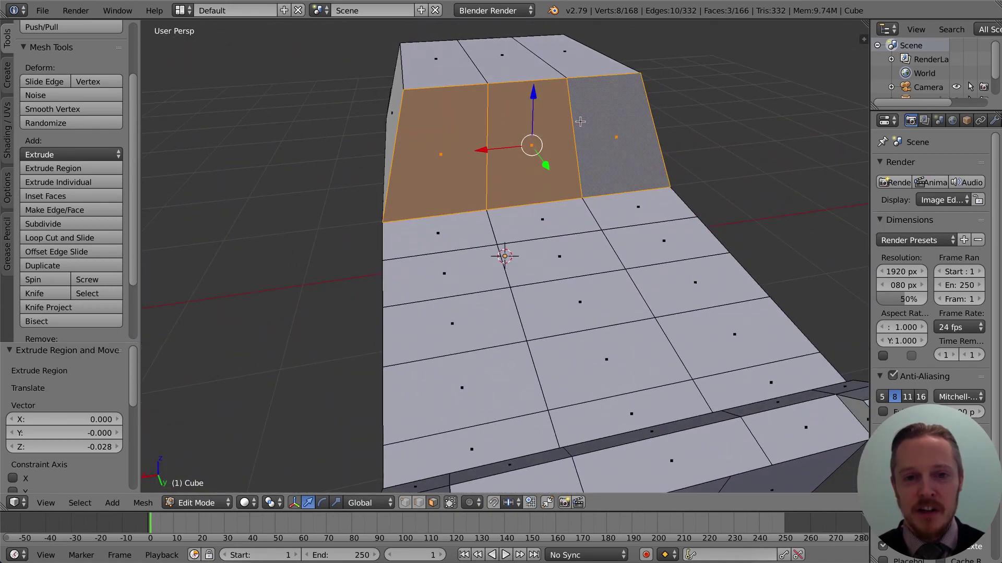
pyautogui.press('i')
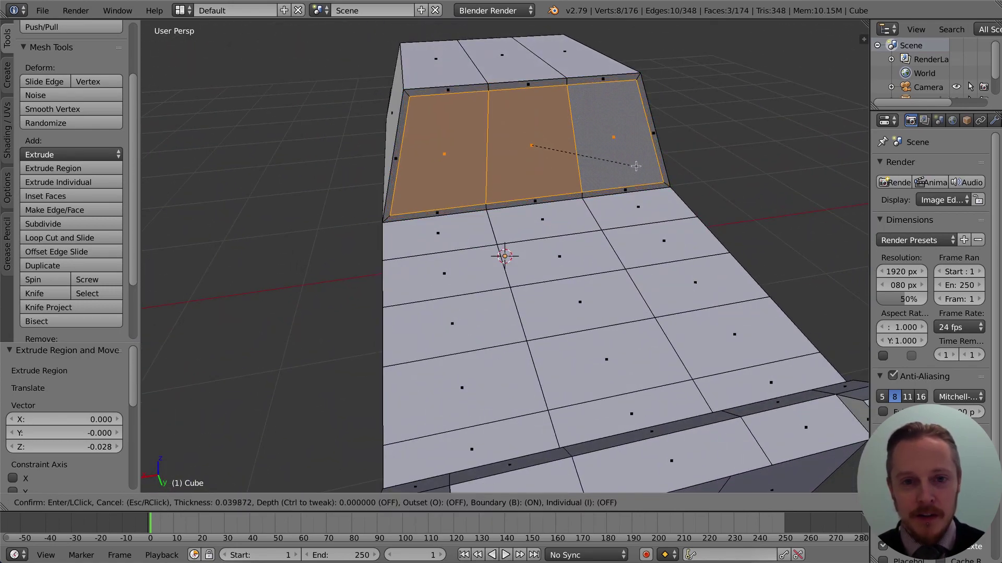
pyautogui.click(637, 165)
# - Extrude the inset rear window faces inward by about 0.021 to recess the rear window
pyautogui.moveTo(681, 138); pyautogui.dragTo(650, 134, button='middle')
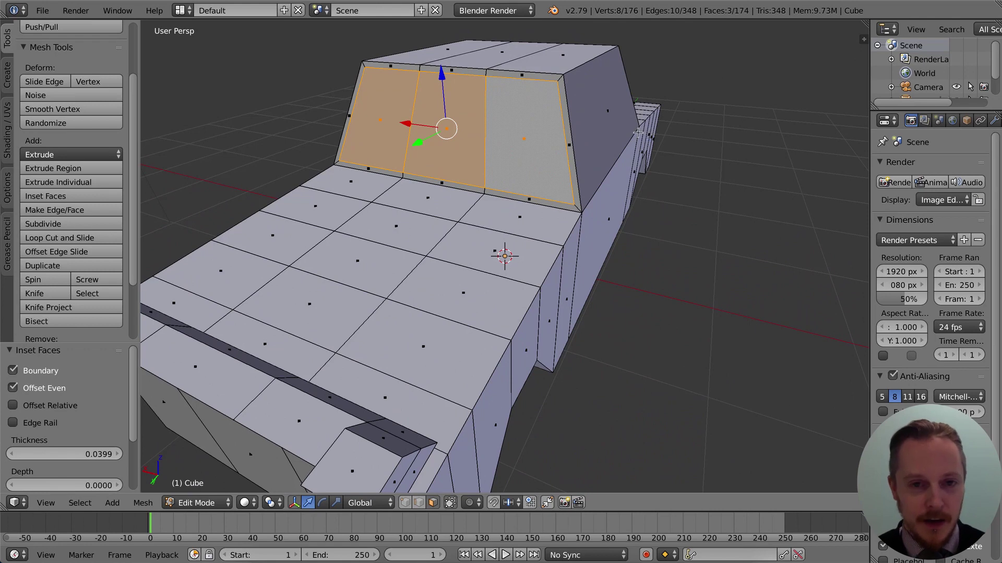
pyautogui.press('e')
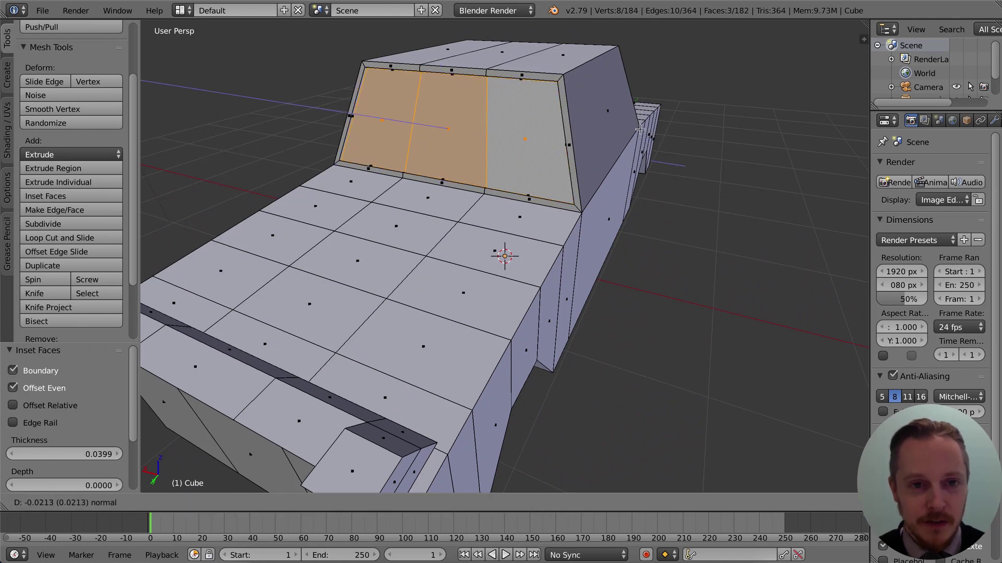
pyautogui.click(639, 130)
pyautogui.scroll(2, 628, 150)
pyautogui.scroll(-2, 573, 162)
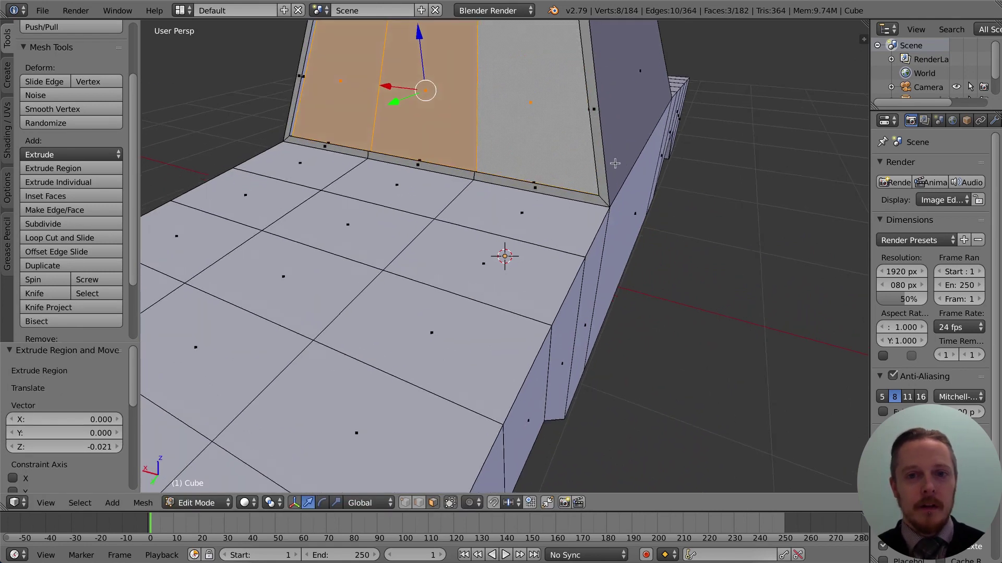
# - Add a single vertical loop cut around the cabin section, slide it toward the rear, and return to face selection
pyautogui.press('KP_3')
pyautogui.press('KP_8')
pyautogui.scroll(-2, 571, 162)
pyautogui.press('KP_8')
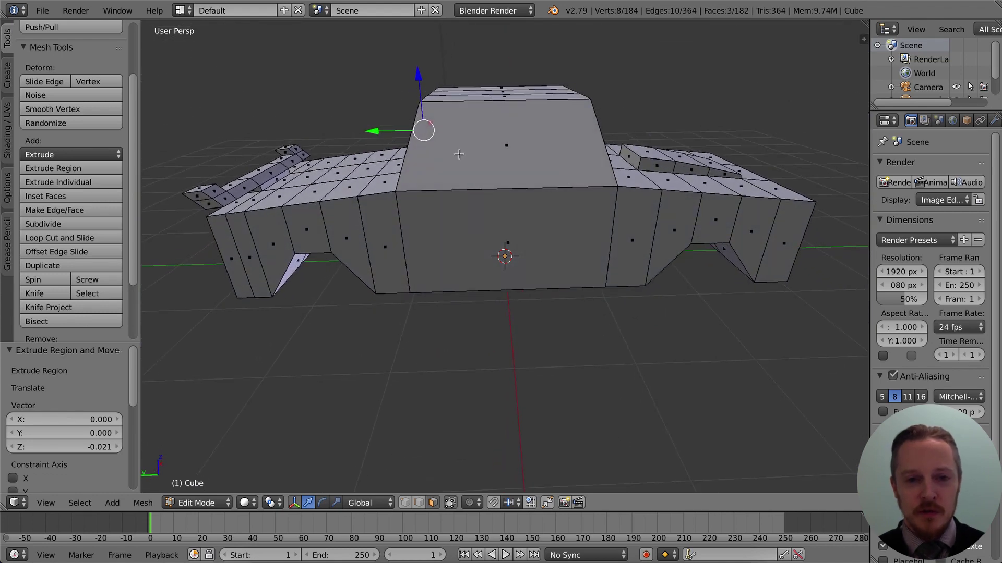
pyautogui.click(97, 238)
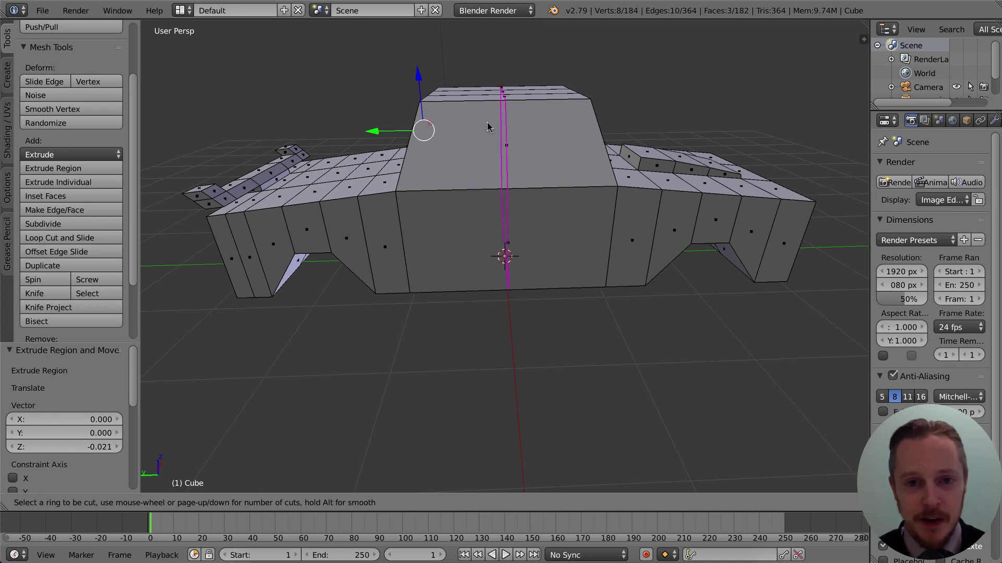
pyautogui.click(490, 124)
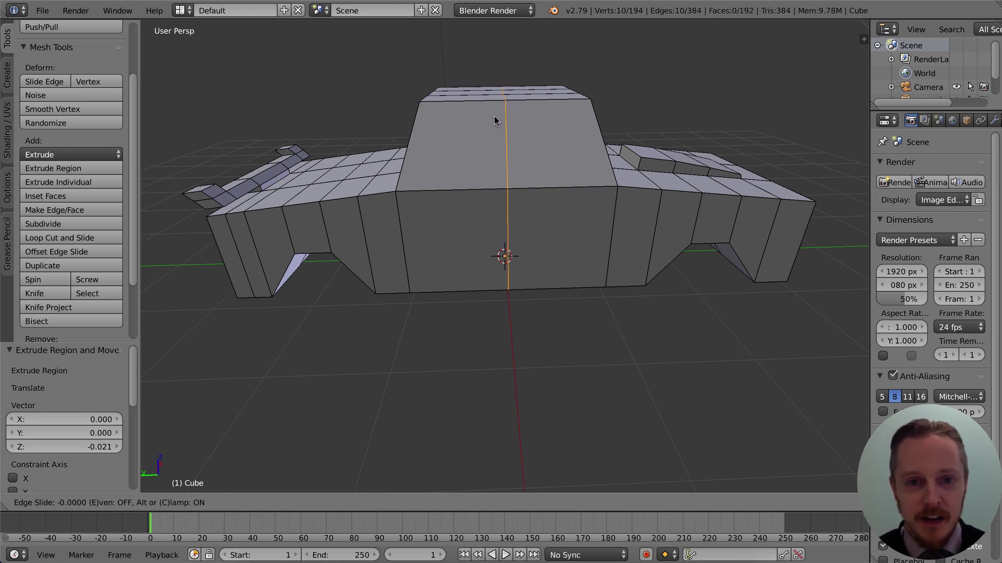
pyautogui.click(457, 118)
pyautogui.click(433, 502)
# - Try to inset the two negative X side window faces together as one region by about 0.036
pyautogui.click(494, 161)
pyautogui.click(454, 148)
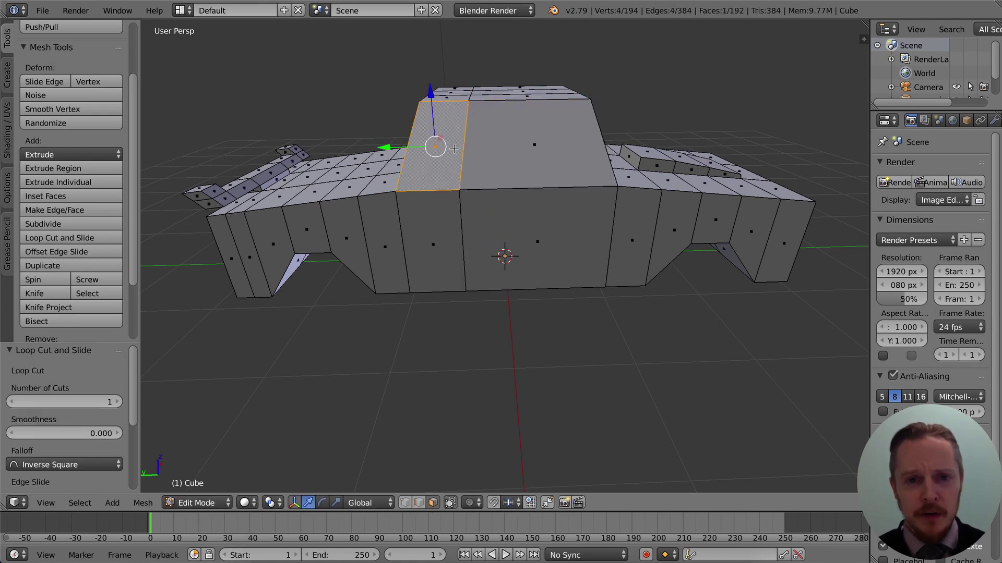
pyautogui.click(488, 145)
pyautogui.scroll(3, 488, 145)
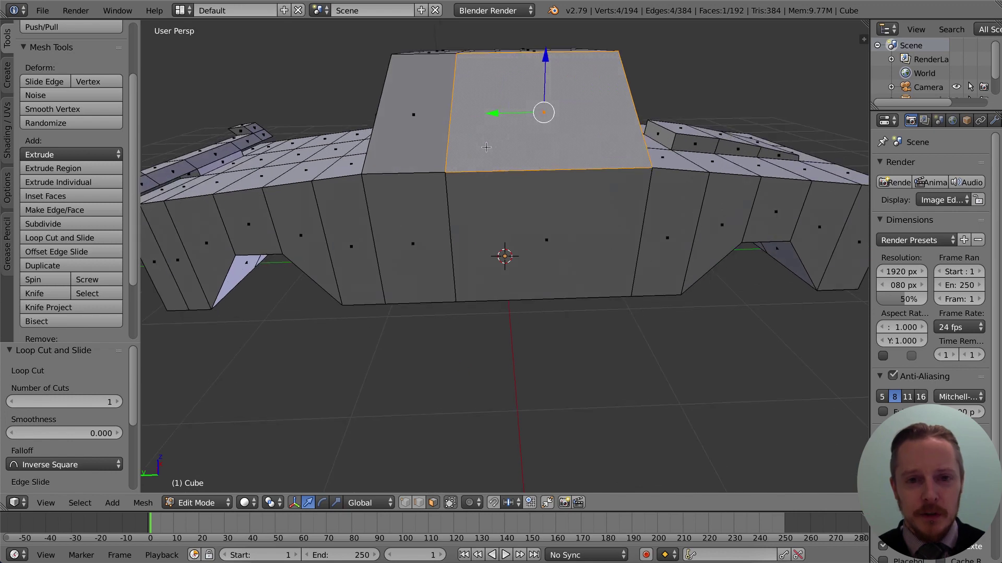
pyautogui.keyDown('shift'); pyautogui.rightClick(422, 139); pyautogui.keyUp('shift')
pyautogui.press('i')
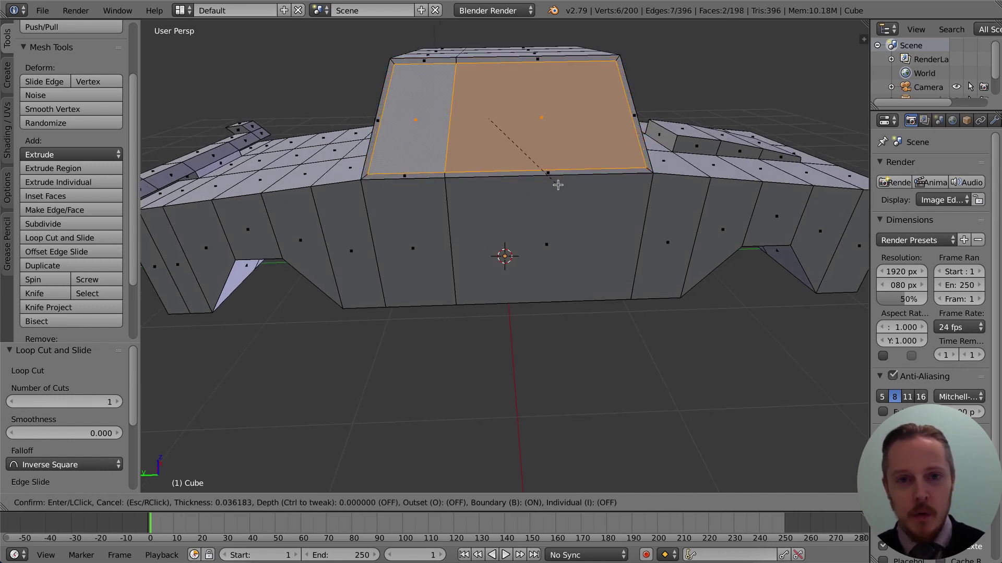
pyautogui.click(557, 185)
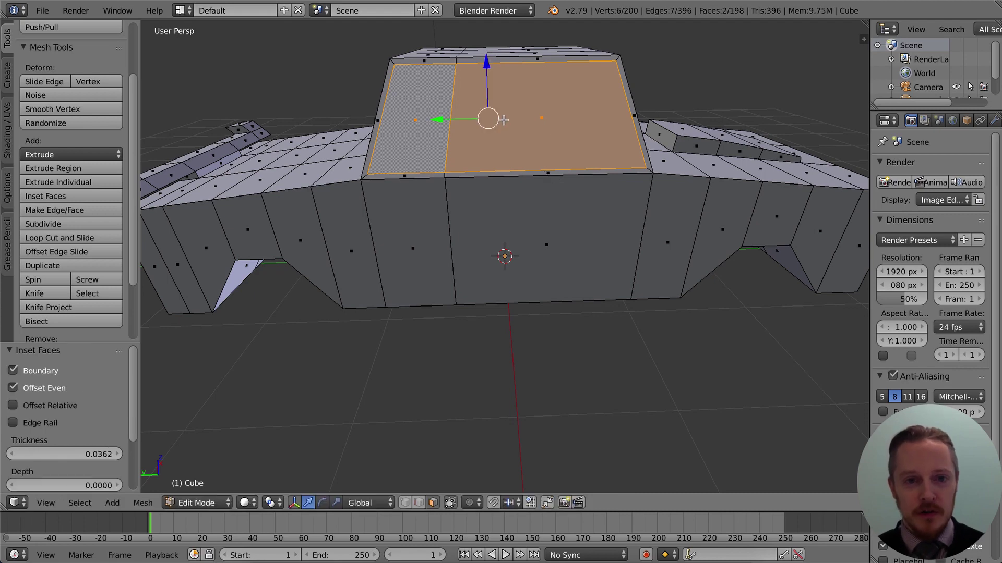
pyautogui.hotkey('ctrl', 'z')
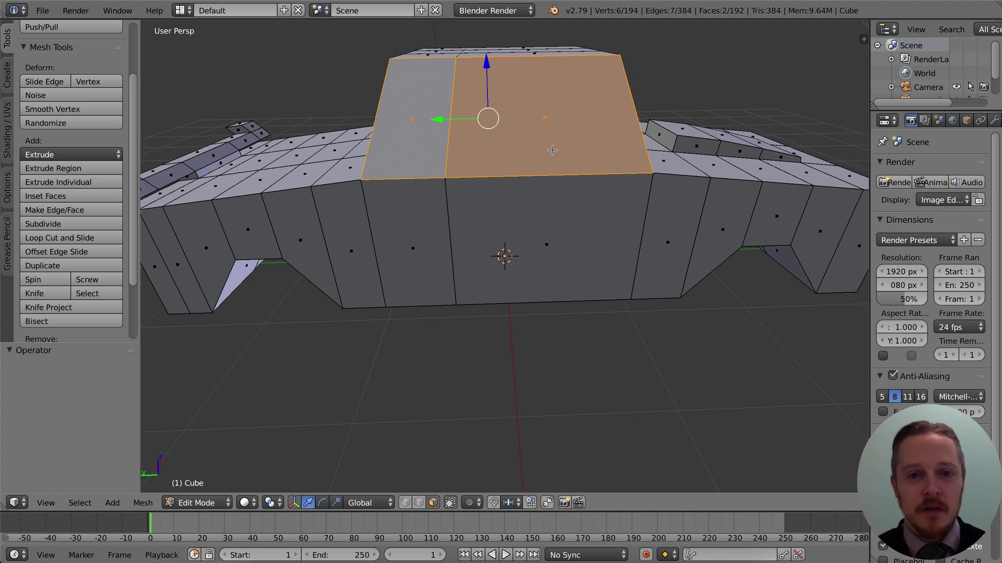
# - Try to inset the two side window faces one at a time, the front by about 0.0564 and the rear by about 0.0557
pyautogui.rightClick(518, 101)
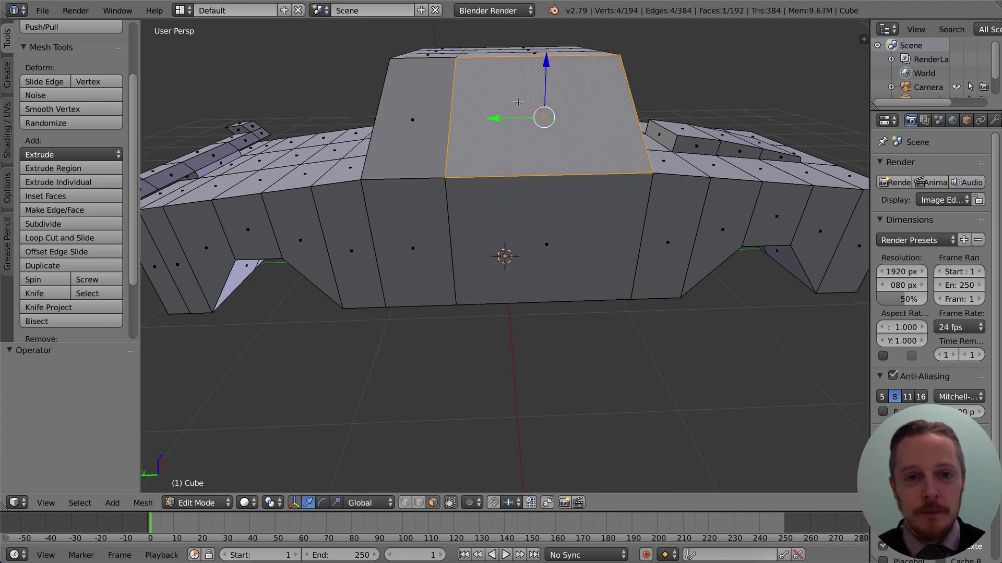
pyautogui.press('i')
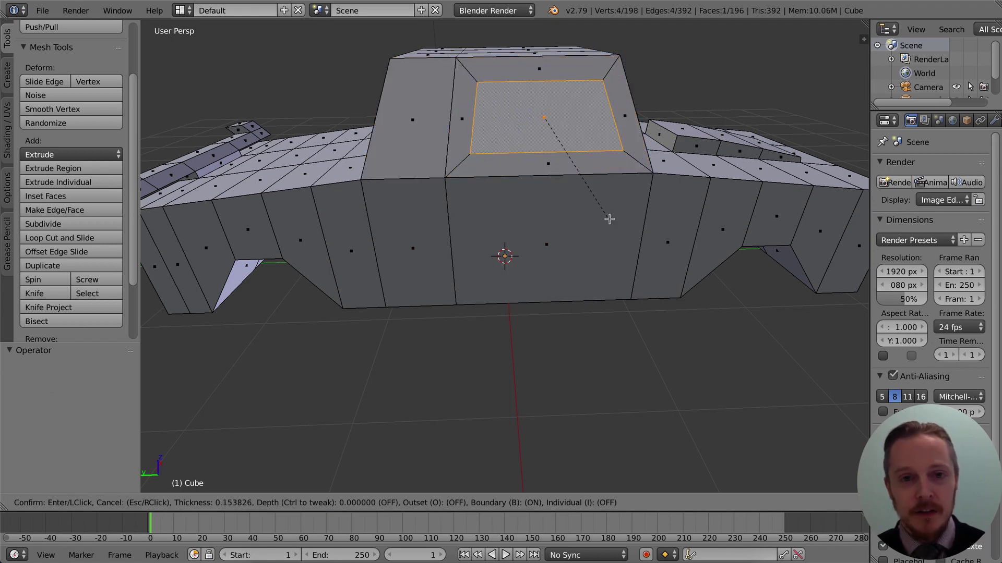
pyautogui.click(558, 204)
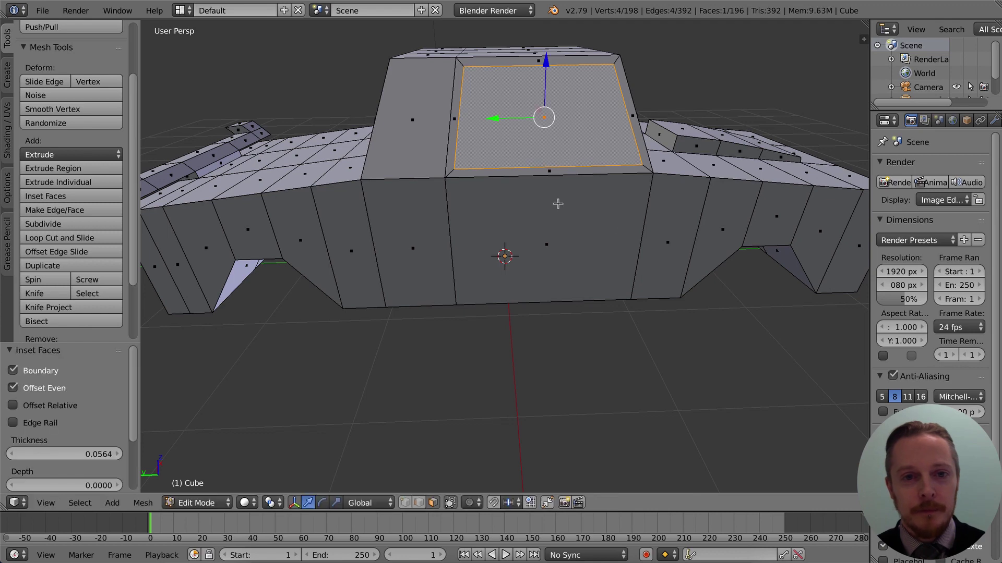
pyautogui.rightClick(439, 139)
pyautogui.press('i')
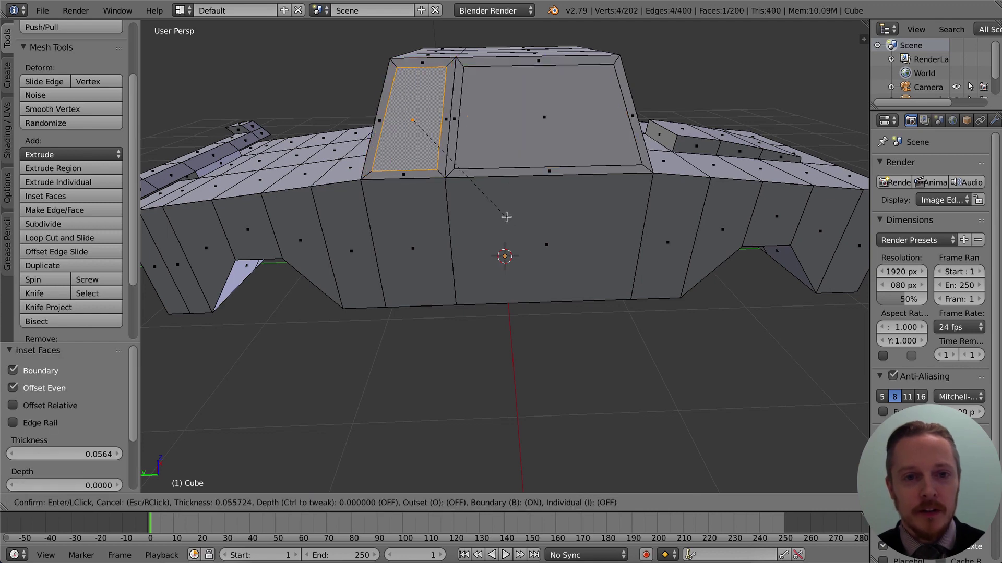
pyautogui.click(509, 218)
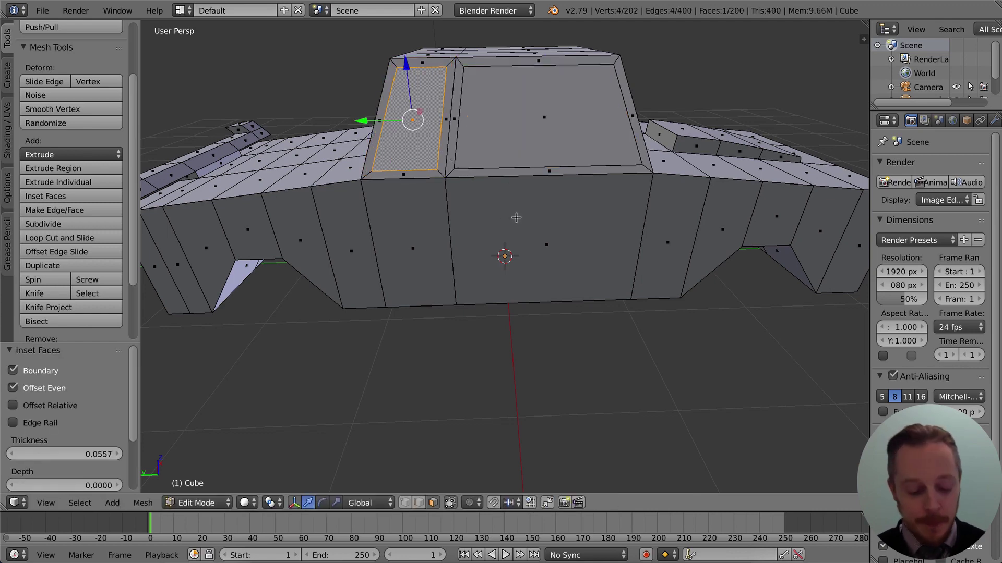
pyautogui.hotkey('ctrl', 'z')
pyautogui.hotkey('ctrl', 'z')
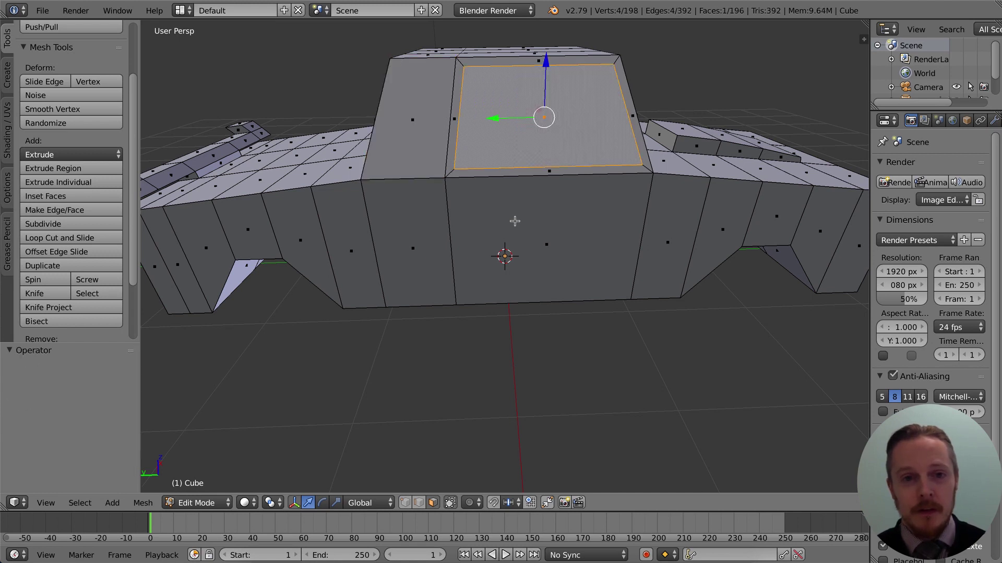
pyautogui.hotkey('ctrl', 'z')
# - Inset both negative X side window faces in individual mode by about 0.0497, leaving a pillar between them
pyautogui.keyDown('shift'); pyautogui.rightClick(420, 161); pyautogui.keyUp('shift')
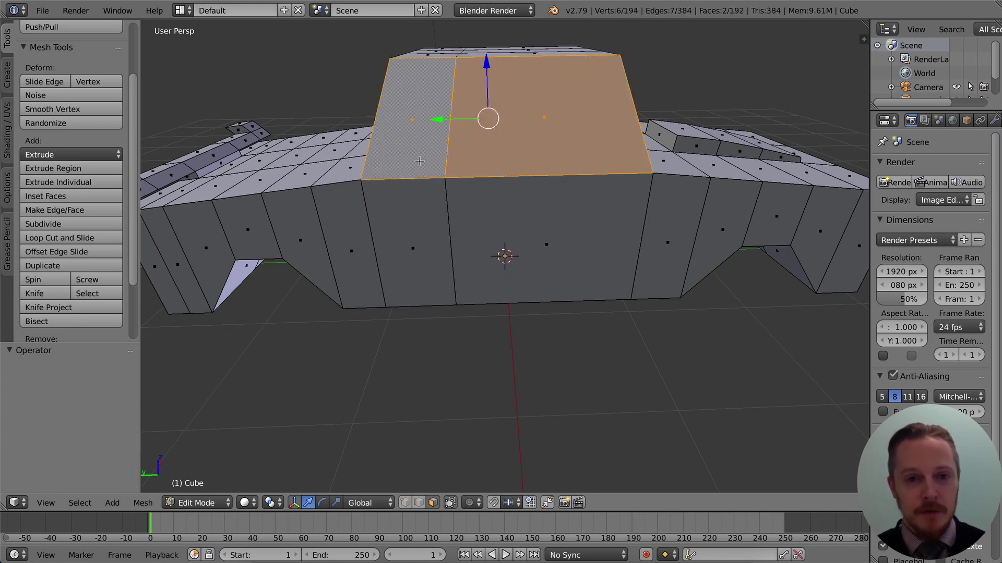
pyautogui.moveTo(582, 116); pyautogui.dragTo(580, 118, button='middle')
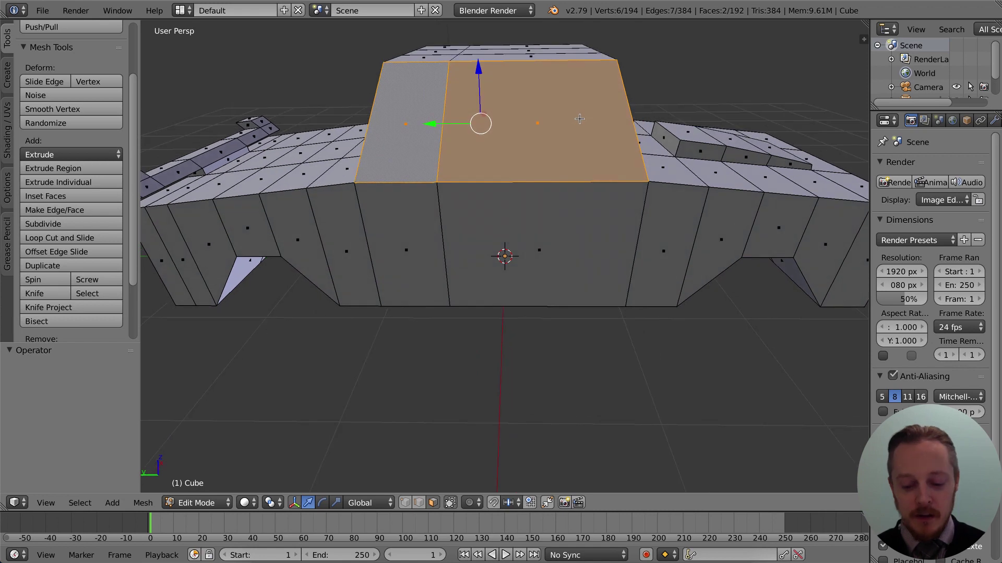
pyautogui.press('i')
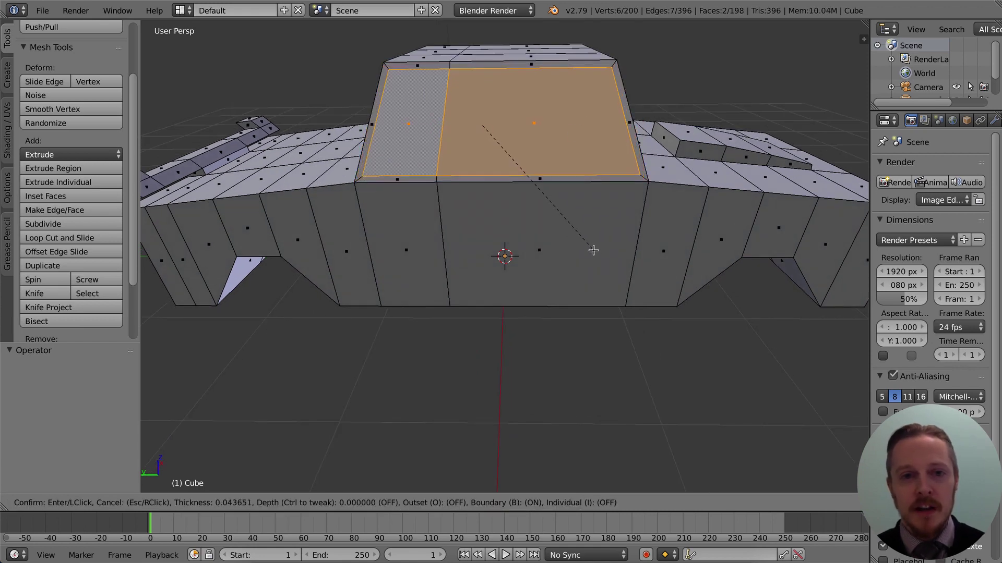
pyautogui.press('i')
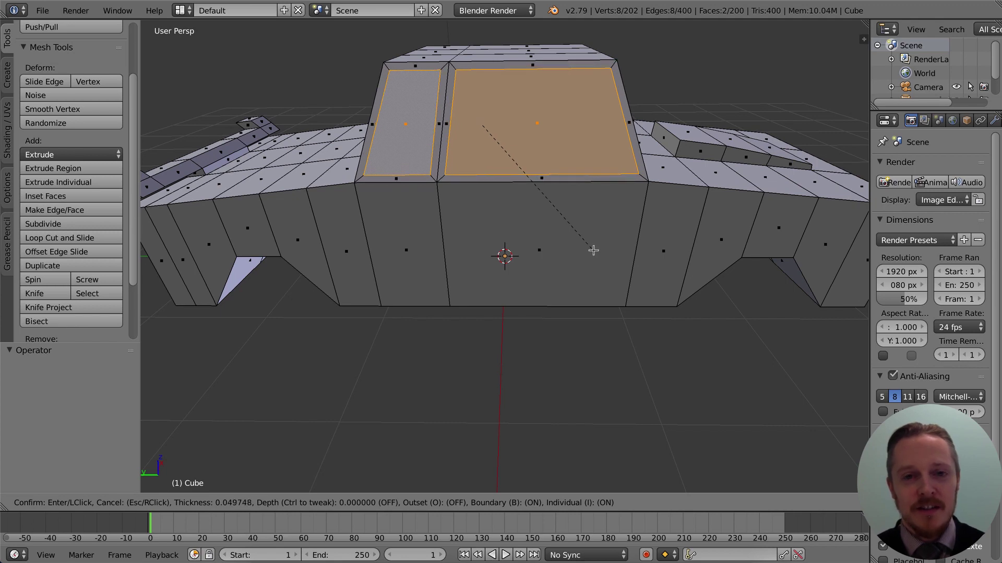
pyautogui.click(593, 251)
# - Extrude the two inset side window faces inward by about 0.039
pyautogui.moveTo(677, 177); pyautogui.dragTo(654, 176, button='middle')
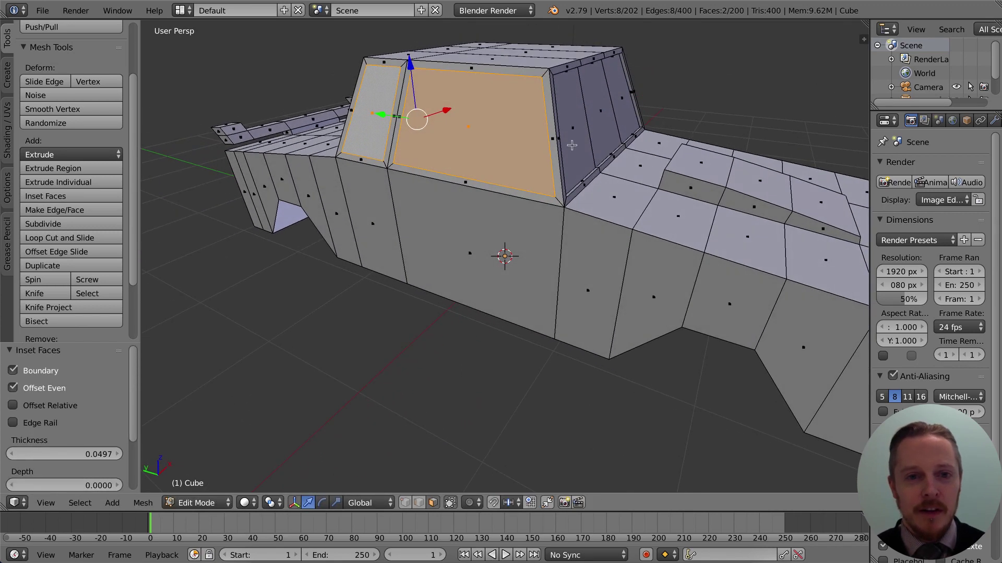
pyautogui.press('e')
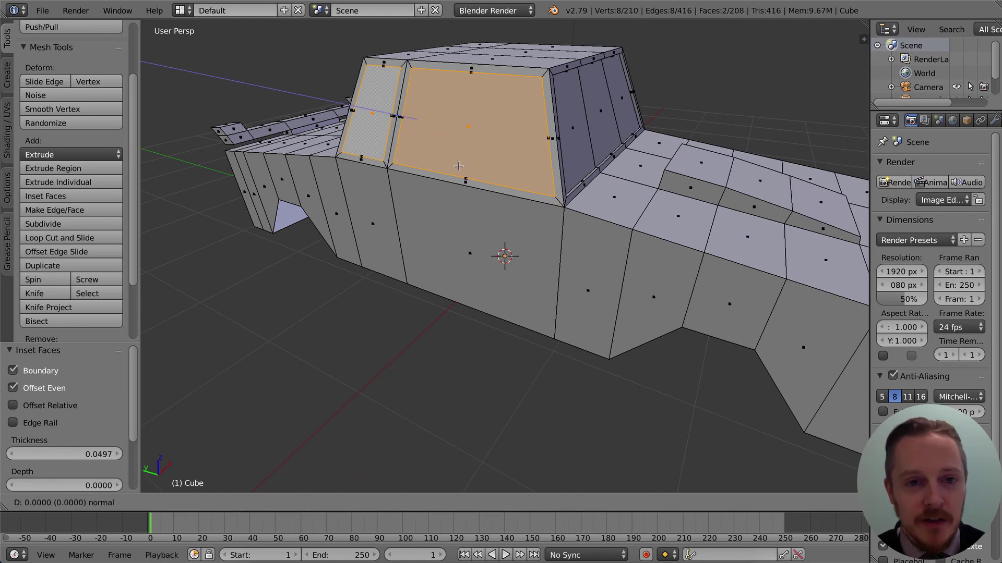
pyautogui.click(684, 94)
# - Inset both positive X side window faces in individual mode by about 0.044, leaving a pillar between them
pyautogui.moveTo(694, 90); pyautogui.dragTo(574, 114, button='middle')
pyautogui.rightClick(576, 115)
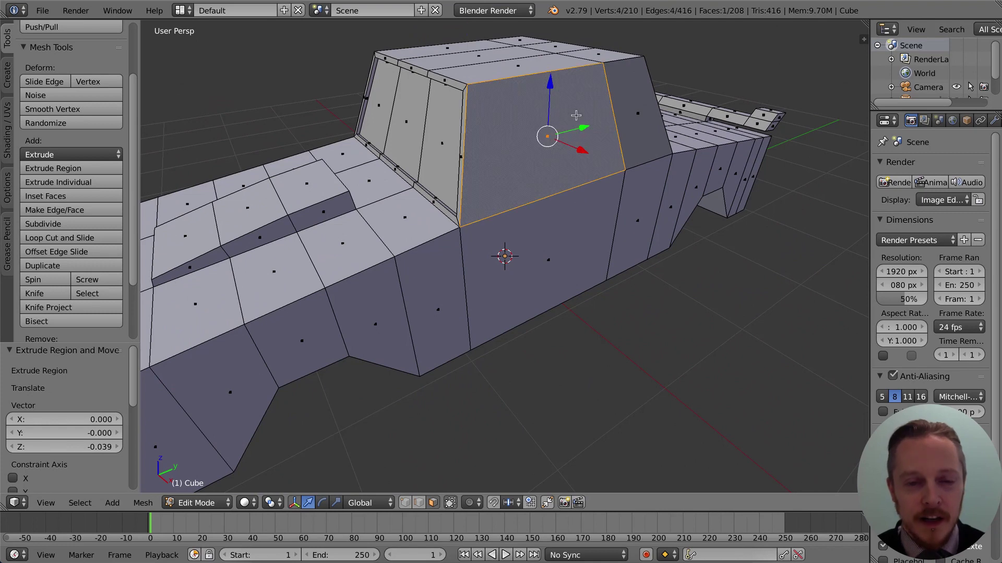
pyautogui.keyDown('shift'); pyautogui.rightClick(629, 129); pyautogui.keyUp('shift')
pyautogui.press('i')
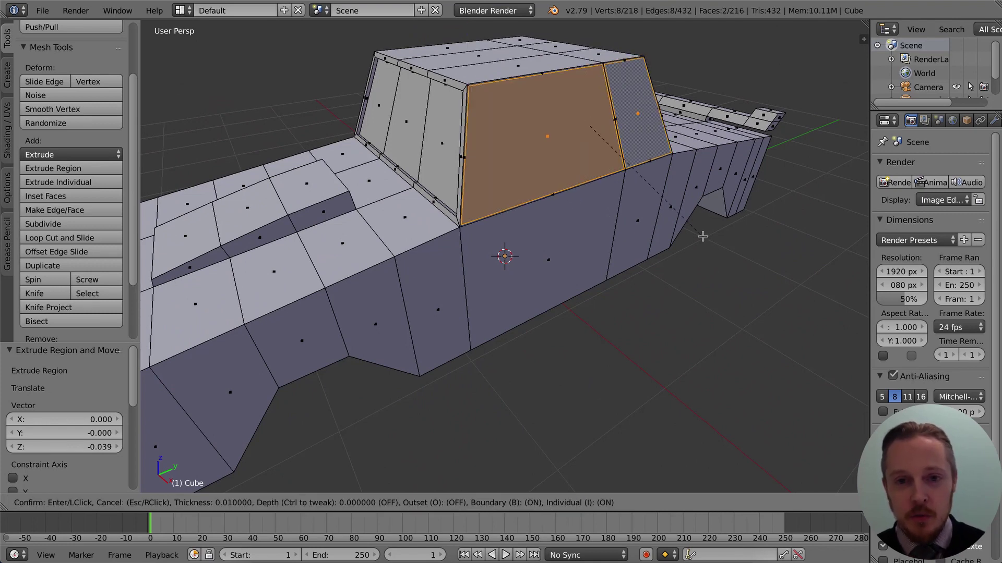
pyautogui.click(700, 236)
pyautogui.scroll(2, 667, 214)
# - Extrude the two inset positive X side window faces inward by about 0.029
pyautogui.press('e')
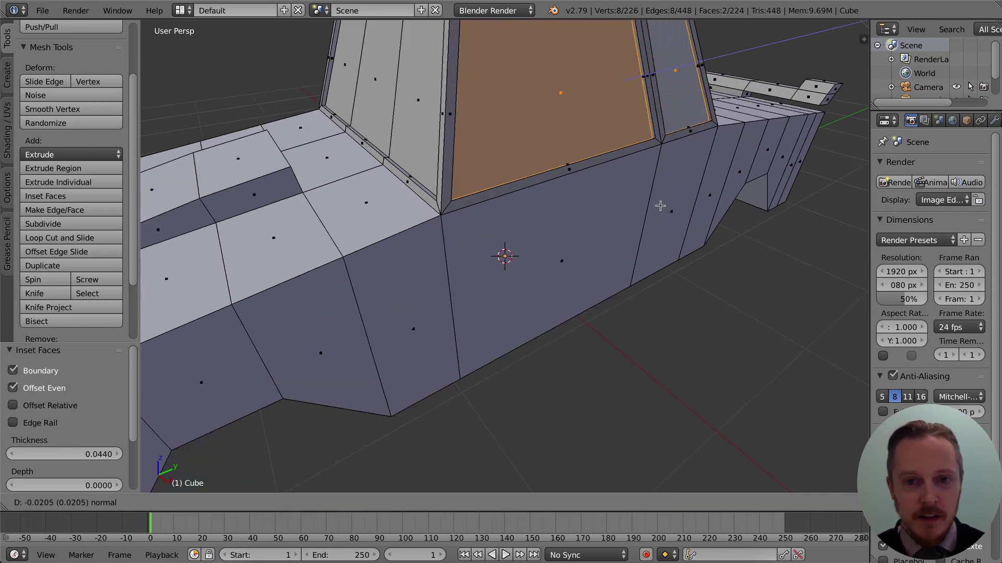
pyautogui.click(659, 206)
pyautogui.scroll(-5, 655, 199)
pyautogui.moveTo(521, 230)
pyautogui.mouseDown(button='middle')
pyautogui.moveTo(569, 218)
pyautogui.moveTo(510, 212)
pyautogui.moveTo(528, 220)
pyautogui.mouseUp(button='middle')
pyautogui.scroll(5, 568, 218)
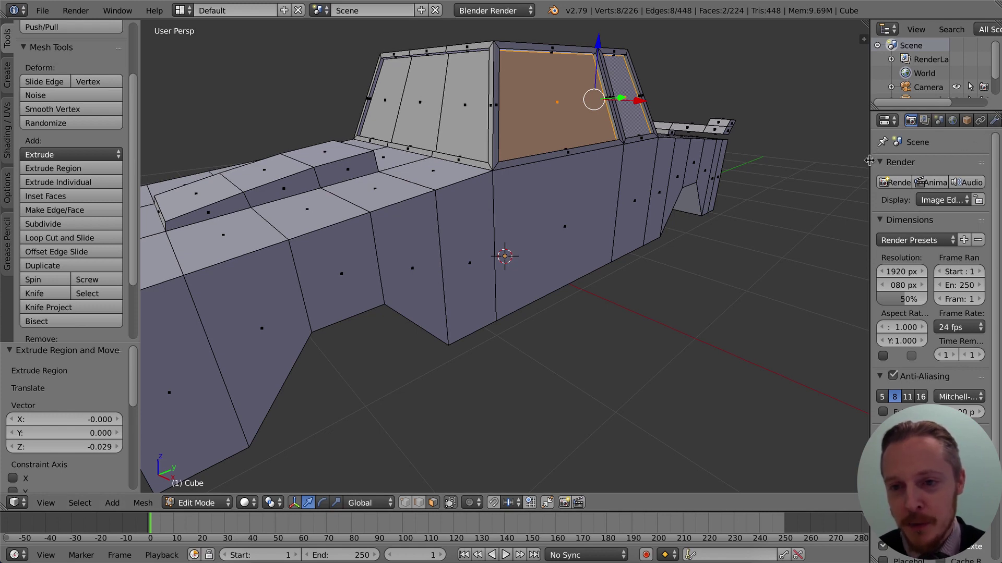
# - Try a Subdivision Surface modifier on the car body and remove it
pyautogui.moveTo(870, 153); pyautogui.dragTo(822, 148)
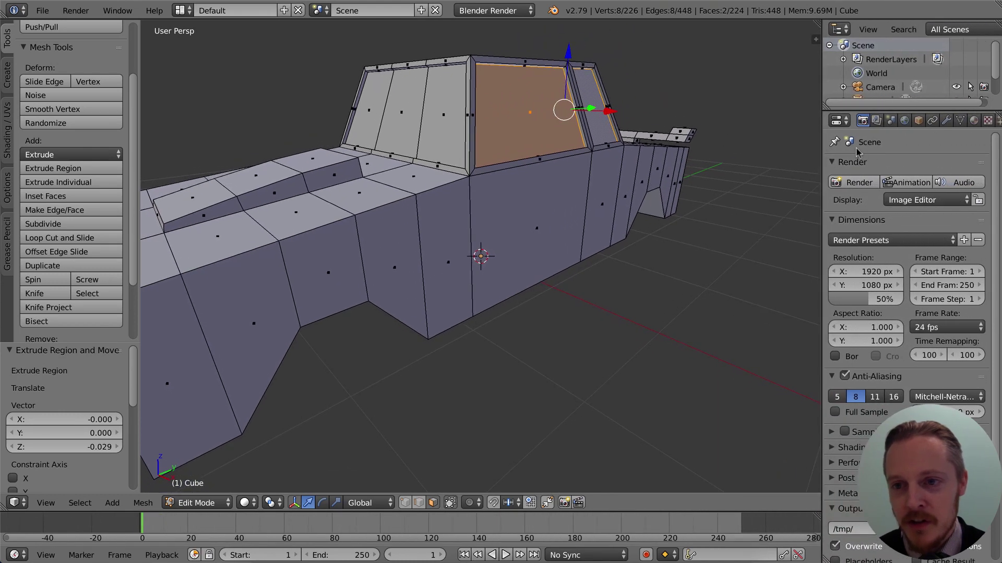
pyautogui.click(945, 120)
pyautogui.click(902, 168)
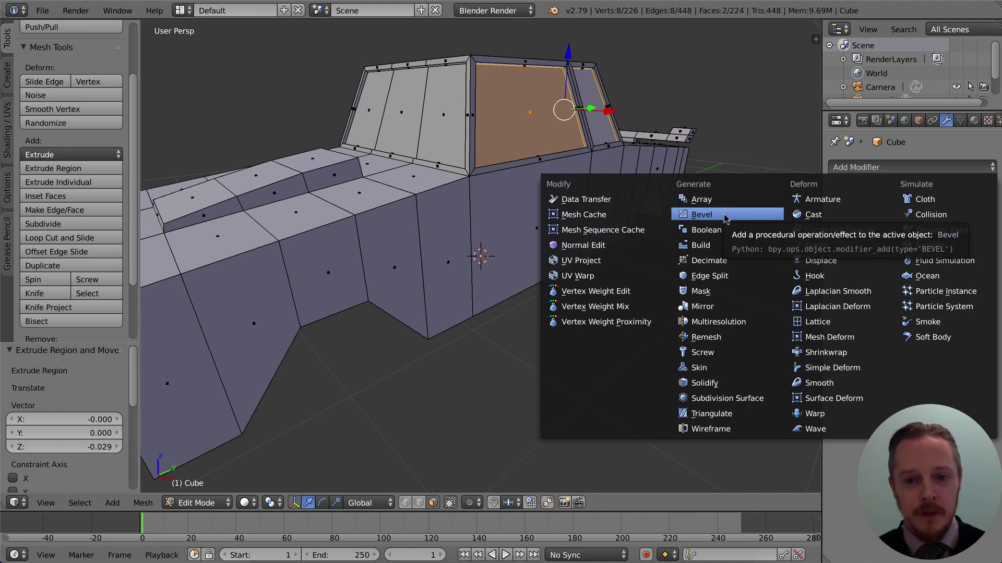
pyautogui.click(733, 398)
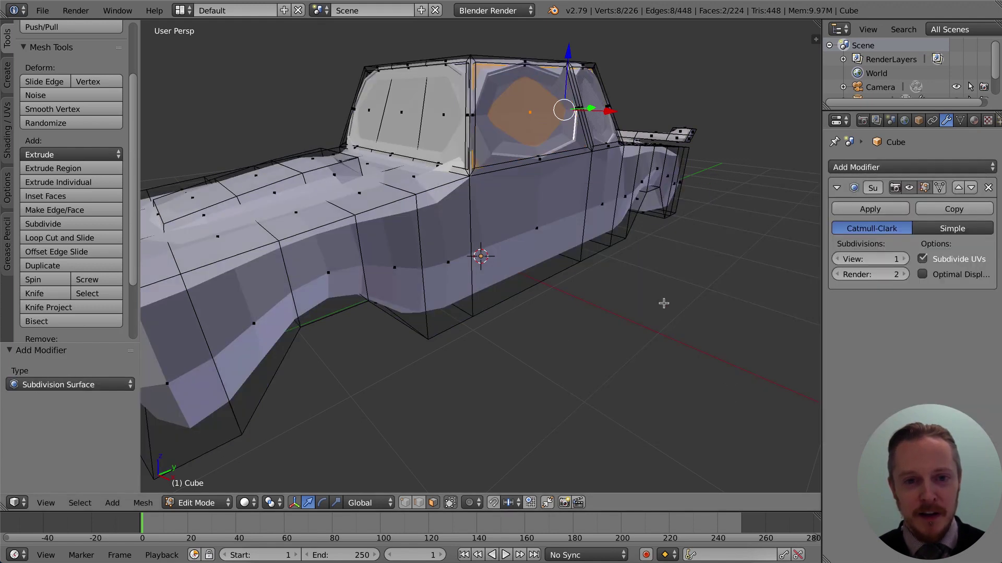
pyautogui.click(988, 188)
# - Add a Bevel modifier to the car body and inspect its edges
pyautogui.click(885, 167)
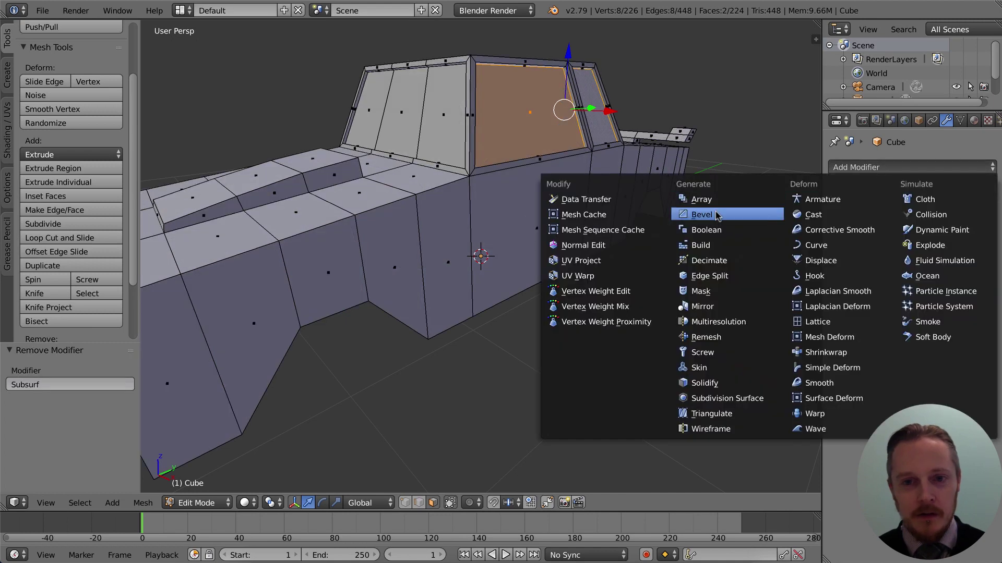
pyautogui.click(717, 215)
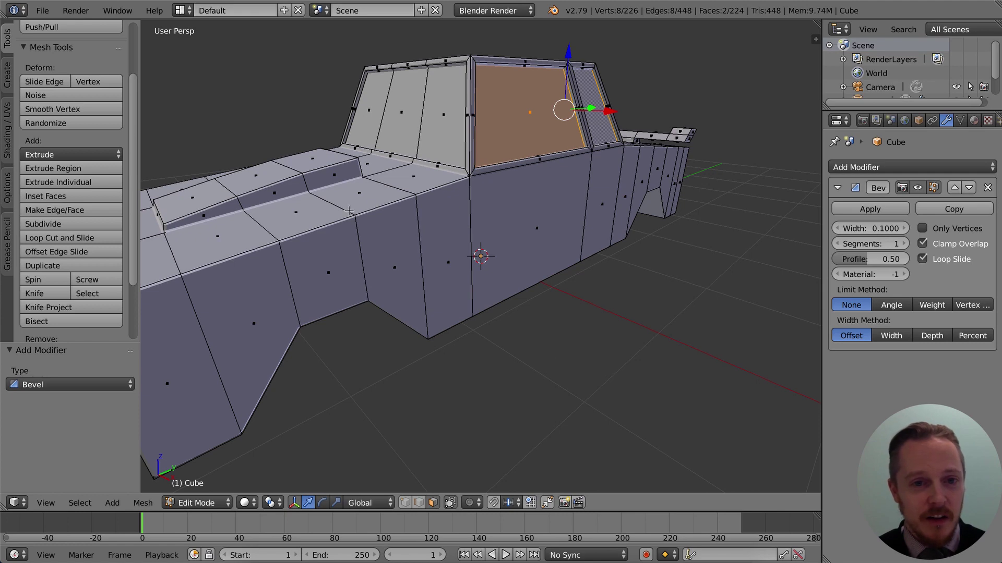
pyautogui.scroll(2, 349, 211)
pyautogui.scroll(2, 346, 203)
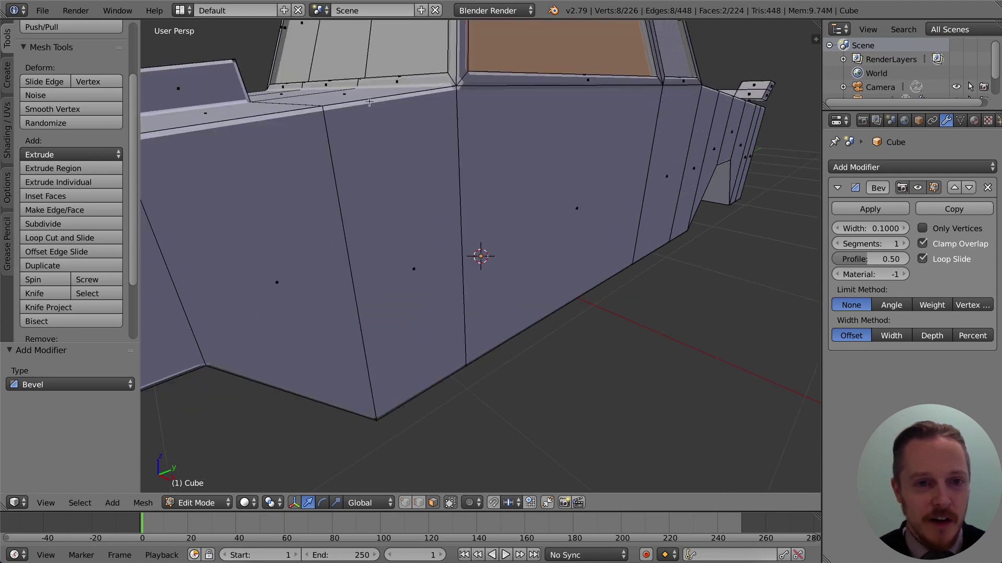
pyautogui.scroll(-3, 409, 125)
pyautogui.moveTo(516, 184)
pyautogui.mouseDown(button='middle')
pyautogui.moveTo(514, 235)
pyautogui.moveTo(509, 187)
pyautogui.mouseUp(button='middle')
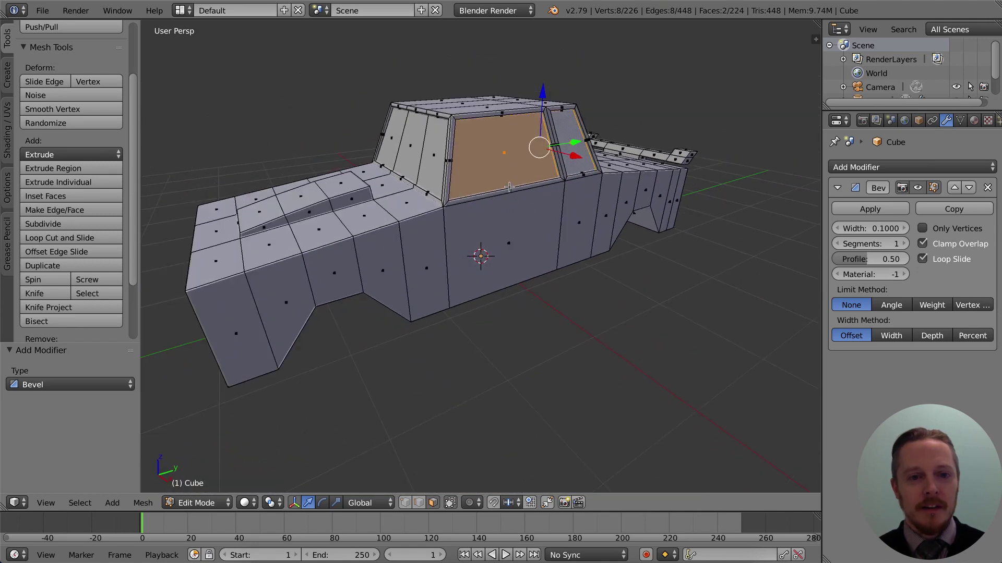
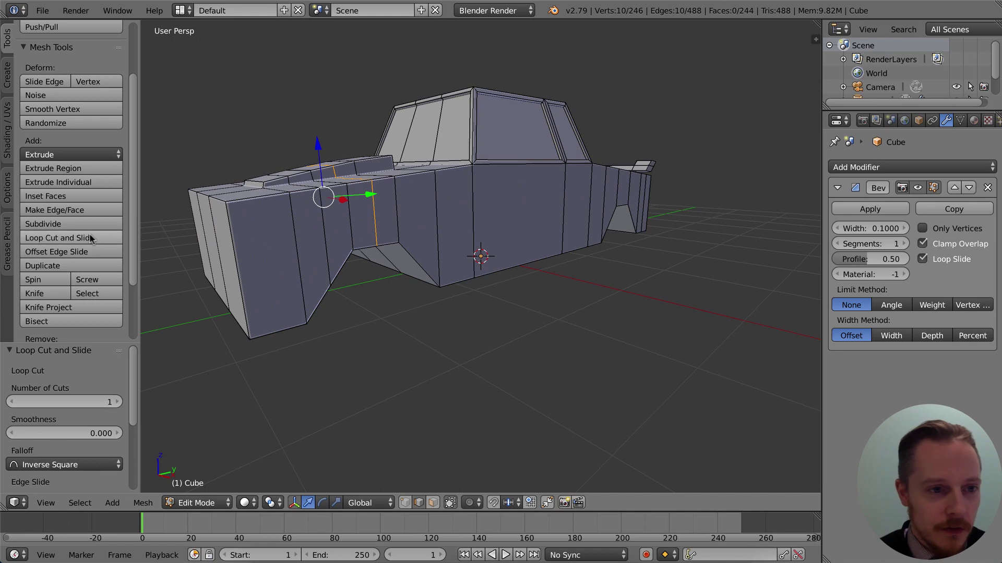
# - Add a centred loop cut through the rear slope of the front wheel arch
pyautogui.click(70, 240)
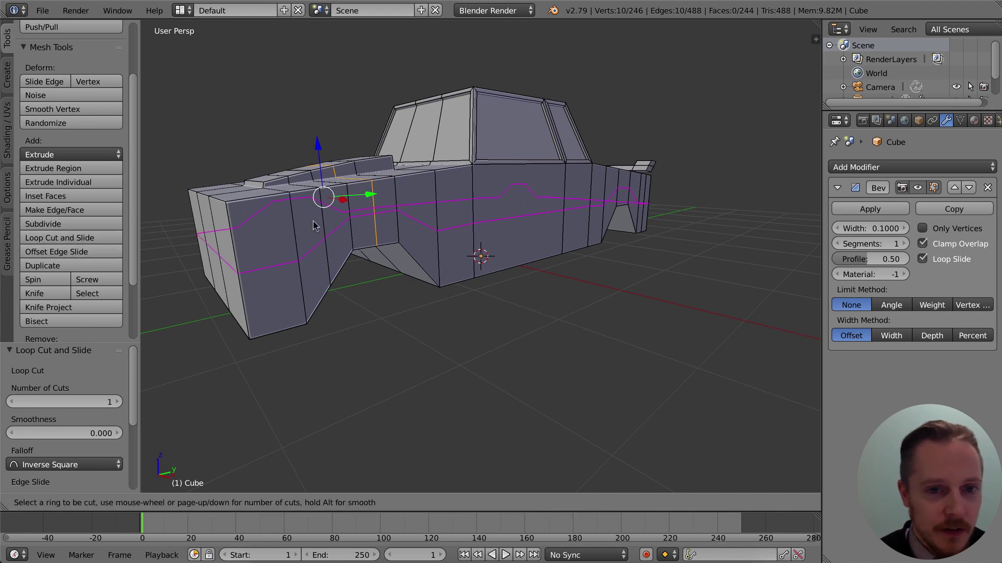
pyautogui.click(420, 186)
pyautogui.rightClick(420, 184)
pyautogui.moveTo(569, 252); pyautogui.dragTo(526, 261, button='middle')
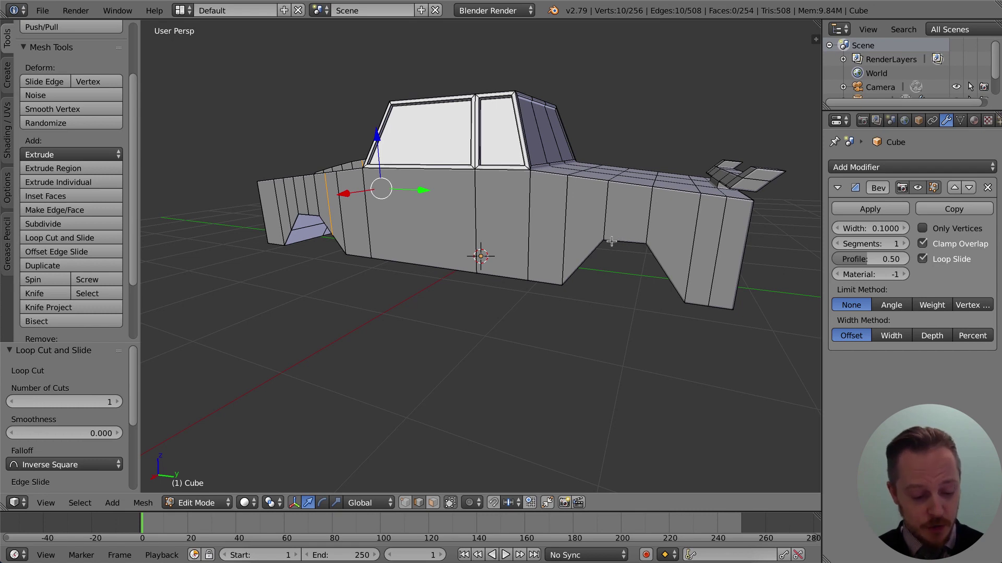
# - Add three centred loop cuts over the rear wheel arch, one each through its front slope, flat top and rear slope
pyautogui.hotkey('ctrl', 'r')
pyautogui.click(586, 194)
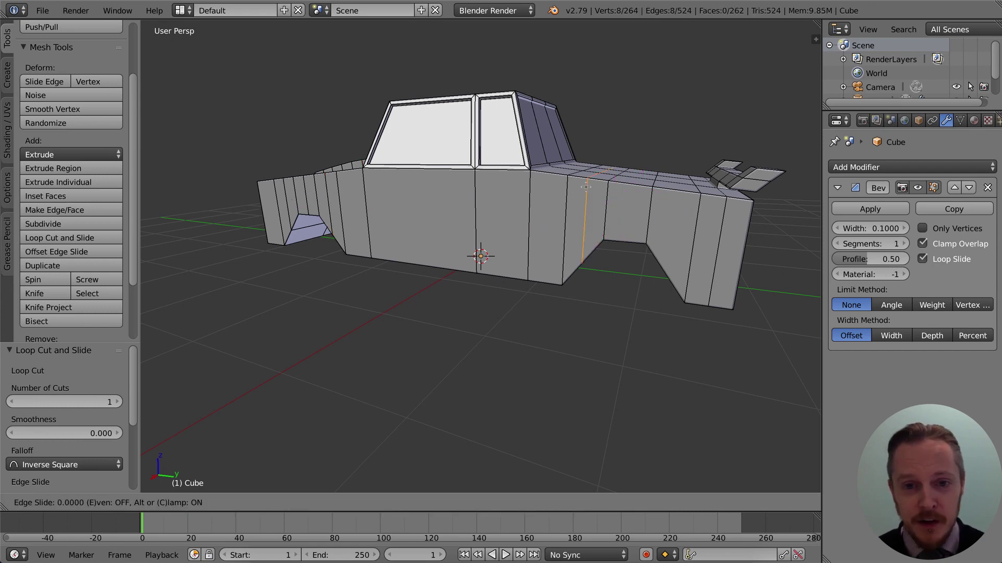
pyautogui.click(586, 187)
pyautogui.hotkey('ctrl', 'r')
pyautogui.click(605, 209)
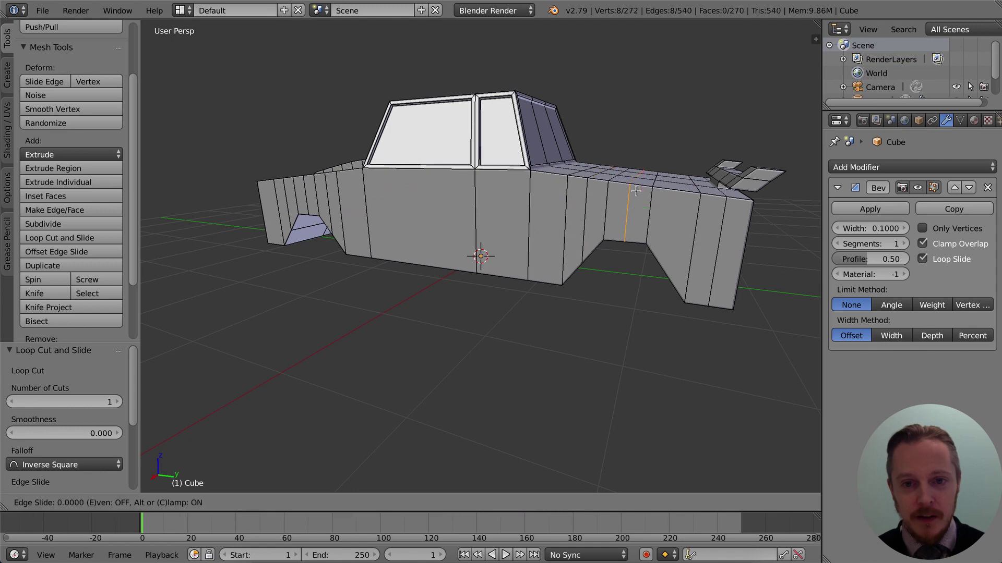
pyautogui.click(628, 212)
pyautogui.hotkey('ctrl', 'r')
pyautogui.click(680, 236)
pyautogui.click(675, 230)
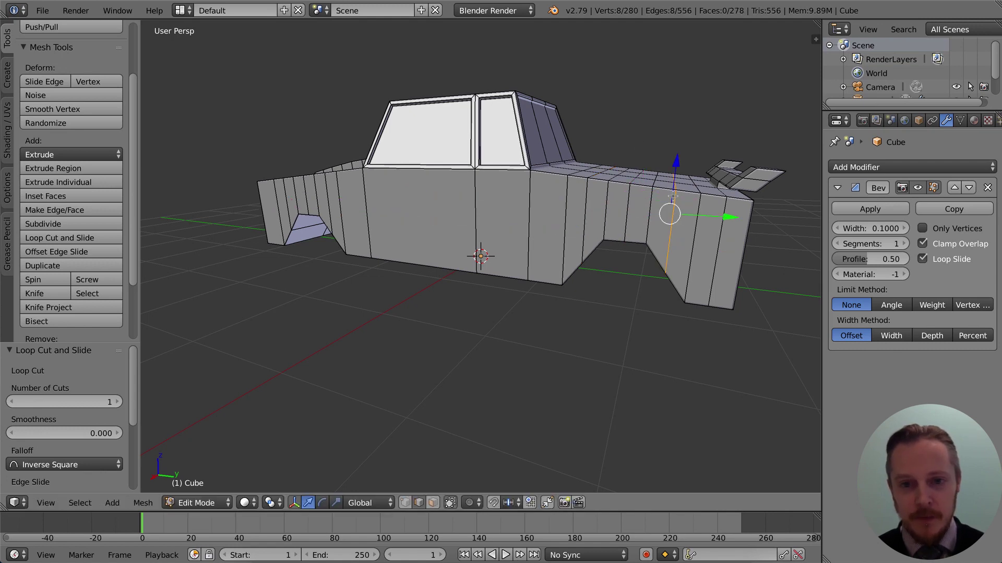
# - Select the middle edges running across the car's width on both slopes of the front wheel arch
pyautogui.moveTo(488, 309); pyautogui.dragTo(530, 293, button='middle')
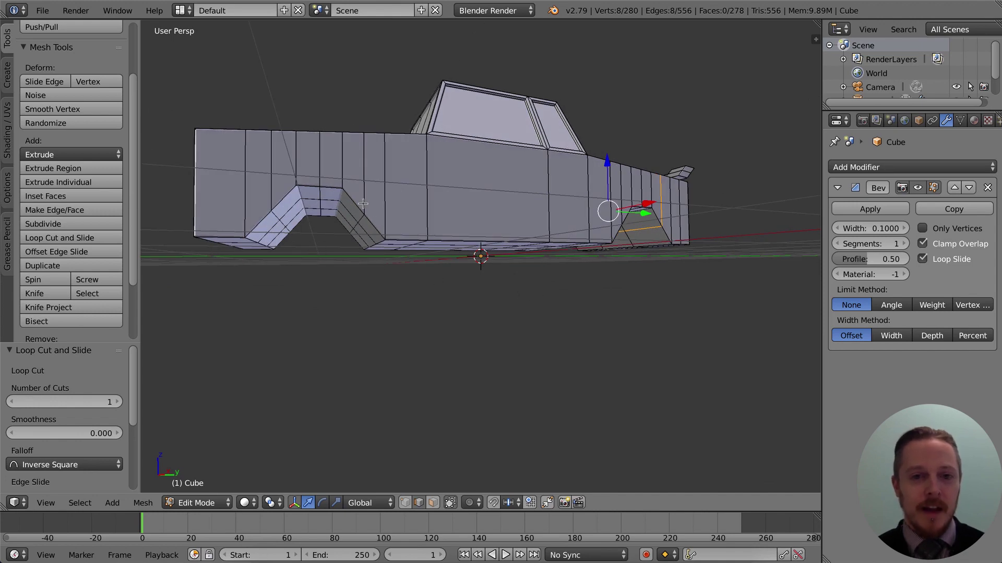
pyautogui.scroll(2, 253, 231)
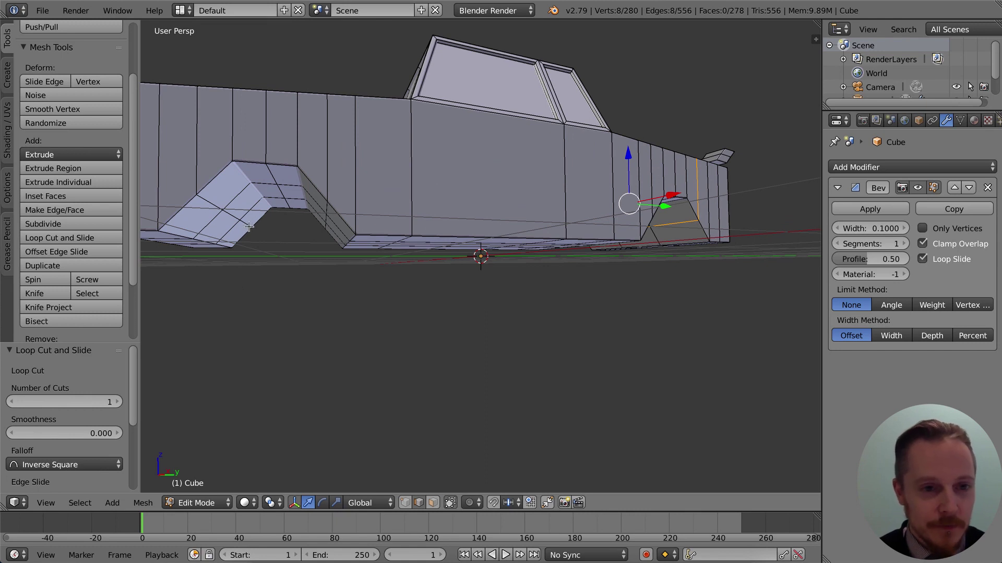
pyautogui.rightClick(250, 227)
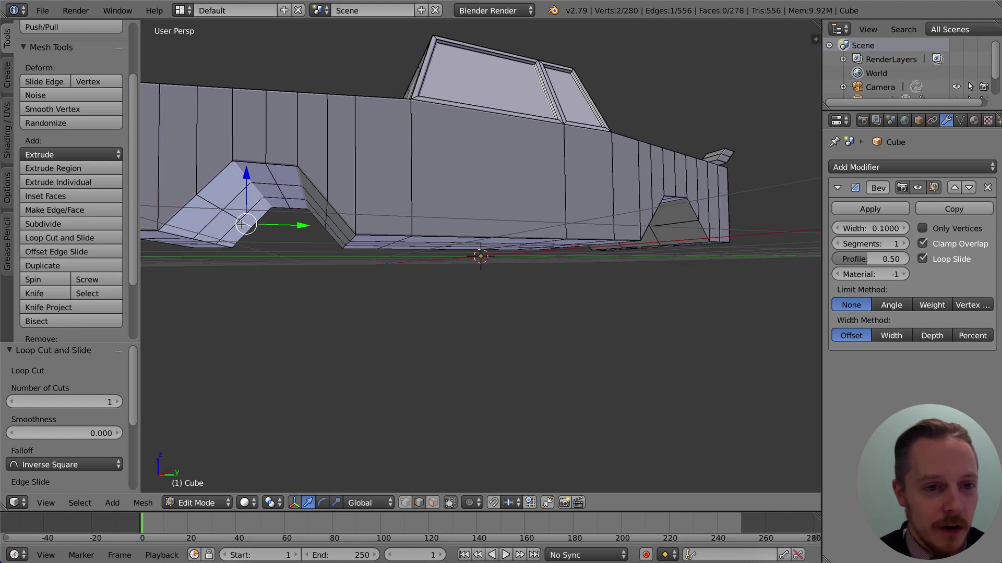
pyautogui.keyDown('shift'); pyautogui.rightClick(232, 217); pyautogui.keyUp('shift')
pyautogui.keyDown('shift'); pyautogui.rightClick(212, 201); pyautogui.keyUp('shift')
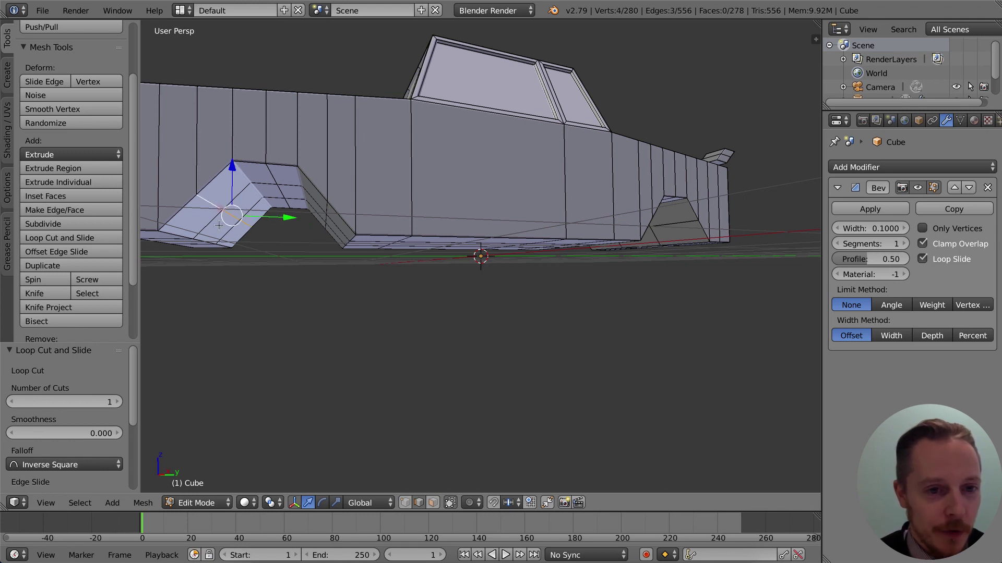
pyautogui.moveTo(320, 221); pyautogui.dragTo(477, 209, button='middle')
pyautogui.keyDown('shift'); pyautogui.rightClick(361, 208); pyautogui.keyUp('shift')
pyautogui.keyDown('shift'); pyautogui.rightClick(335, 217); pyautogui.keyUp('shift')
pyautogui.keyDown('shift'); pyautogui.rightClick(317, 222); pyautogui.keyUp('shift')
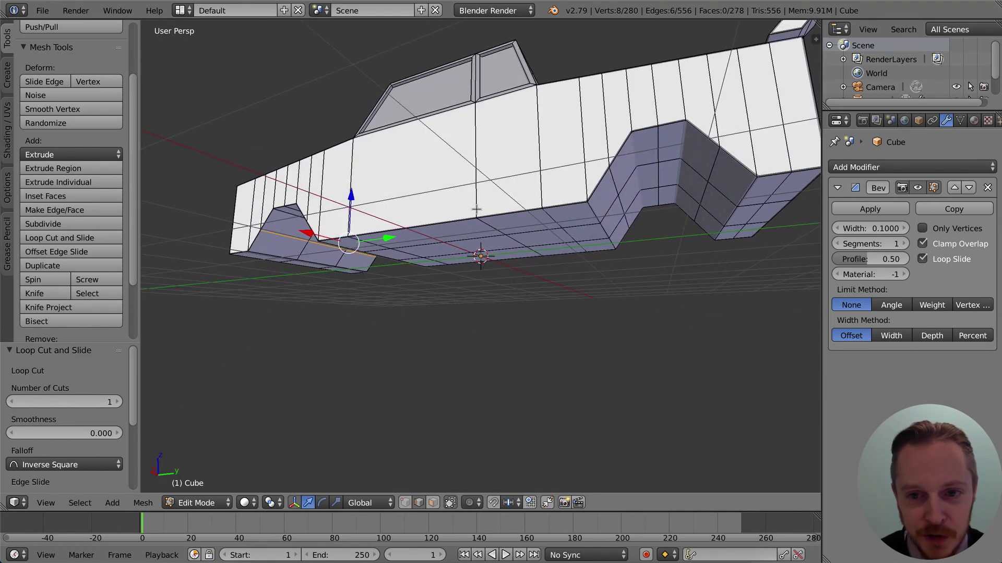
# - Add the middle crosswise edges on both slopes of the rear wheel arch to the selection
pyautogui.keyDown('shift'); pyautogui.rightClick(698, 212); pyautogui.keyUp('shift')
pyautogui.keyDown('shift'); pyautogui.rightClick(706, 195); pyautogui.keyUp('shift')
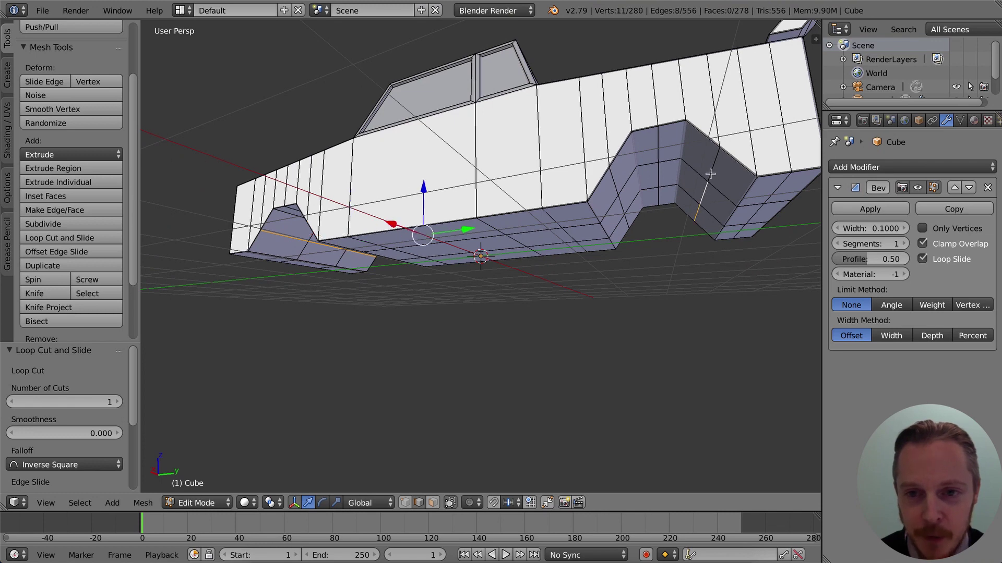
pyautogui.keyDown('shift'); pyautogui.rightClick(710, 174); pyautogui.keyUp('shift')
pyautogui.keyDown('shift'); pyautogui.rightClick(619, 186); pyautogui.keyUp('shift')
pyautogui.keyDown('shift'); pyautogui.rightClick(623, 206); pyautogui.keyUp('shift')
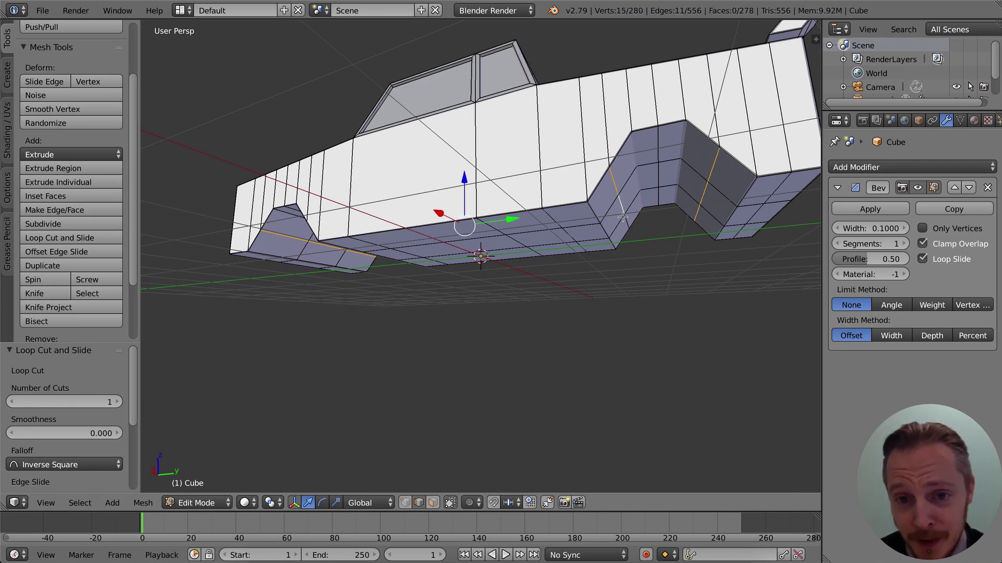
pyautogui.keyDown('shift'); pyautogui.rightClick(627, 221); pyautogui.keyUp('shift')
# - Raise the selected slope edges of both wheel arches by about 0.102 along Z to round the arches
pyautogui.press('KP_8')
pyautogui.press('KP_8')
pyautogui.press('KP_8')
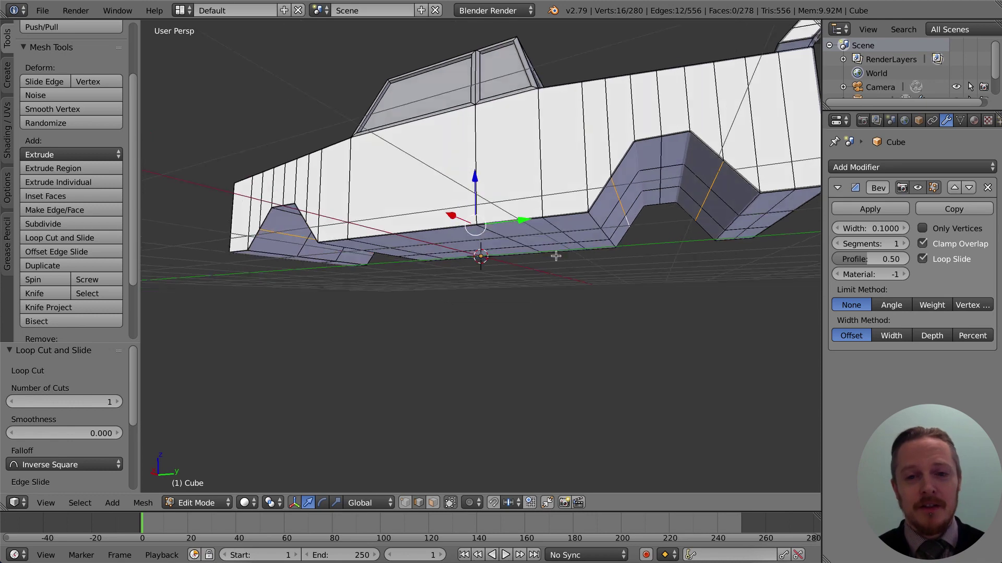
pyautogui.scroll(-4, 513, 275)
pyautogui.press('KP_4')
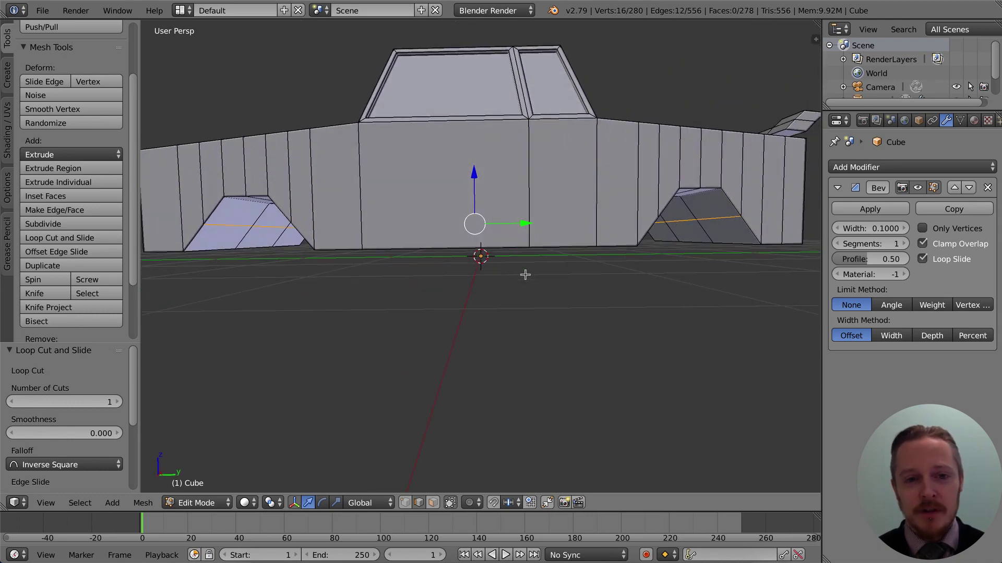
pyautogui.moveTo(476, 177); pyautogui.dragTo(477, 169)
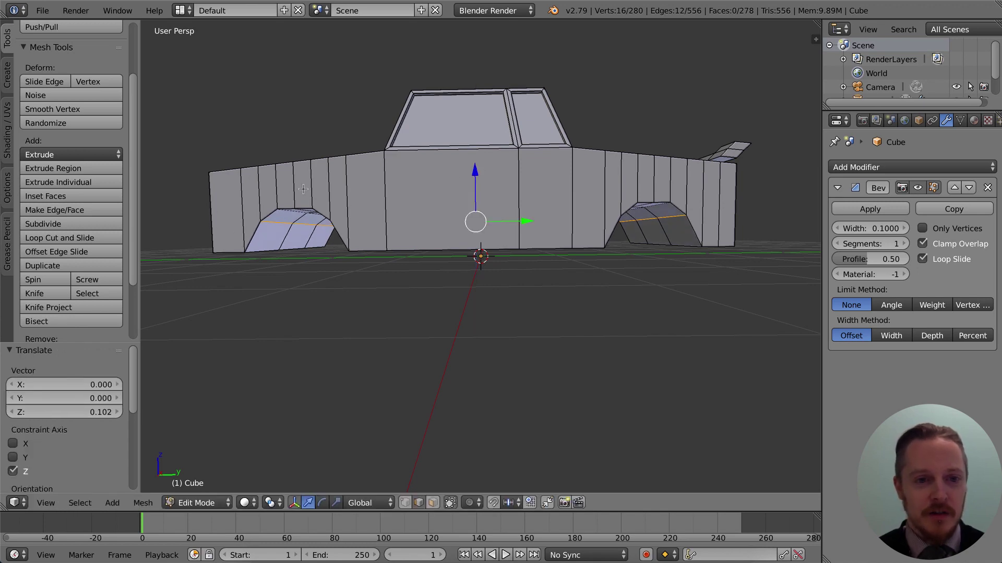
# - Select the centre crosswise edges on the flat tops of the front and rear wheel arches
pyautogui.press('KP_8')
pyautogui.press('KP_8')
pyautogui.press('KP_4')
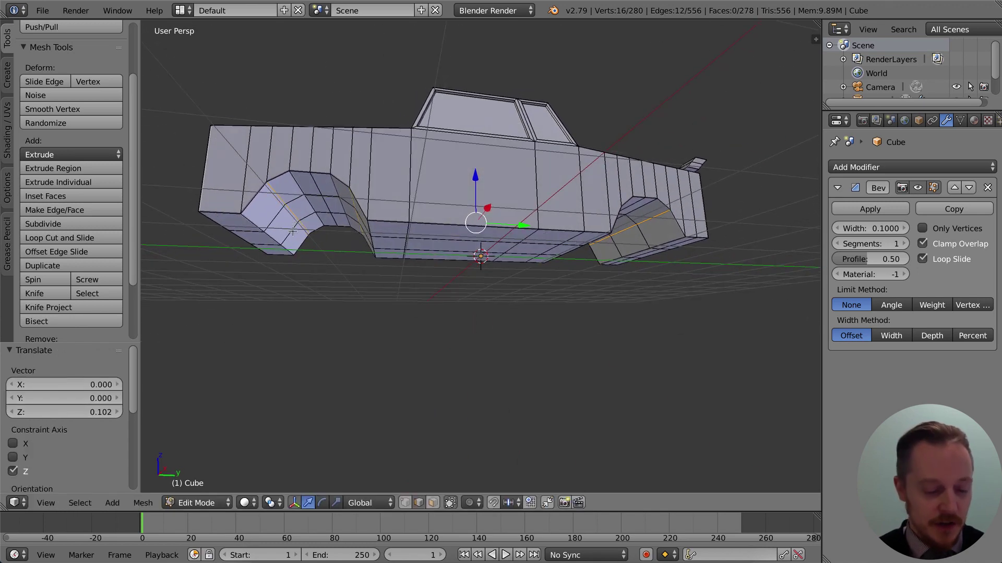
pyautogui.rightClick(317, 184)
pyautogui.keyDown('shift'); pyautogui.rightClick(328, 208); pyautogui.keyUp('shift')
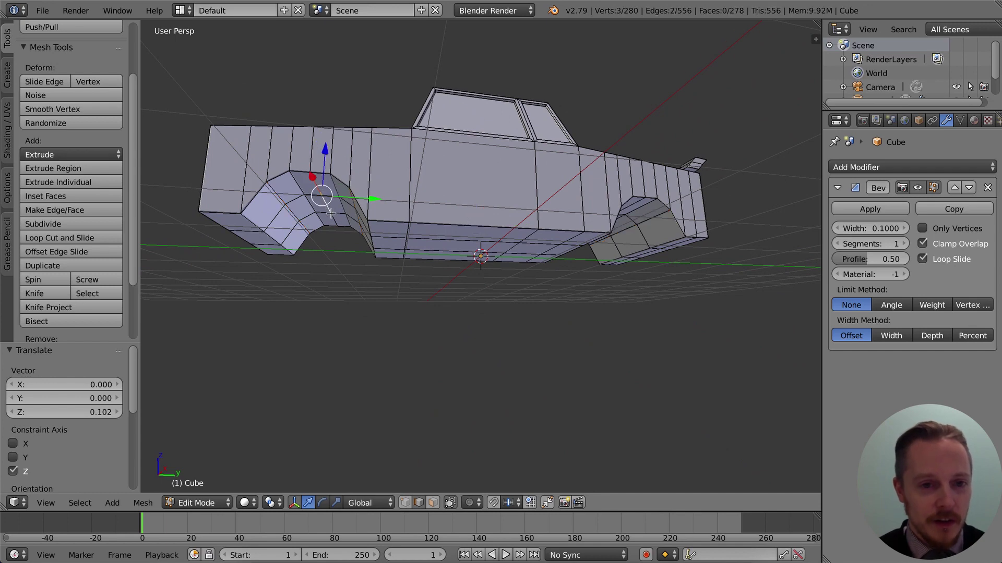
pyautogui.keyDown('shift'); pyautogui.rightClick(336, 219); pyautogui.keyUp('shift')
pyautogui.moveTo(507, 256); pyautogui.dragTo(631, 197, button='middle')
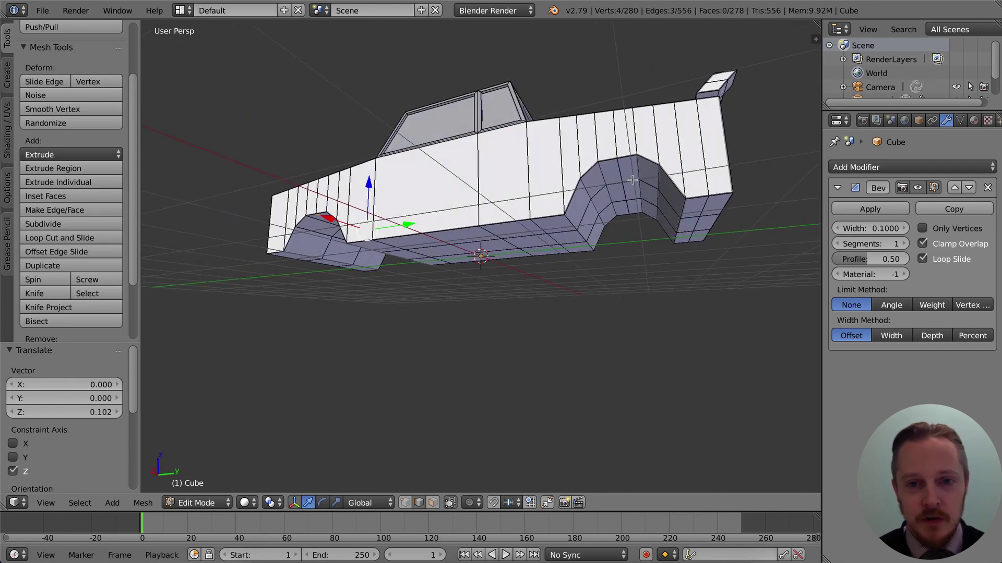
pyautogui.keyDown('shift'); pyautogui.rightClick(623, 172); pyautogui.keyUp('shift')
pyautogui.keyDown('shift'); pyautogui.rightClick(626, 189); pyautogui.keyUp('shift')
pyautogui.keyDown('shift'); pyautogui.rightClick(628, 206); pyautogui.keyUp('shift')
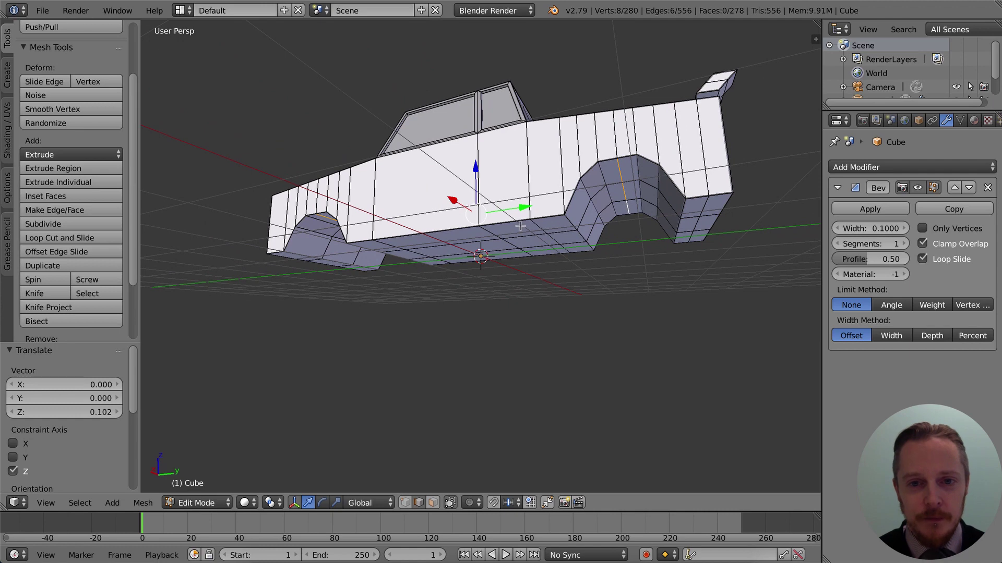
# - Raise the selected top centre edges of both wheel arches by about 0.027 along Z
pyautogui.moveTo(520, 225); pyautogui.dragTo(481, 181, button='middle')
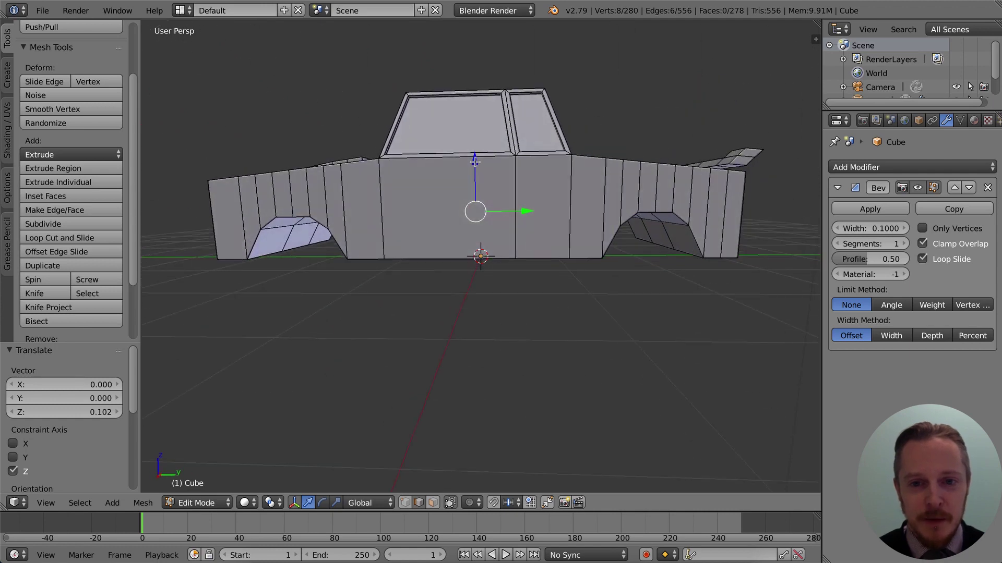
pyautogui.moveTo(475, 161); pyautogui.dragTo(475, 160)
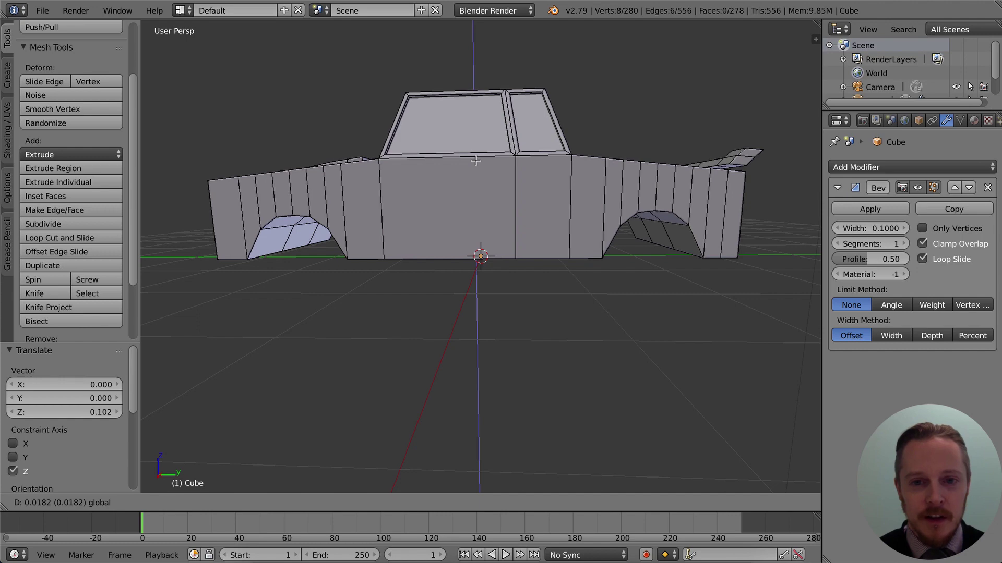
pyautogui.moveTo(475, 160); pyautogui.dragTo(475, 156)
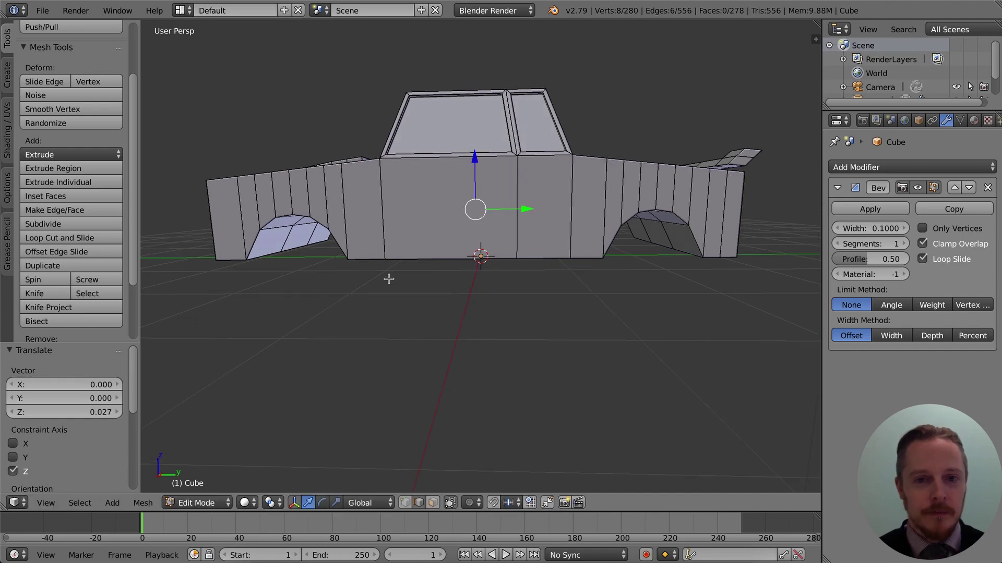
pyautogui.moveTo(389, 279); pyautogui.dragTo(443, 269, button='middle')
pyautogui.scroll(-4, 425, 274)
pyautogui.scroll(3, 394, 275)
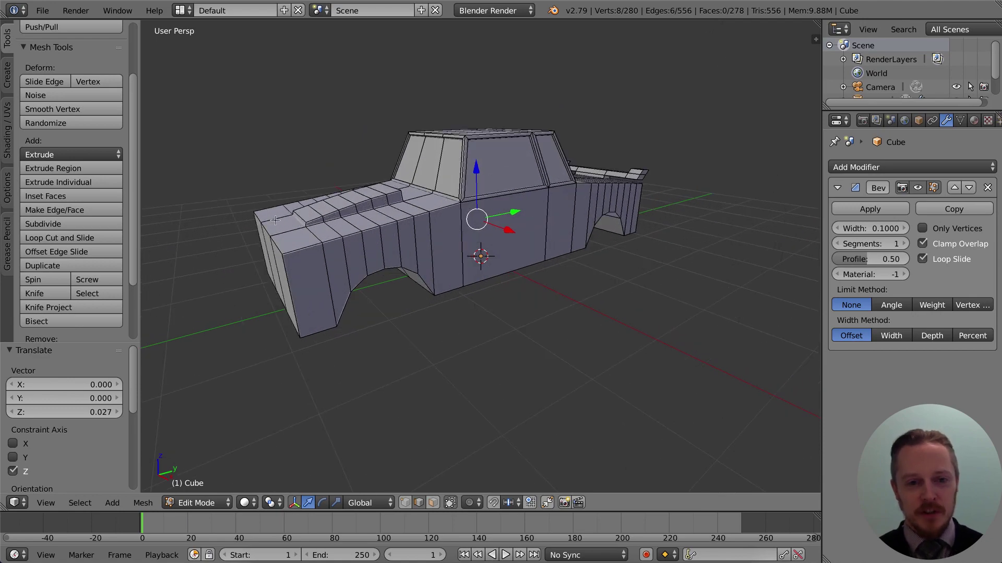
# - Add two evenly spaced horizontal loop cuts around the lower car body, leaving them unslid
pyautogui.moveTo(266, 262)
pyautogui.mouseDown(button='middle')
pyautogui.moveTo(320, 255)
pyautogui.moveTo(278, 255)
pyautogui.mouseUp(button='middle')
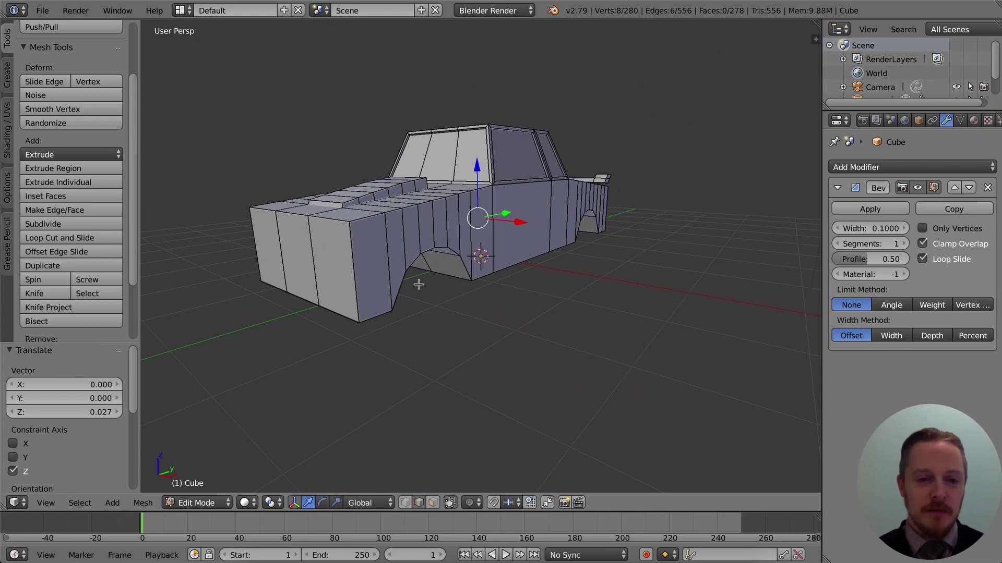
pyautogui.click(70, 239)
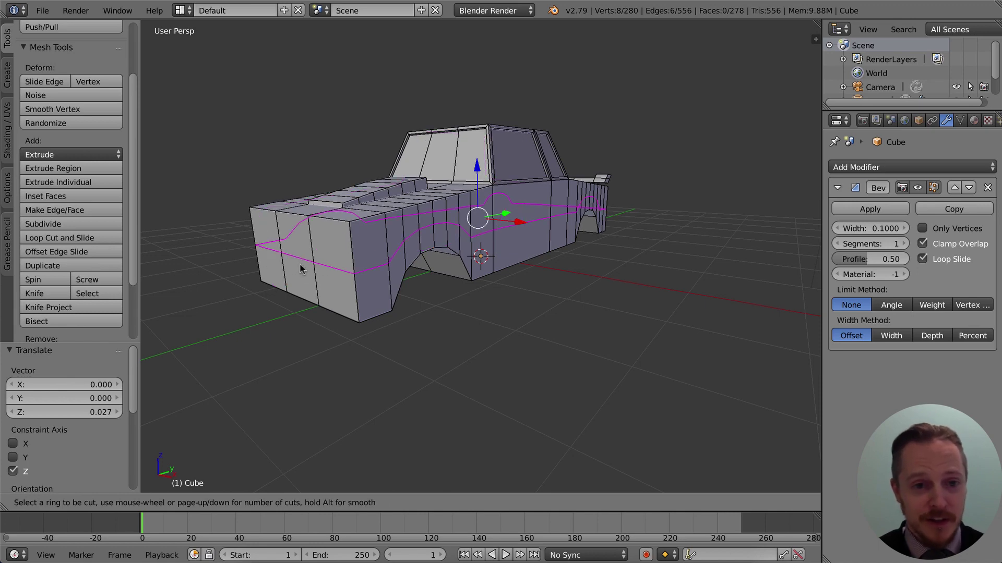
pyautogui.scroll(1, 322, 260)
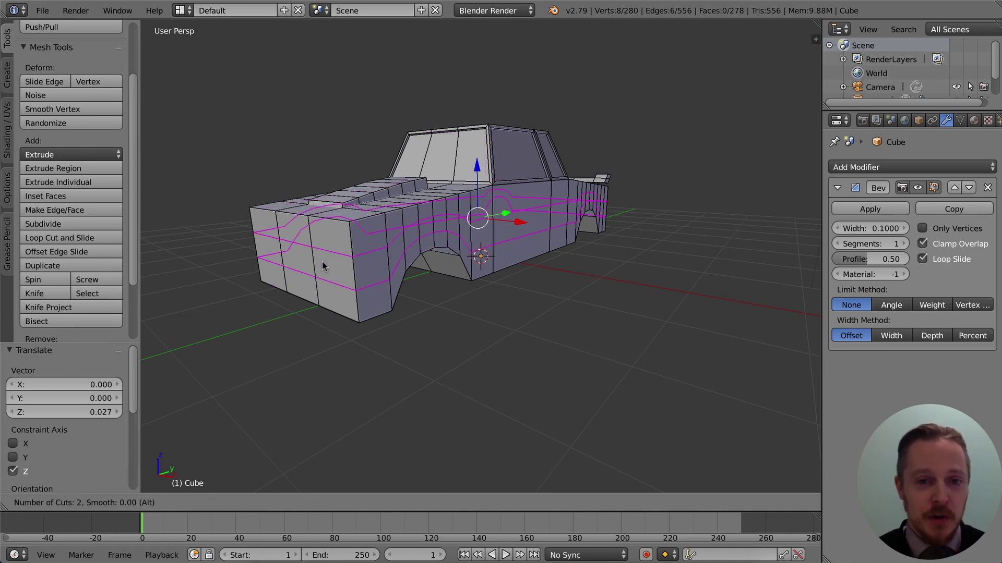
pyautogui.click(322, 261)
pyautogui.rightClick(321, 261)
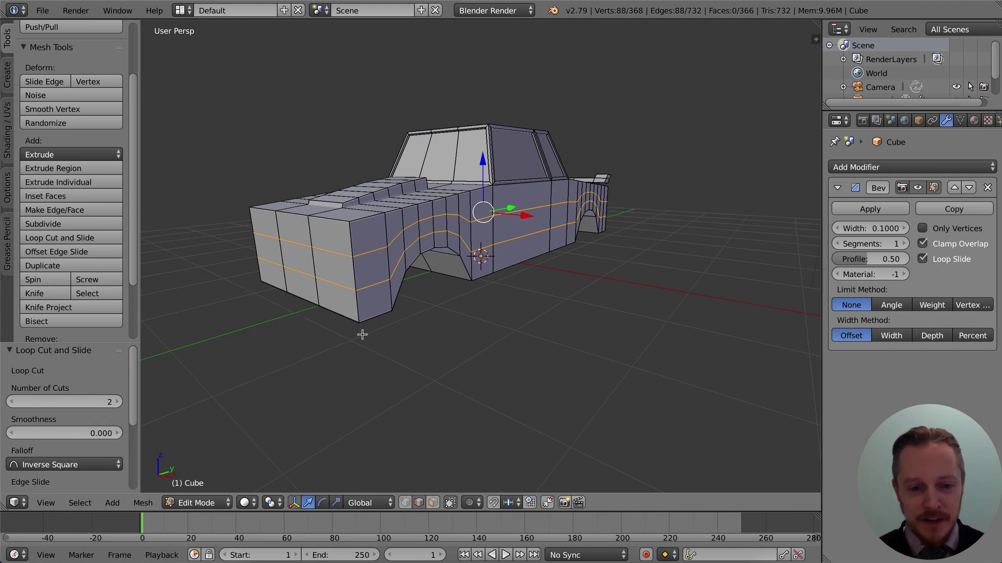
# - Move the middle row of three faces on the car's front end outward by about -0.063 along Y
pyautogui.click(432, 502)
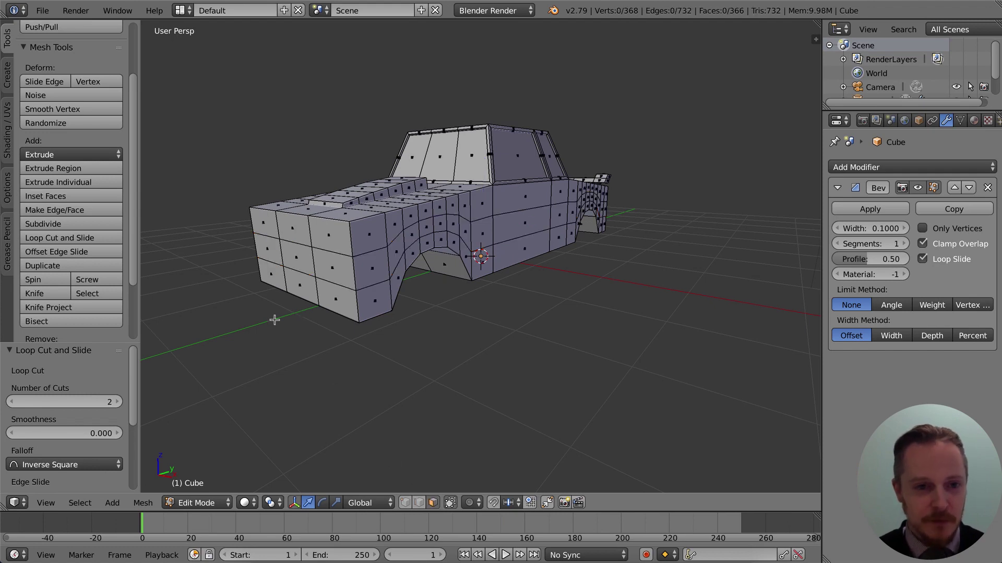
pyautogui.rightClick(274, 253)
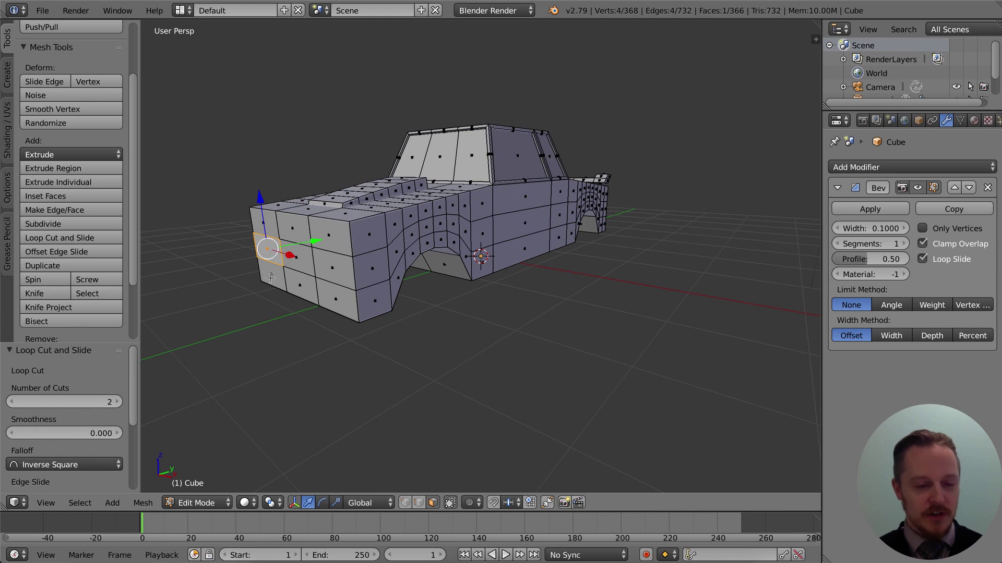
pyautogui.keyDown('shift'); pyautogui.rightClick(305, 271); pyautogui.keyUp('shift')
pyautogui.keyDown('shift'); pyautogui.rightClick(339, 270); pyautogui.keyUp('shift')
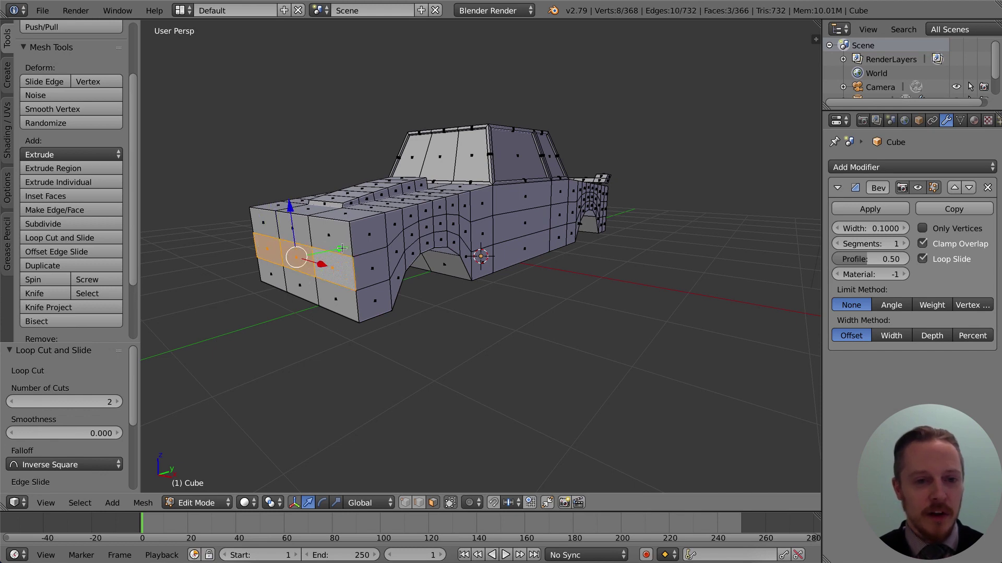
pyautogui.moveTo(341, 248); pyautogui.dragTo(337, 249)
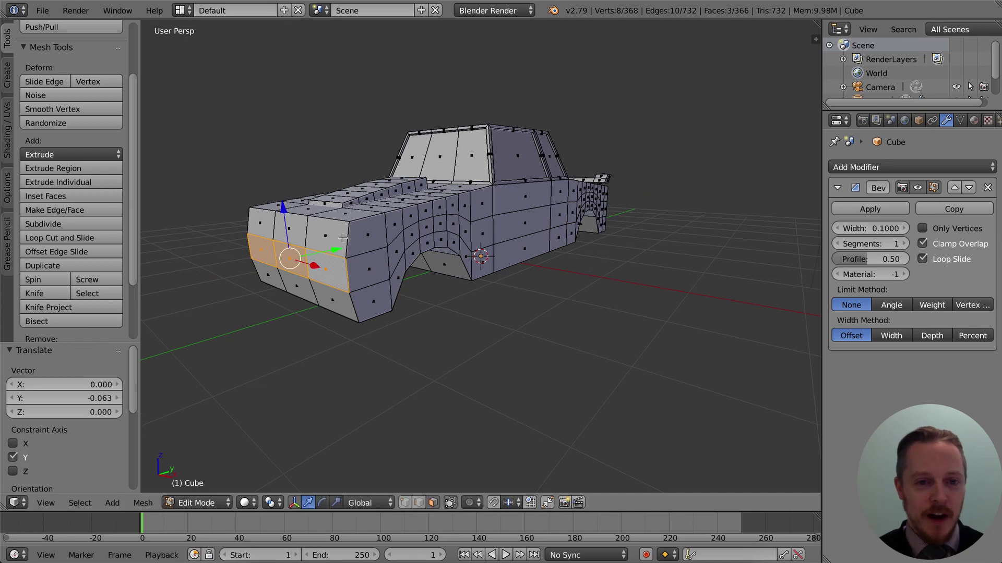
# - Move the middle row of three faces on the car's rear end outward by about 0.070 along Y
pyautogui.moveTo(600, 253); pyautogui.dragTo(514, 257, button='middle')
pyautogui.click(611, 279)
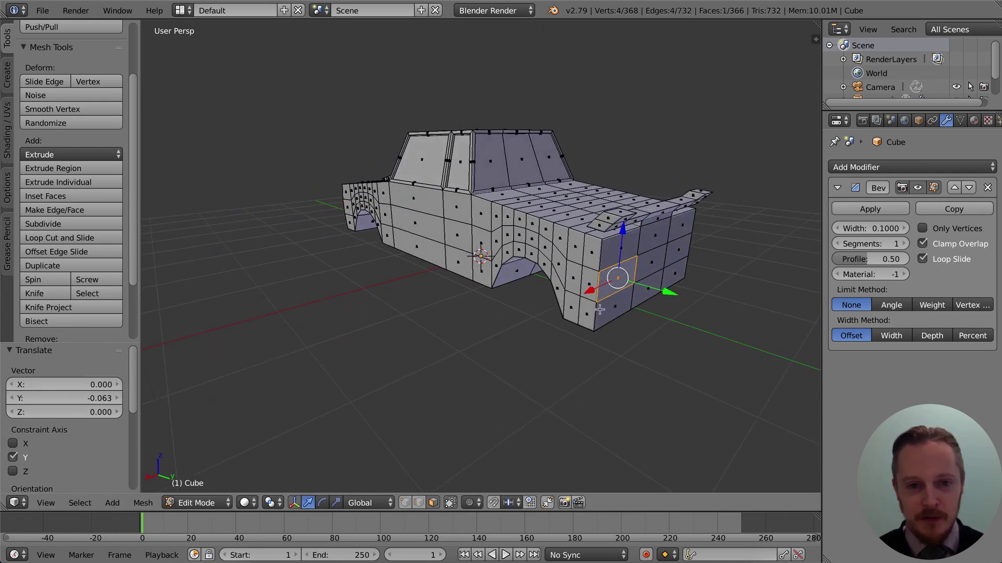
pyautogui.keyDown('shift'); pyautogui.click(661, 263); pyautogui.keyUp('shift')
pyautogui.keyDown('shift'); pyautogui.click(675, 256); pyautogui.keyUp('shift')
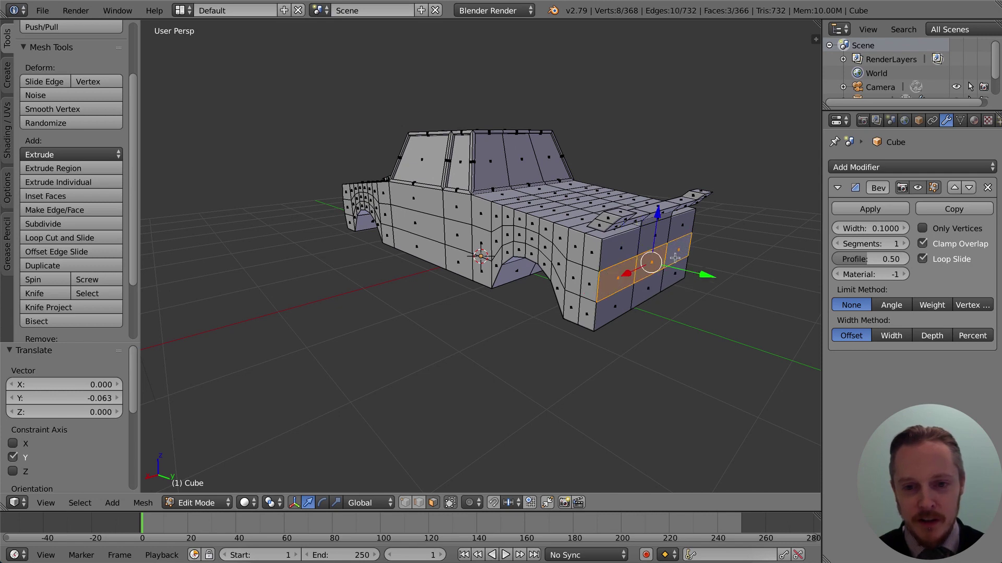
pyautogui.moveTo(707, 276); pyautogui.dragTo(712, 278)
# - Move the whole middle row of faces along the car's +X side, from rear to front, outward by about 0.049 along X
pyautogui.moveTo(712, 278); pyautogui.dragTo(700, 295, button='middle')
pyautogui.click(683, 239)
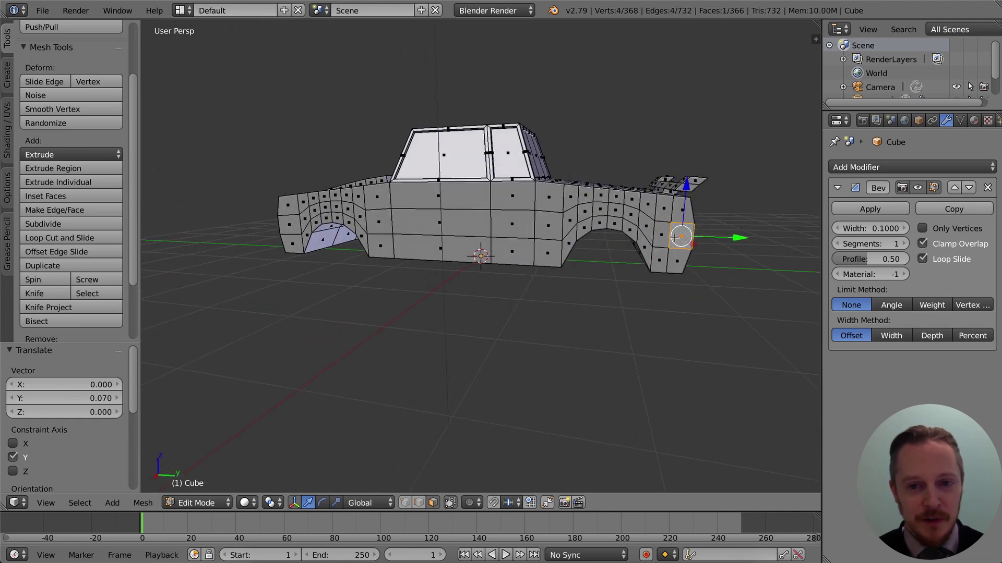
pyautogui.keyDown('shift'); pyautogui.click(668, 234); pyautogui.keyUp('shift')
pyautogui.keyDown('shift'); pyautogui.click(649, 223); pyautogui.keyUp('shift')
pyautogui.keyDown('shift'); pyautogui.click(632, 216); pyautogui.keyUp('shift')
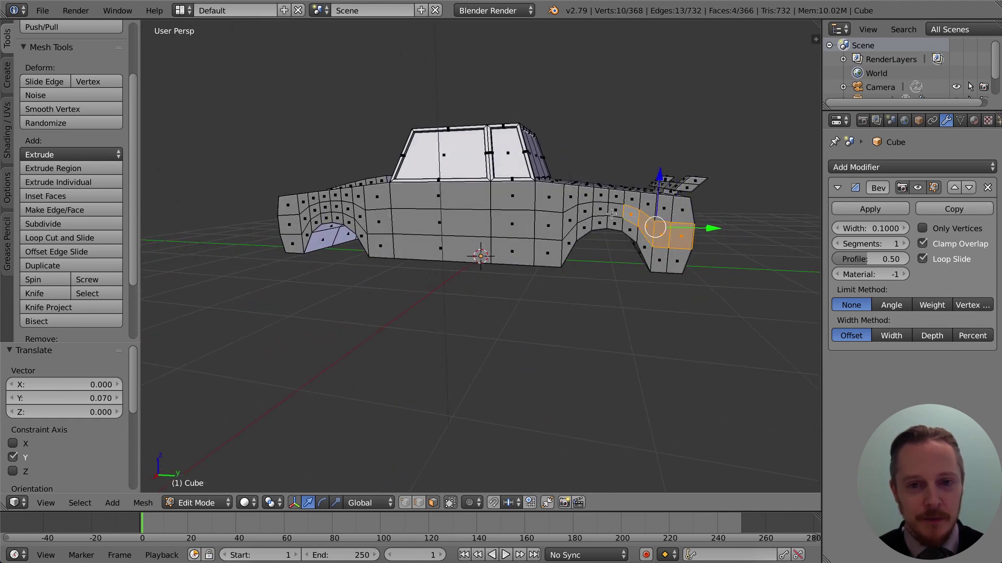
pyautogui.keyDown('shift'); pyautogui.click(614, 211); pyautogui.keyUp('shift')
pyautogui.keyDown('shift'); pyautogui.click(596, 210); pyautogui.keyUp('shift')
pyautogui.keyDown('shift'); pyautogui.click(588, 211); pyautogui.keyUp('shift')
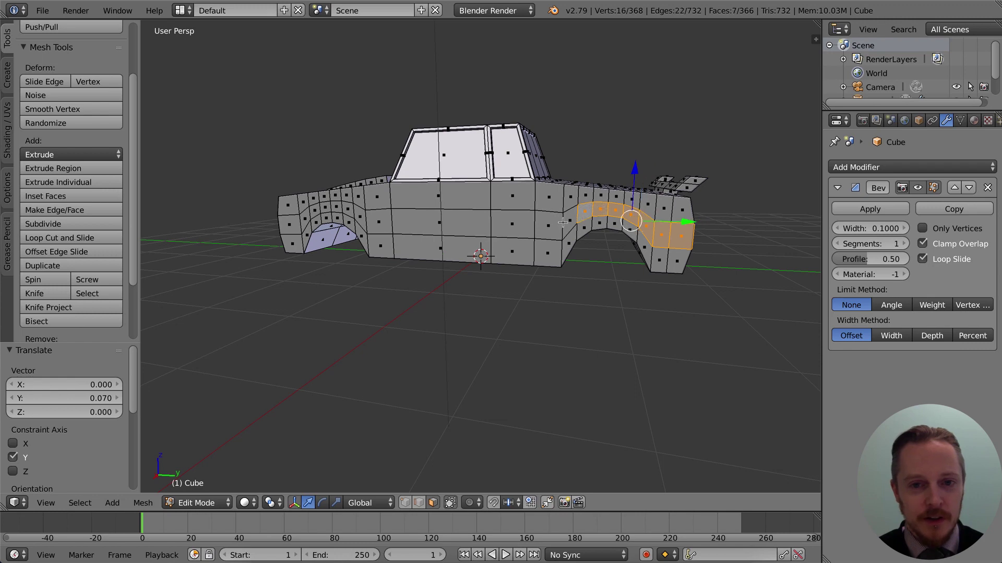
pyautogui.keyDown('shift'); pyautogui.click(574, 221); pyautogui.keyUp('shift')
pyautogui.keyDown('shift'); pyautogui.click(543, 229); pyautogui.keyUp('shift')
pyautogui.keyDown('shift'); pyautogui.click(513, 224); pyautogui.keyUp('shift')
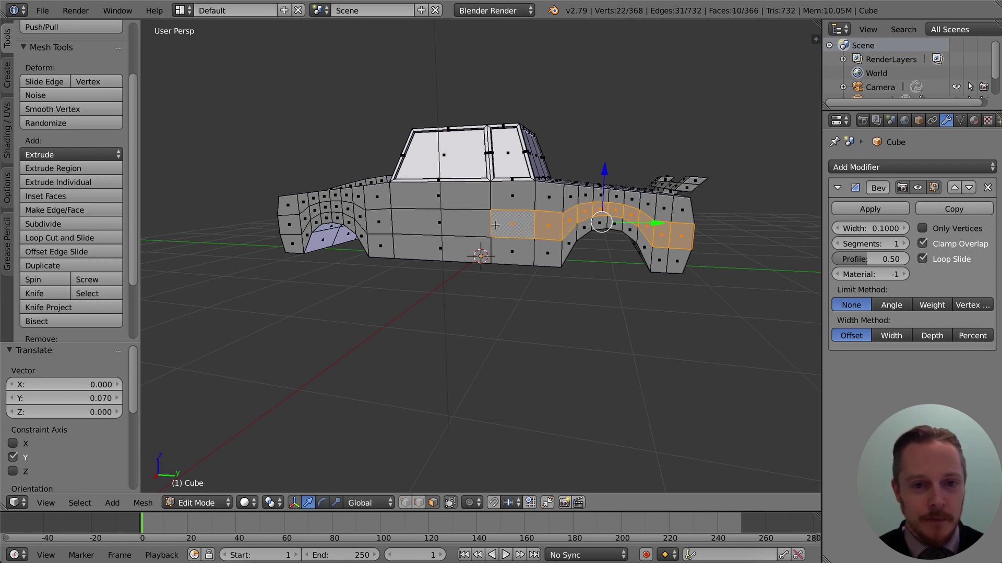
pyautogui.keyDown('shift'); pyautogui.click(404, 225); pyautogui.keyUp('shift')
pyautogui.keyDown('shift'); pyautogui.click(377, 219); pyautogui.keyUp('shift')
pyautogui.keyDown('shift'); pyautogui.click(362, 220); pyautogui.keyUp('shift')
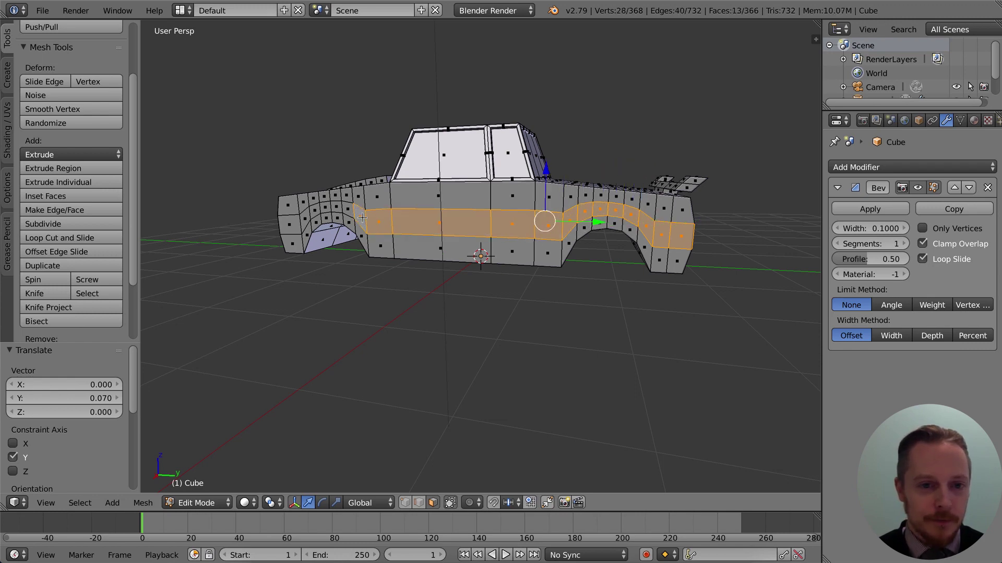
pyautogui.keyDown('shift'); pyautogui.click(345, 208); pyautogui.keyUp('shift')
pyautogui.keyDown('shift'); pyautogui.click(340, 208); pyautogui.keyUp('shift')
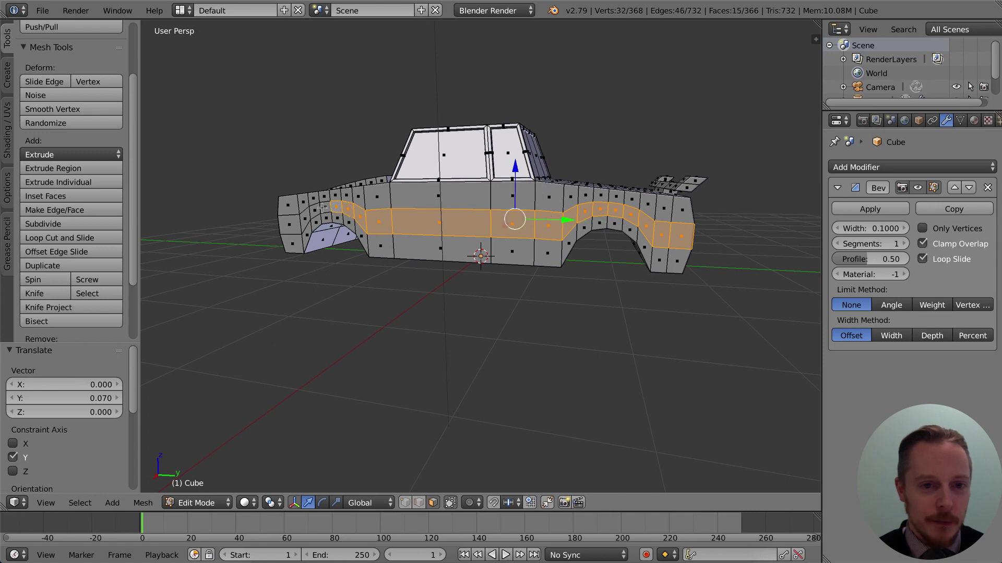
pyautogui.keyDown('shift'); pyautogui.click(323, 207); pyautogui.keyUp('shift')
pyautogui.keyDown('shift'); pyautogui.click(318, 210); pyautogui.keyUp('shift')
pyautogui.keyDown('shift'); pyautogui.click(306, 218); pyautogui.keyUp('shift')
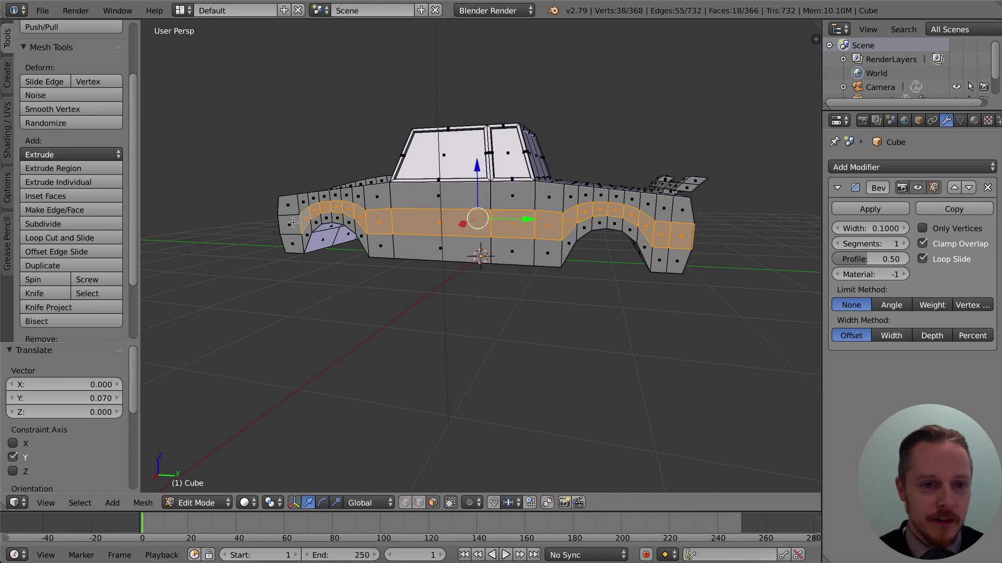
pyautogui.keyDown('shift'); pyautogui.click(289, 224); pyautogui.keyUp('shift')
pyautogui.click(566, 273)
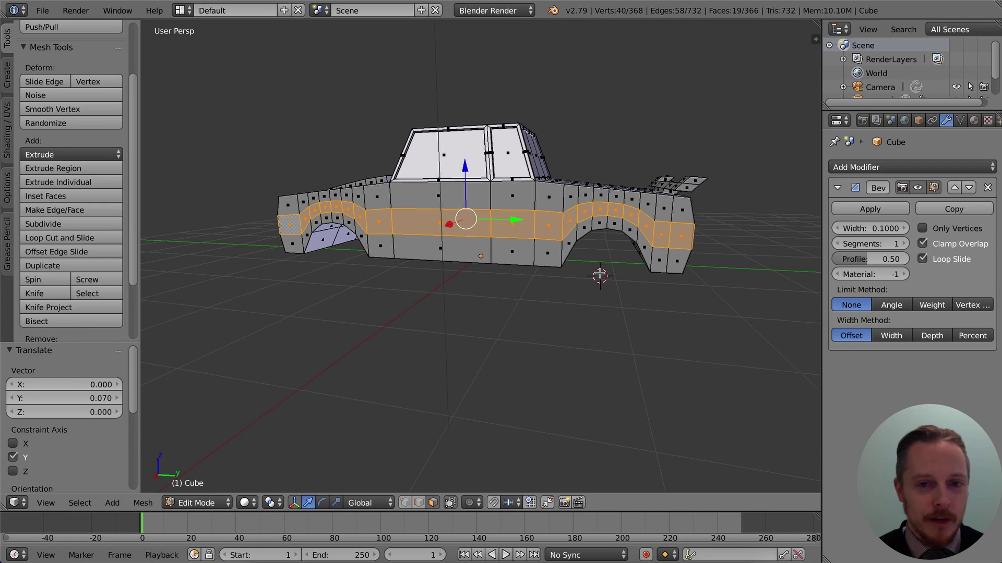
pyautogui.moveTo(599, 277); pyautogui.dragTo(575, 283, button='middle')
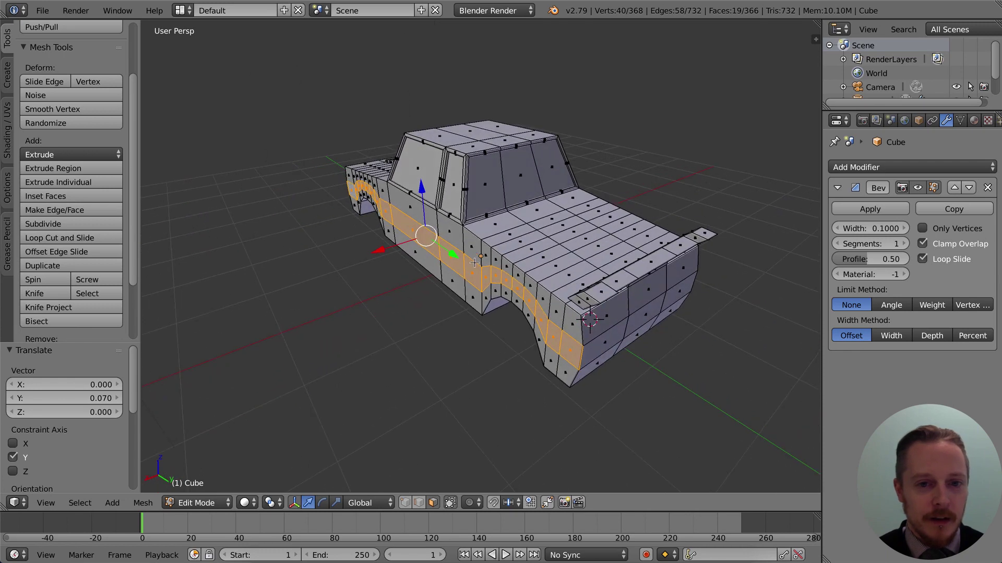
pyautogui.press('g')
pyautogui.press('x')
pyautogui.click(375, 248)
# - Move the whole middle row of faces along the car's -X side, from front to rear, outward by about -0.042 along X
pyautogui.moveTo(376, 248); pyautogui.dragTo(643, 239, button='middle')
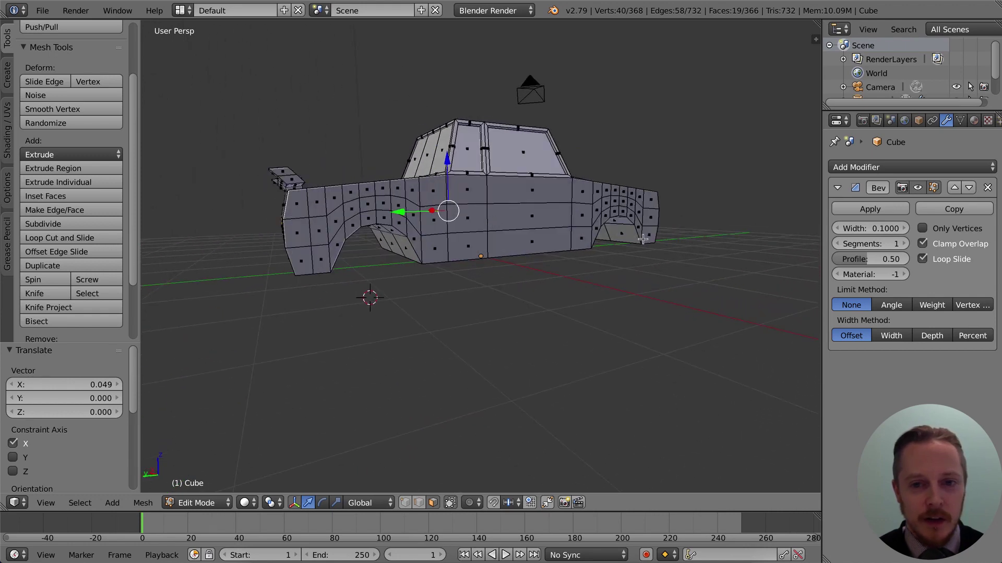
pyautogui.rightClick(641, 217)
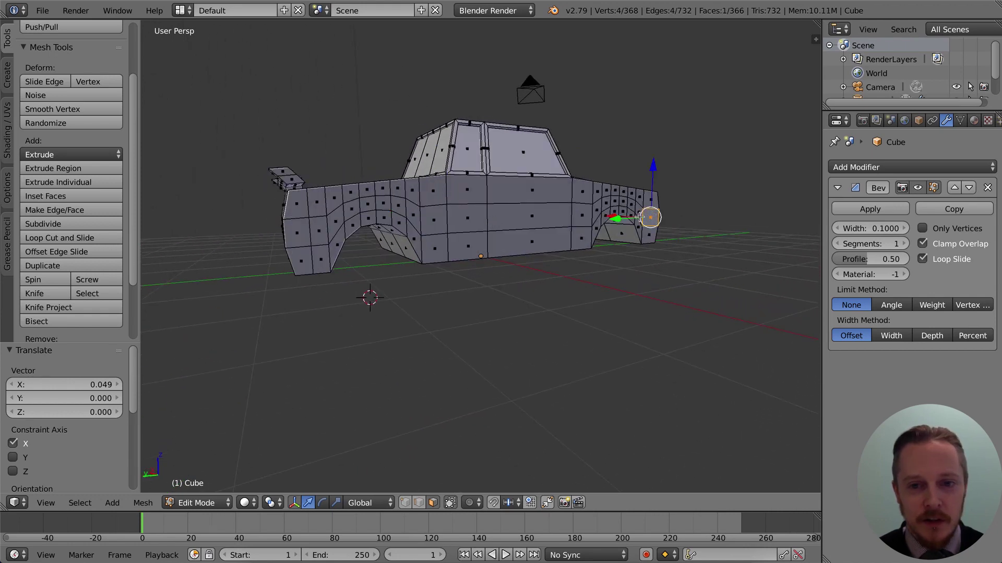
pyautogui.keyDown('shift'); pyautogui.rightClick(637, 210); pyautogui.keyUp('shift')
pyautogui.keyDown('shift'); pyautogui.rightClick(632, 204); pyautogui.keyUp('shift')
pyautogui.keyDown('shift'); pyautogui.rightClick(623, 202); pyautogui.keyUp('shift')
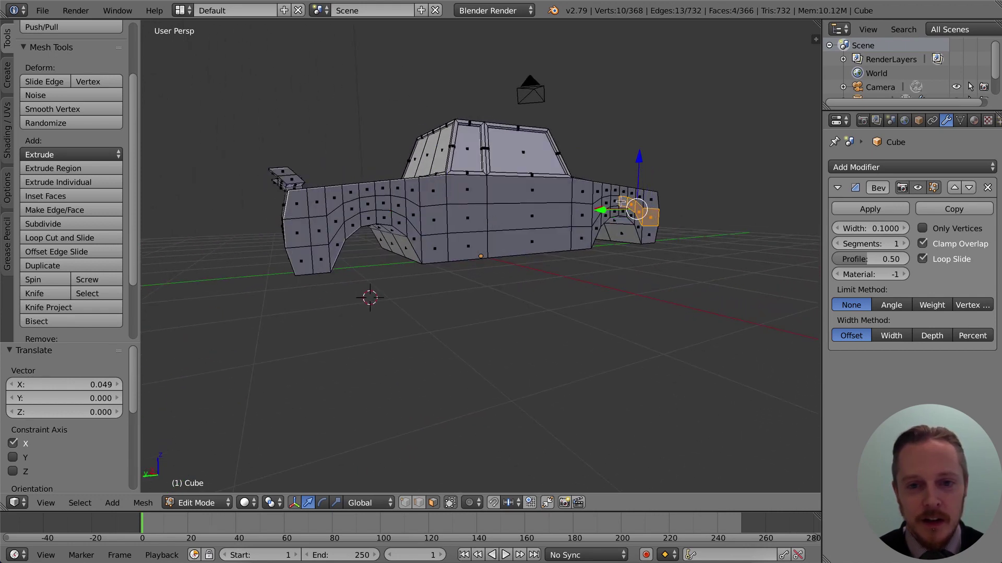
pyautogui.keyDown('shift'); pyautogui.rightClick(616, 200); pyautogui.keyUp('shift')
pyautogui.keyDown('shift'); pyautogui.rightClick(602, 204); pyautogui.keyUp('shift')
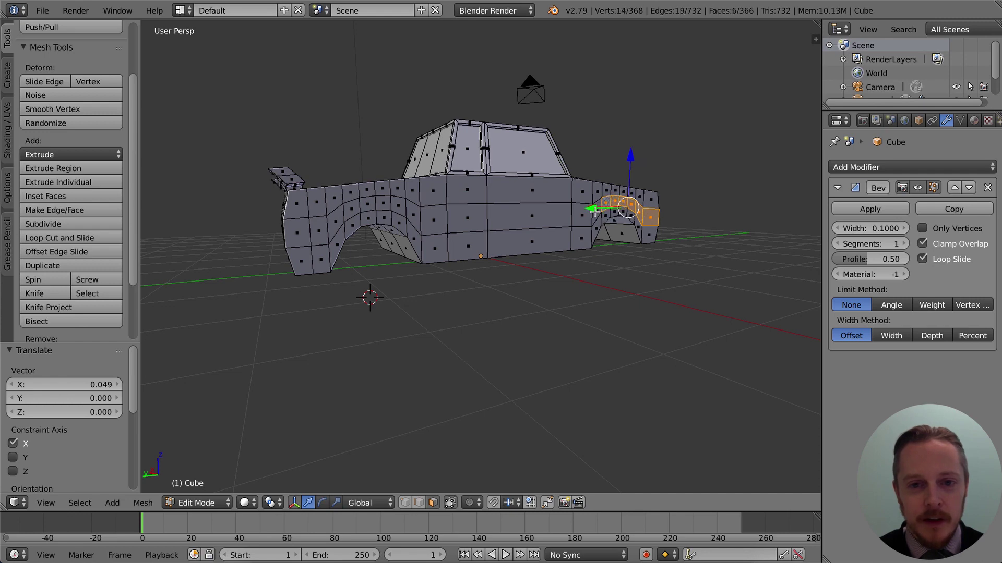
pyautogui.keyDown('shift'); pyautogui.rightClick(590, 207); pyautogui.keyUp('shift')
pyautogui.keyDown('shift'); pyautogui.rightClick(578, 211); pyautogui.keyUp('shift')
pyautogui.keyDown('shift'); pyautogui.rightClick(537, 213); pyautogui.keyUp('shift')
pyautogui.keyDown('shift'); pyautogui.rightClick(471, 214); pyautogui.keyUp('shift')
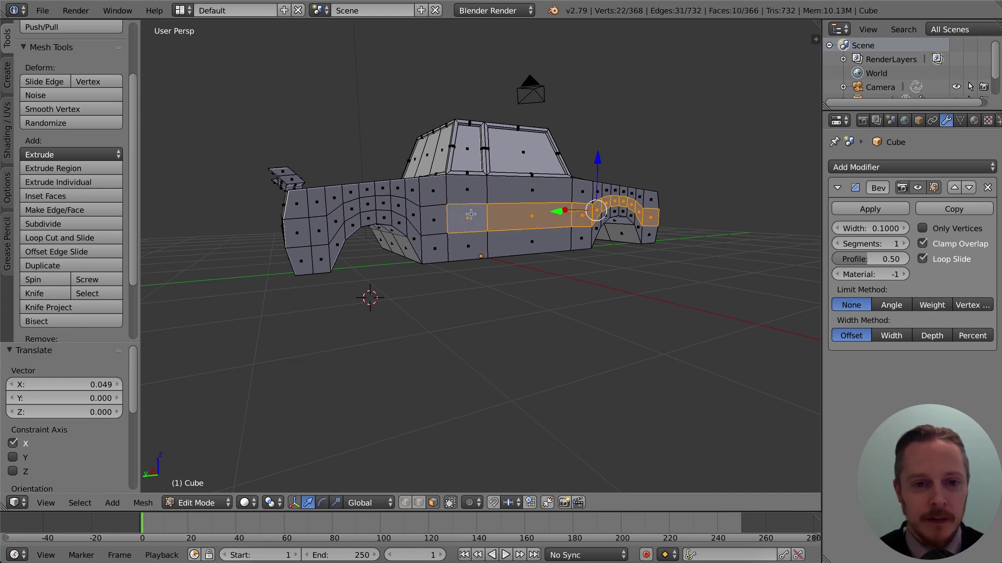
pyautogui.keyDown('shift'); pyautogui.rightClick(427, 216); pyautogui.keyUp('shift')
pyautogui.keyDown('shift'); pyautogui.rightClick(415, 213); pyautogui.keyUp('shift')
pyautogui.keyDown('shift'); pyautogui.rightClick(399, 206); pyautogui.keyUp('shift')
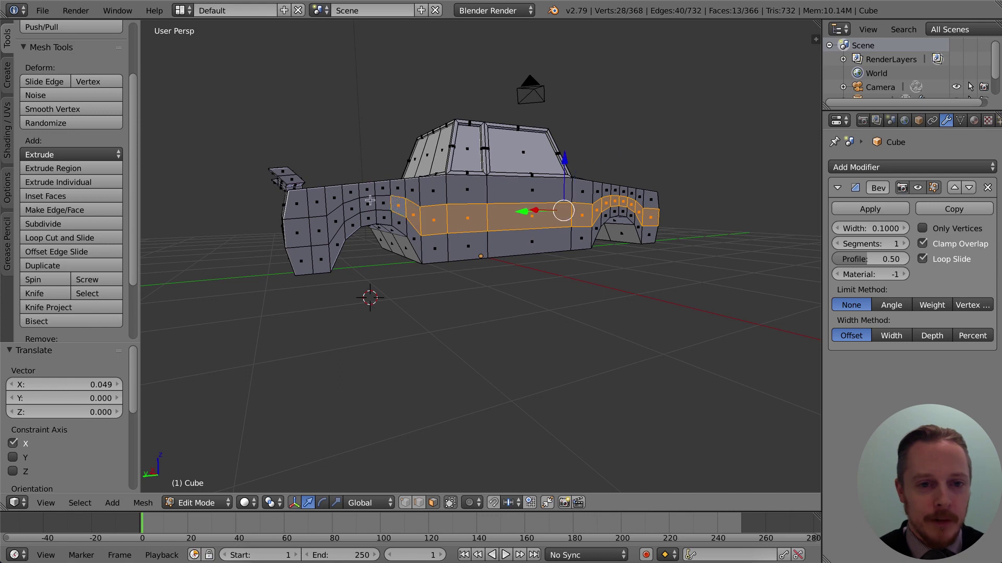
pyautogui.keyDown('shift'); pyautogui.rightClick(382, 201); pyautogui.keyUp('shift')
pyautogui.keyDown('shift'); pyautogui.rightClick(367, 202); pyautogui.keyUp('shift')
pyautogui.keyDown('shift'); pyautogui.rightClick(349, 208); pyautogui.keyUp('shift')
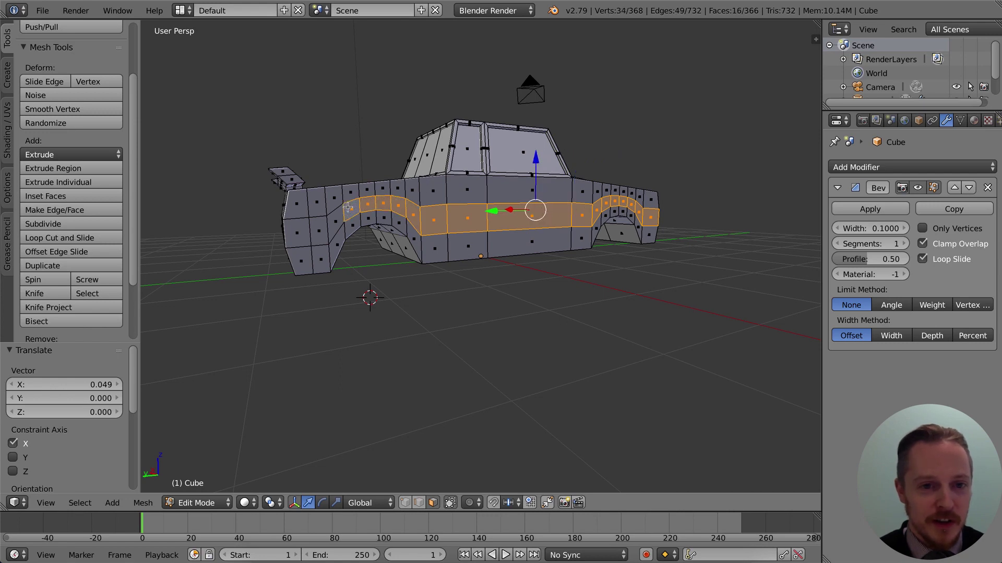
pyautogui.keyDown('shift'); pyautogui.rightClick(337, 215); pyautogui.keyUp('shift')
pyautogui.keyDown('shift'); pyautogui.rightClick(316, 228); pyautogui.keyUp('shift')
pyautogui.keyDown('shift'); pyautogui.rightClick(305, 228); pyautogui.keyUp('shift')
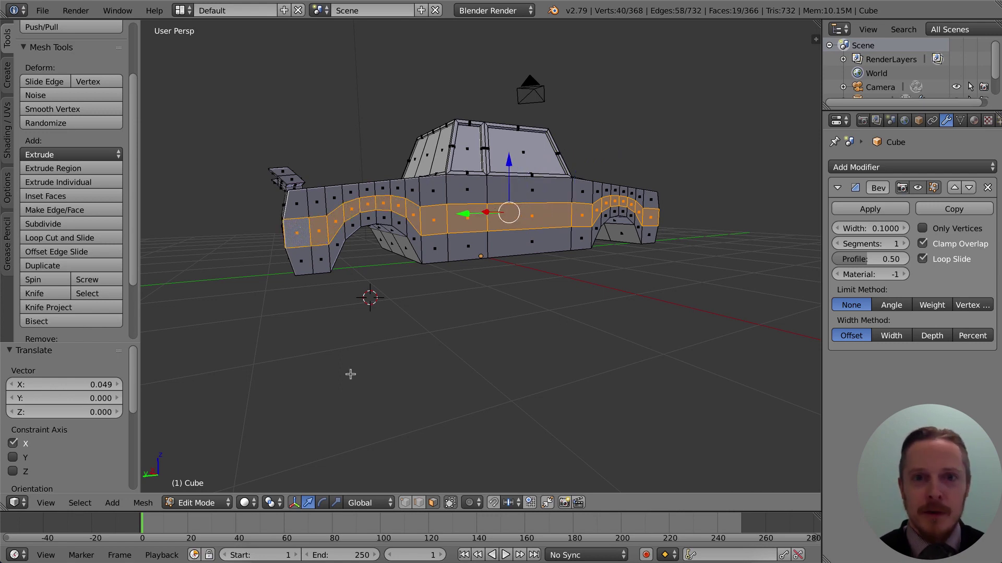
pyautogui.moveTo(394, 275); pyautogui.dragTo(418, 281, button='middle')
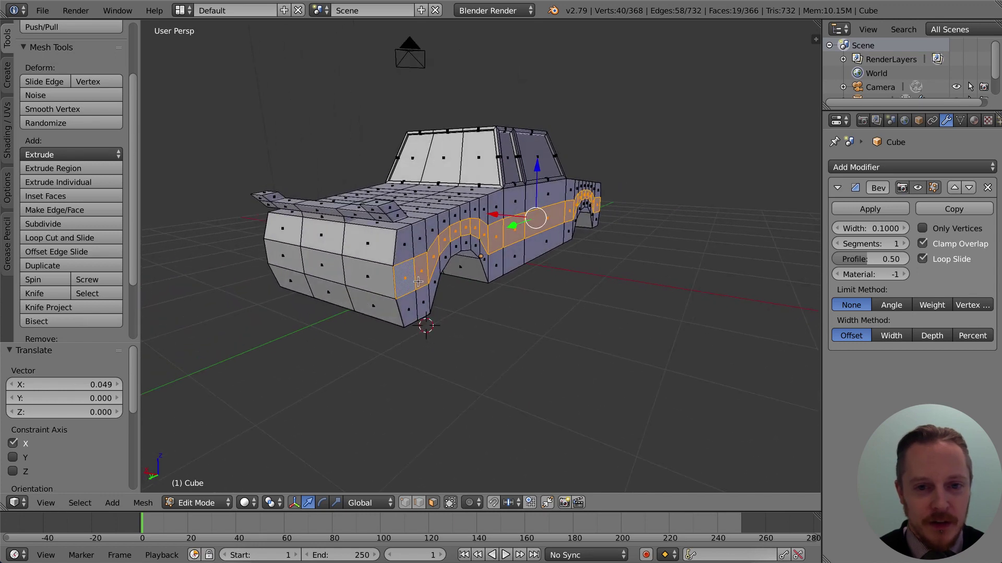
pyautogui.moveTo(494, 214); pyautogui.dragTo(488, 216)
# - Move the three bottom edges of the car's front end forward by about -0.118 along Y
pyautogui.moveTo(488, 216); pyautogui.dragTo(617, 265, button='middle')
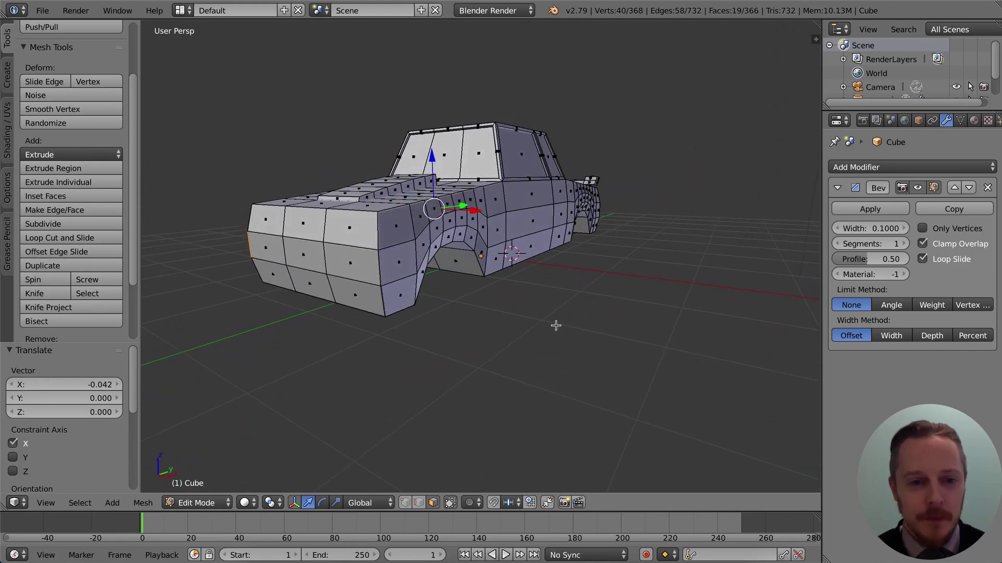
pyautogui.scroll(2, 427, 309)
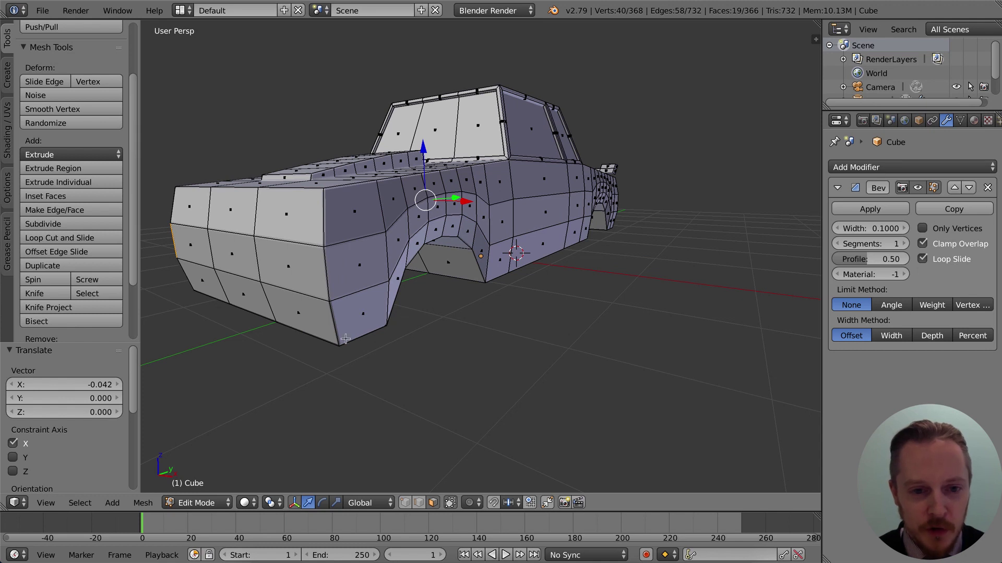
pyautogui.click(418, 502)
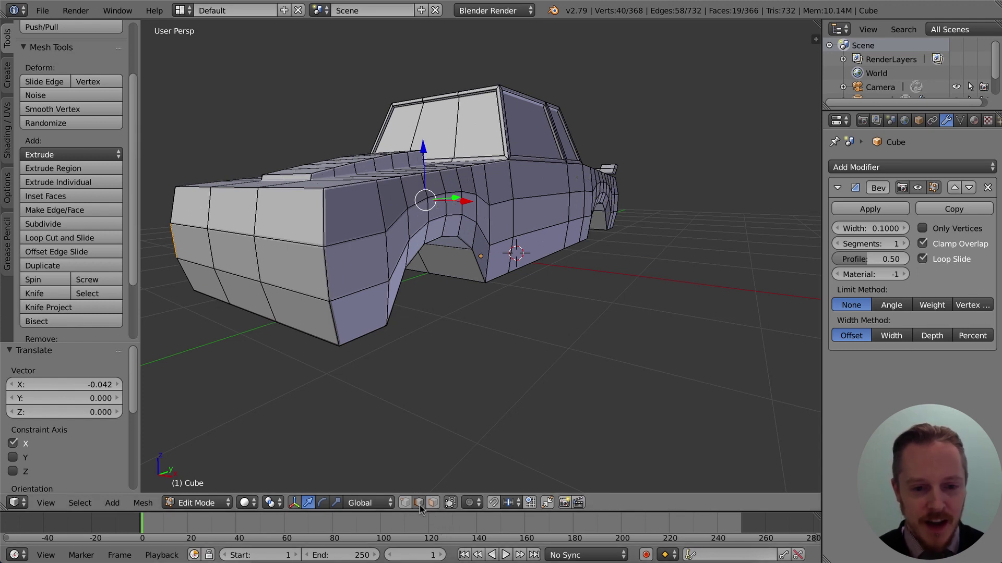
pyautogui.rightClick(217, 299)
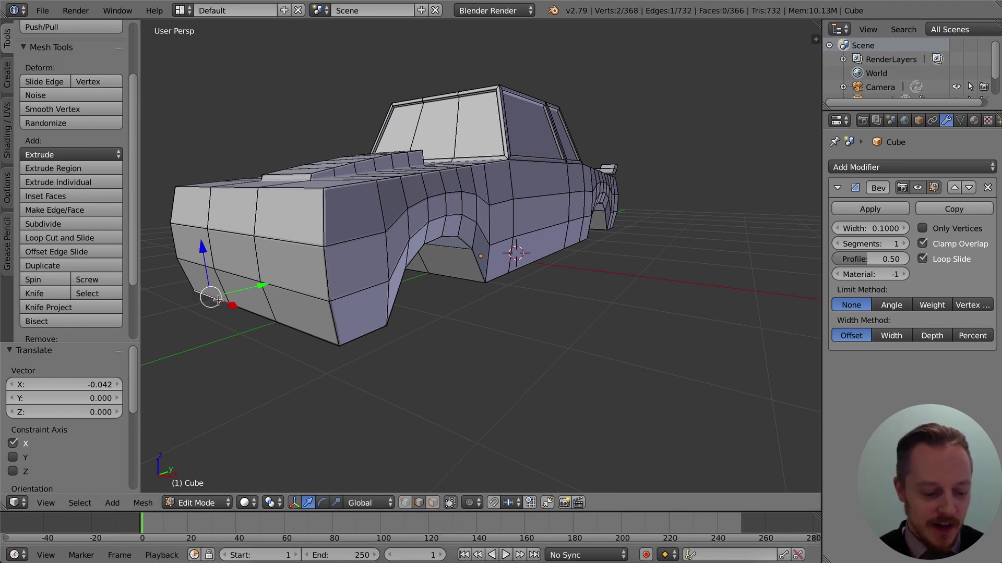
pyautogui.keyDown('shift'); pyautogui.rightClick(263, 319); pyautogui.keyUp('shift')
pyautogui.keyDown('shift'); pyautogui.rightClick(304, 332); pyautogui.keyUp('shift')
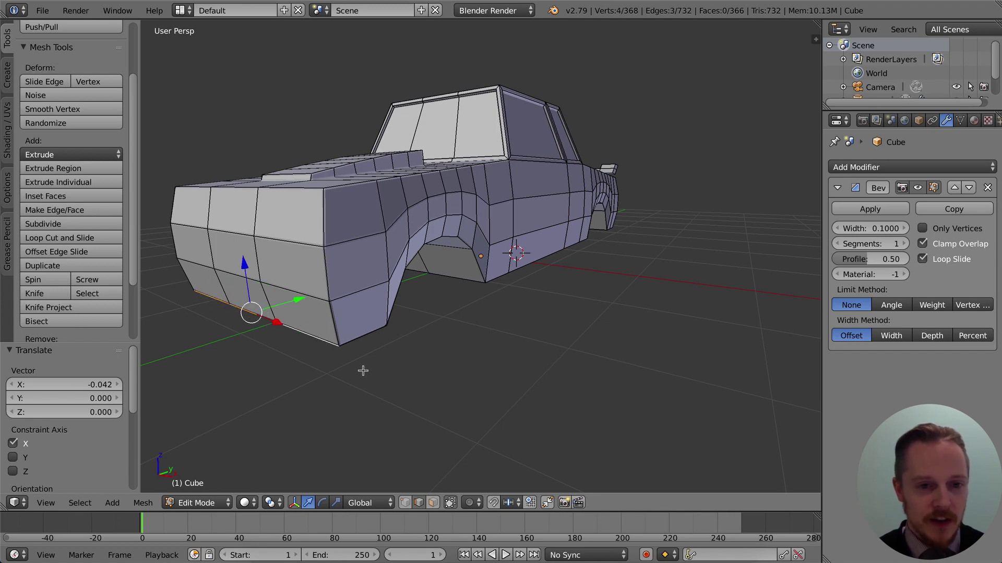
pyautogui.press('g')
pyautogui.press('y')
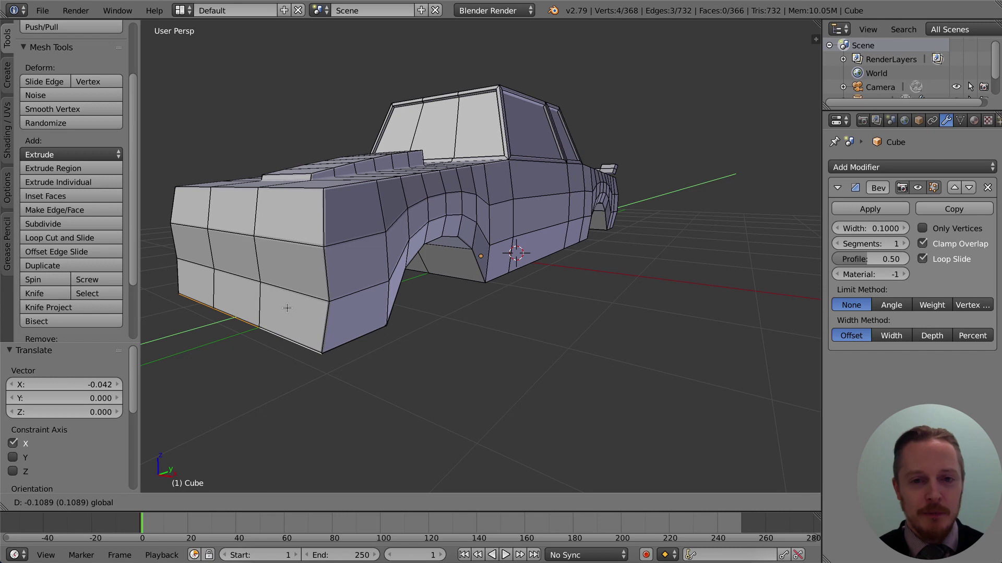
pyautogui.click(288, 308)
pyautogui.scroll(-2, 363, 307)
pyautogui.moveTo(353, 281); pyautogui.dragTo(332, 280, button='middle')
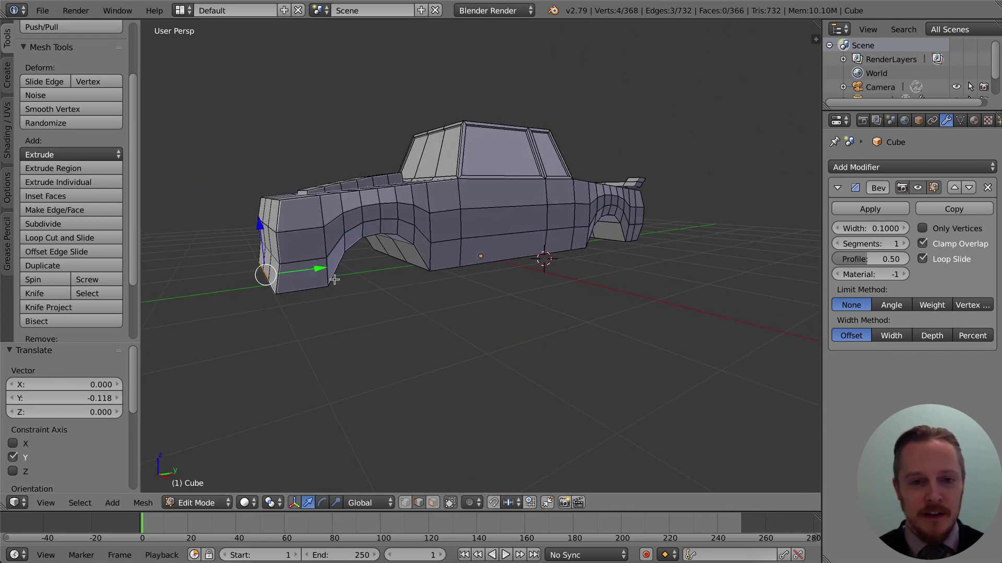
# - Move the bottom edges of the car's +X side, from front to rear including both wheel arches, outward by about 0.119 along X
pyautogui.rightClick(312, 287)
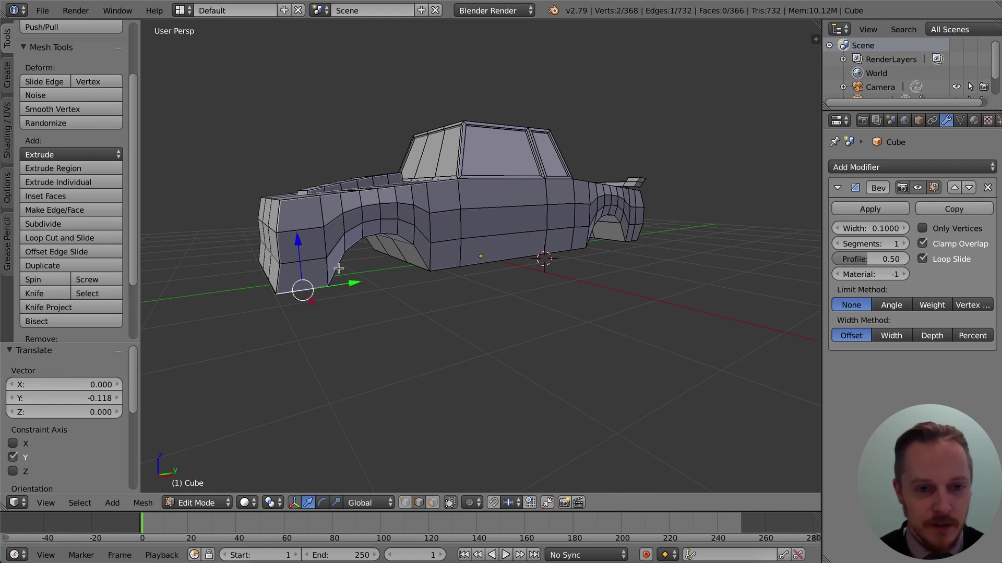
pyautogui.keyDown('shift'); pyautogui.rightClick(339, 263); pyautogui.keyUp('shift')
pyautogui.keyDown('shift'); pyautogui.rightClick(355, 243); pyautogui.keyUp('shift')
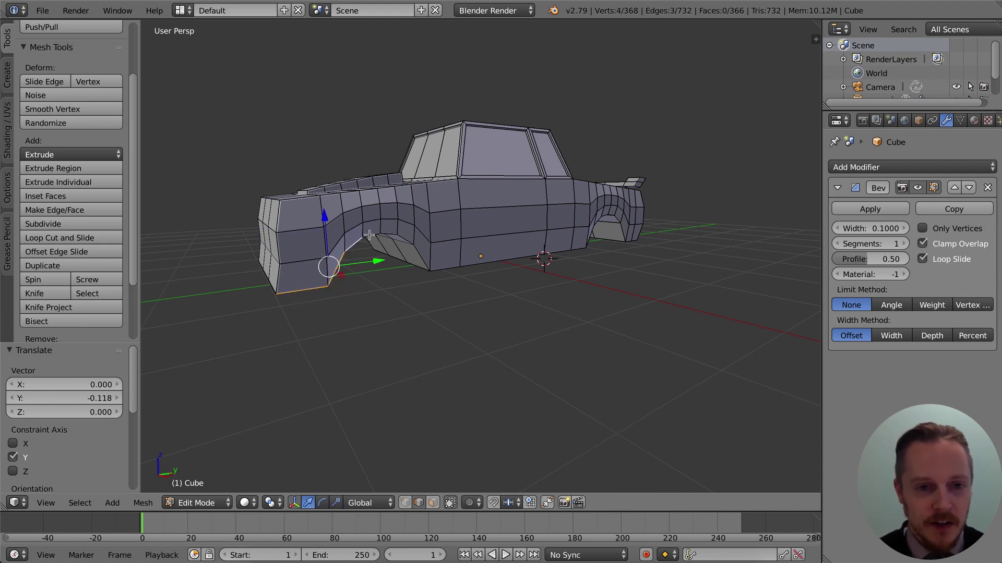
pyautogui.keyDown('shift'); pyautogui.rightClick(370, 235); pyautogui.keyUp('shift')
pyautogui.keyDown('shift'); pyautogui.rightClick(392, 235); pyautogui.keyUp('shift')
pyautogui.keyDown('shift'); pyautogui.rightClick(408, 242); pyautogui.keyUp('shift')
pyautogui.keyDown('shift'); pyautogui.rightClick(422, 259); pyautogui.keyUp('shift')
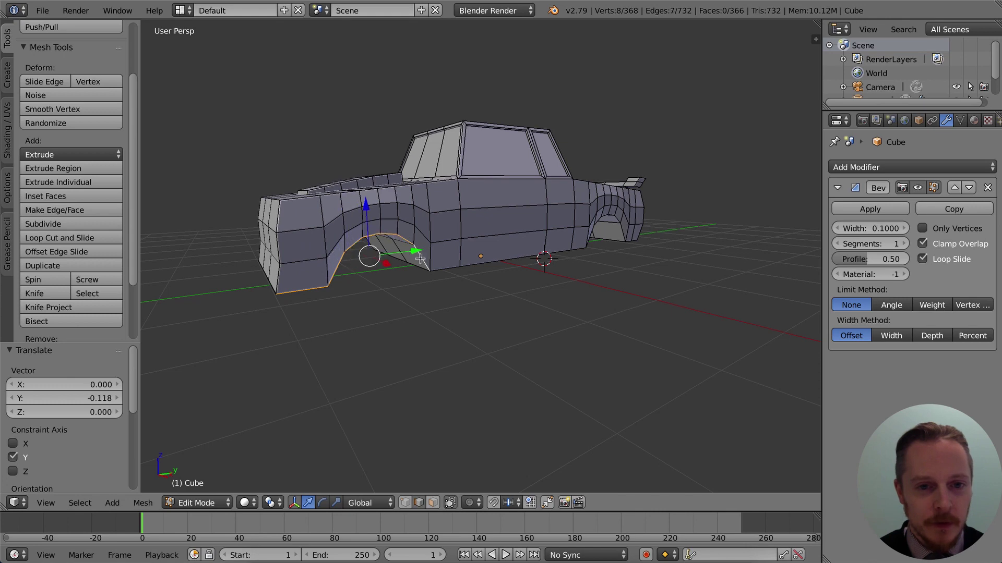
pyautogui.keyDown('shift'); pyautogui.rightClick(456, 267); pyautogui.keyUp('shift')
pyautogui.keyDown('shift'); pyautogui.rightClick(517, 258); pyautogui.keyUp('shift')
pyautogui.keyDown('shift'); pyautogui.rightClick(569, 251); pyautogui.keyUp('shift')
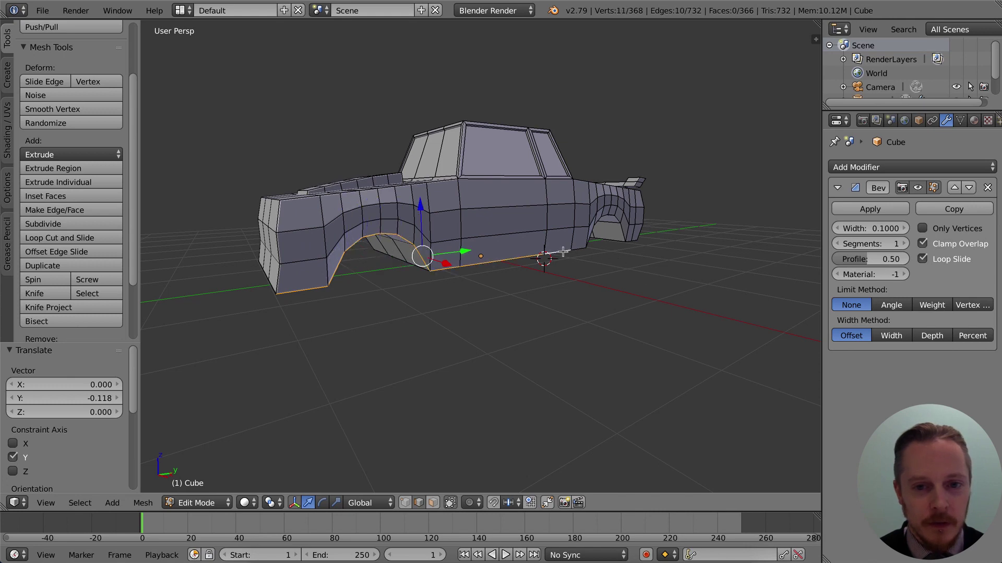
pyautogui.keyDown('shift'); pyautogui.rightClick(579, 248); pyautogui.keyUp('shift')
pyautogui.keyDown('shift'); pyautogui.rightClick(593, 232); pyautogui.keyUp('shift')
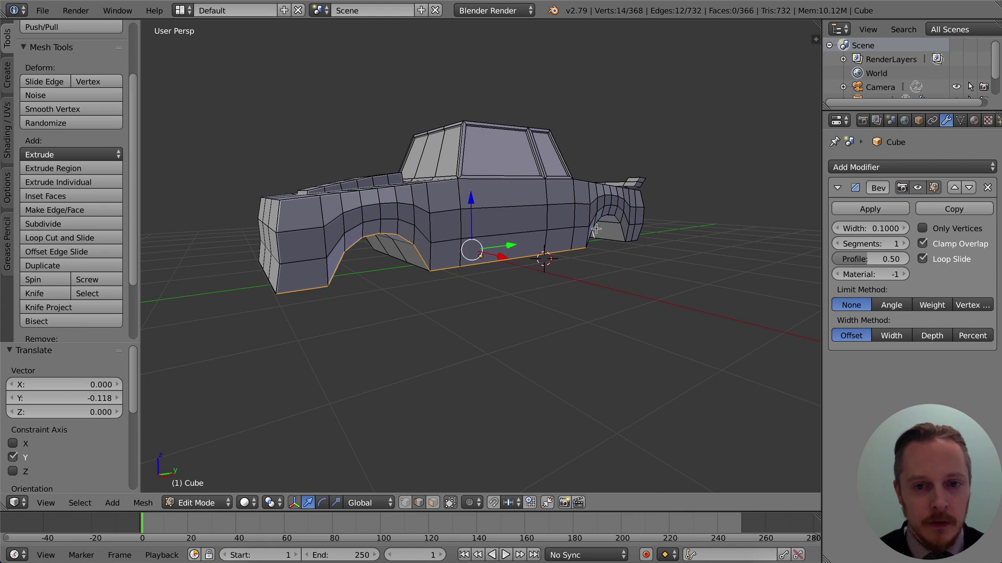
pyautogui.scroll(3, 603, 251)
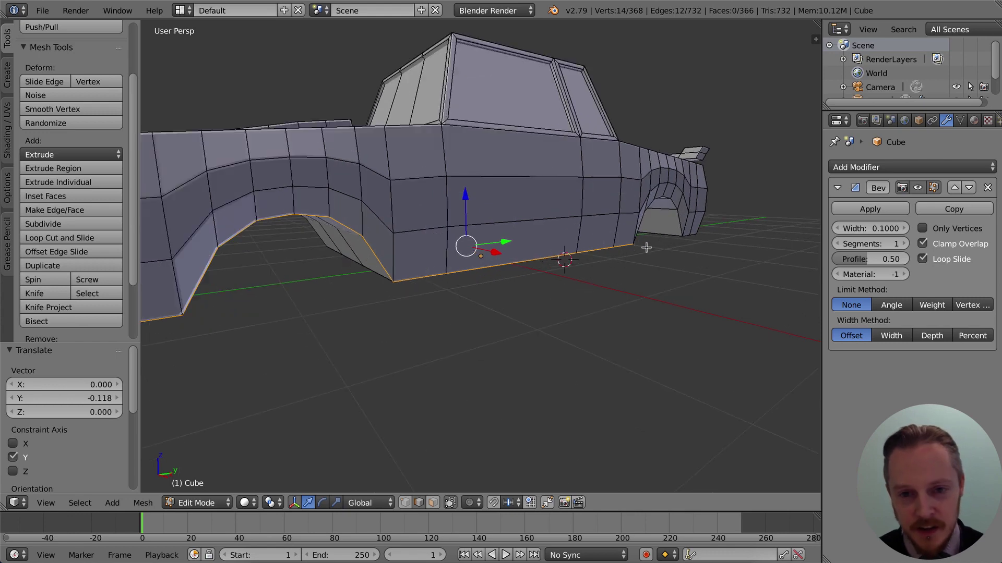
pyautogui.scroll(-1, 638, 250)
pyautogui.moveTo(639, 250); pyautogui.dragTo(662, 244, button='middle')
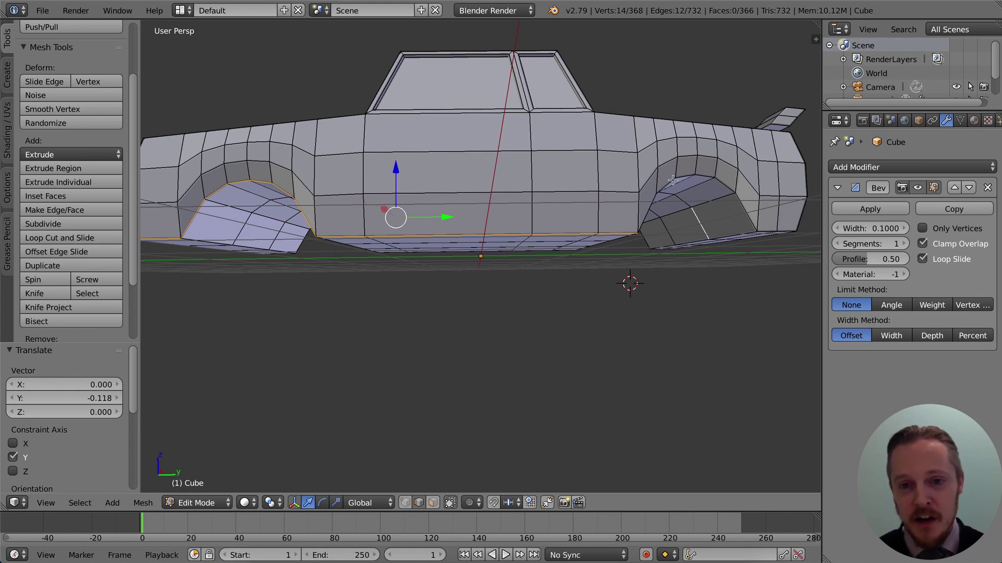
pyautogui.keyDown('shift'); pyautogui.rightClick(720, 280); pyautogui.keyUp('shift')
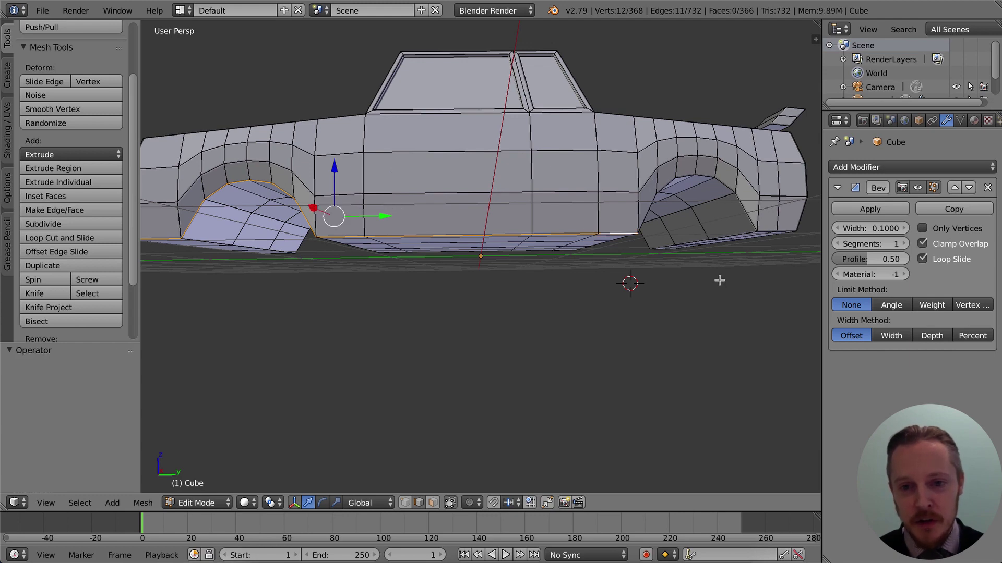
pyautogui.moveTo(676, 292); pyautogui.dragTo(649, 291, button='middle')
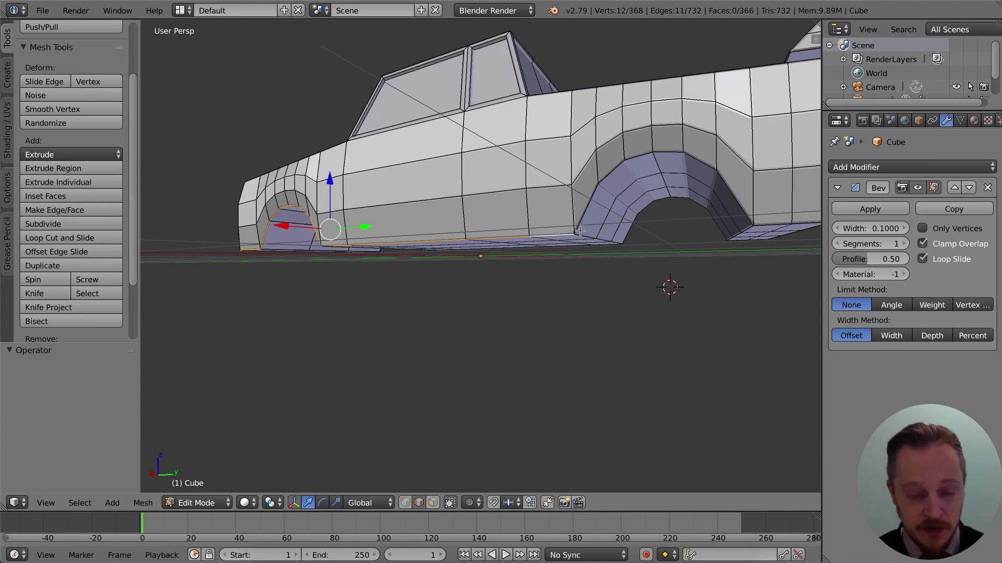
pyautogui.keyDown('shift'); pyautogui.rightClick(608, 174); pyautogui.keyUp('shift')
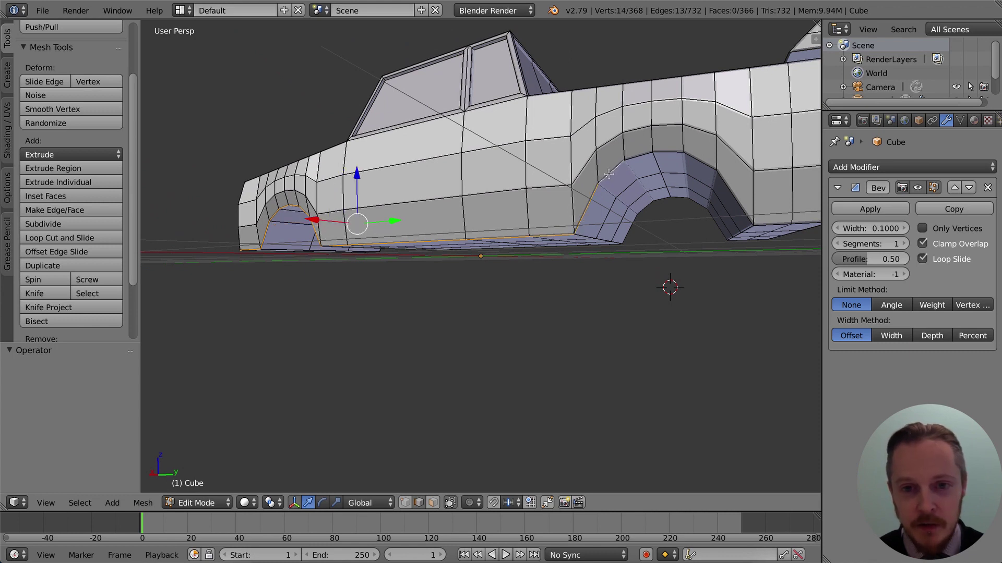
pyautogui.keyDown('shift'); pyautogui.rightClick(639, 154); pyautogui.keyUp('shift')
pyautogui.keyDown('shift'); pyautogui.rightClick(671, 152); pyautogui.keyUp('shift')
pyautogui.keyDown('shift'); pyautogui.rightClick(700, 166); pyautogui.keyUp('shift')
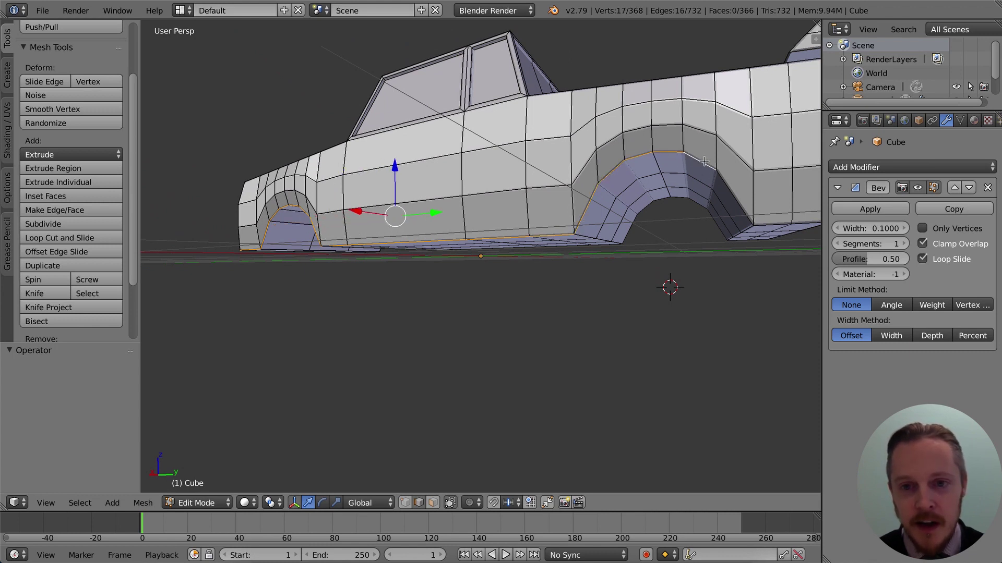
pyautogui.keyDown('shift'); pyautogui.rightClick(727, 185); pyautogui.keyUp('shift')
pyautogui.scroll(-2, 759, 227)
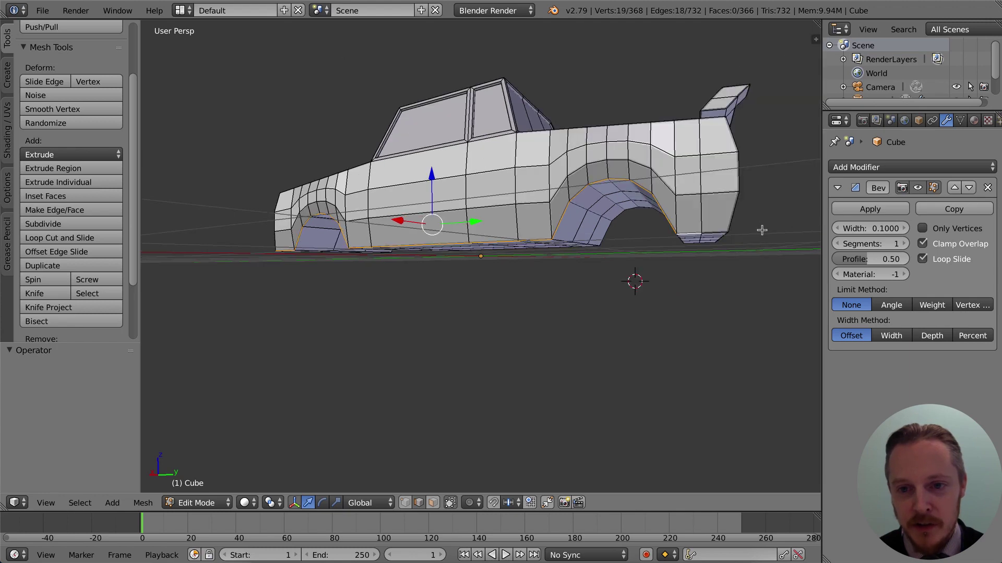
pyautogui.keyDown('shift'); pyautogui.rightClick(718, 232); pyautogui.keyUp('shift')
pyautogui.moveTo(655, 277); pyautogui.dragTo(628, 286, button='middle')
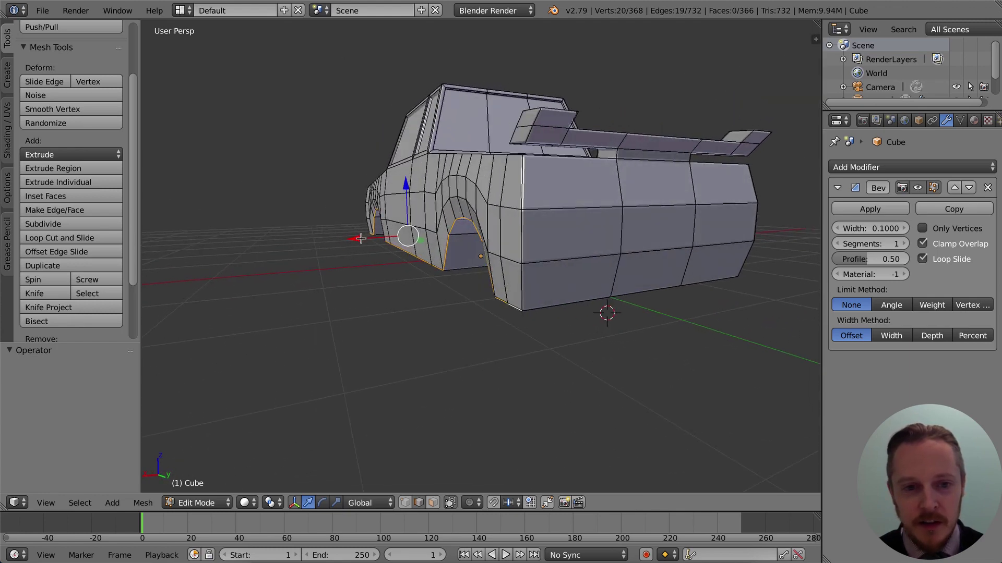
pyautogui.moveTo(360, 238); pyautogui.dragTo(351, 240)
# - Move the bottom edges of the car's -X side, including both wheel arches, outward by about -0.142 along X and back by about 0.019
pyautogui.moveTo(617, 298); pyautogui.dragTo(552, 300, button='middle')
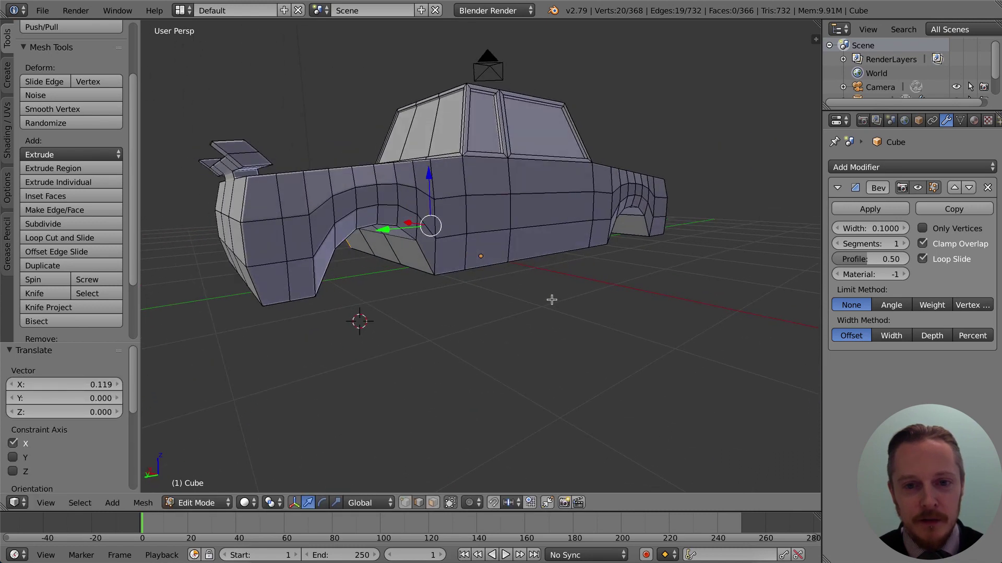
pyautogui.rightClick(274, 302)
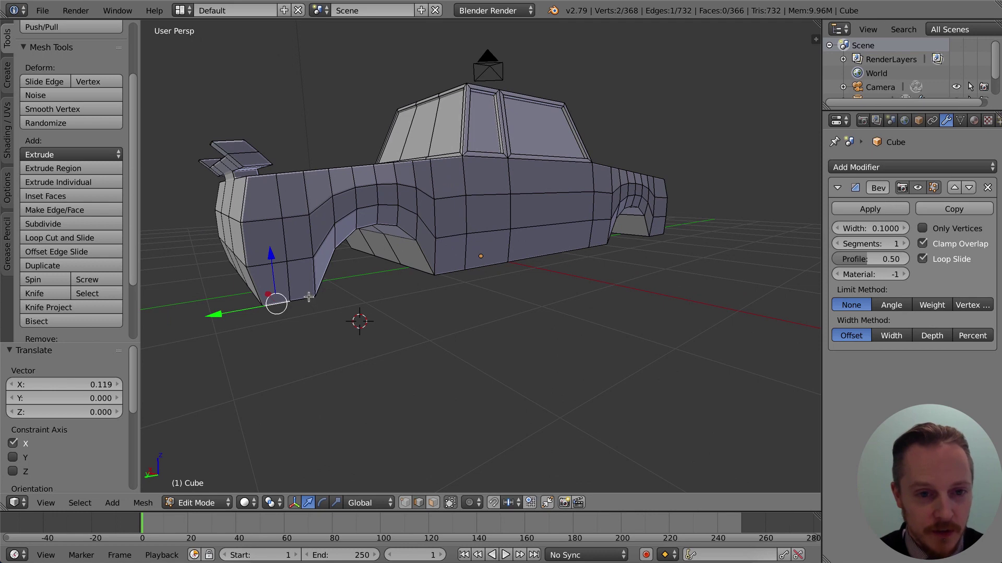
pyautogui.keyDown('shift'); pyautogui.rightClick(310, 298); pyautogui.keyUp('shift')
pyautogui.keyDown('shift'); pyautogui.rightClick(324, 280); pyautogui.keyUp('shift')
pyautogui.keyDown('shift'); pyautogui.rightClick(343, 243); pyautogui.keyUp('shift')
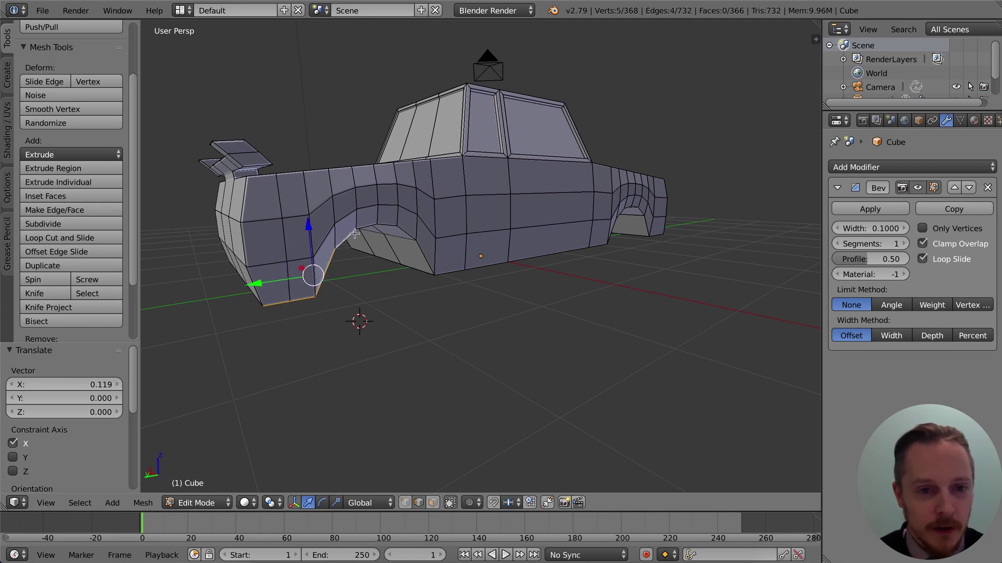
pyautogui.keyDown('shift'); pyautogui.rightClick(366, 228); pyautogui.keyUp('shift')
pyautogui.keyDown('shift'); pyautogui.rightClick(387, 225); pyautogui.keyUp('shift')
pyautogui.keyDown('shift'); pyautogui.rightClick(410, 236); pyautogui.keyUp('shift')
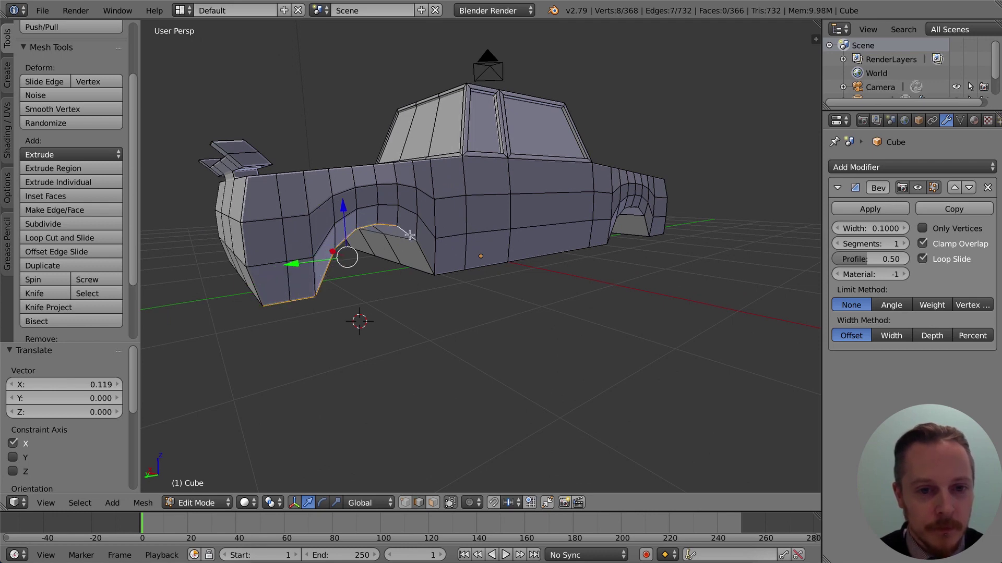
pyautogui.keyDown('shift'); pyautogui.rightClick(434, 267); pyautogui.keyUp('shift')
pyautogui.keyDown('shift'); pyautogui.rightClick(448, 269); pyautogui.keyUp('shift')
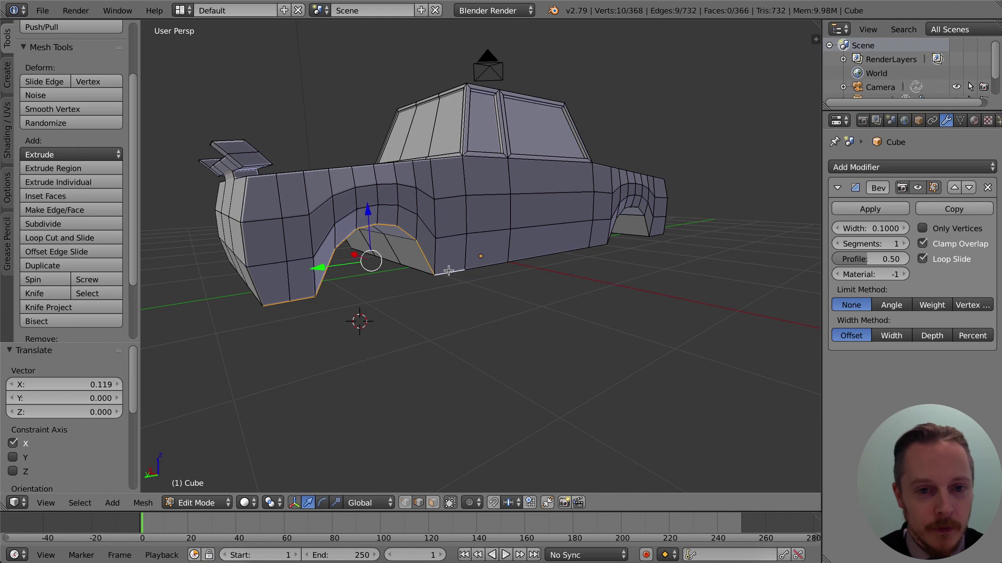
pyautogui.keyDown('shift'); pyautogui.rightClick(484, 266); pyautogui.keyUp('shift')
pyautogui.keyDown('shift'); pyautogui.rightClick(550, 255); pyautogui.keyUp('shift')
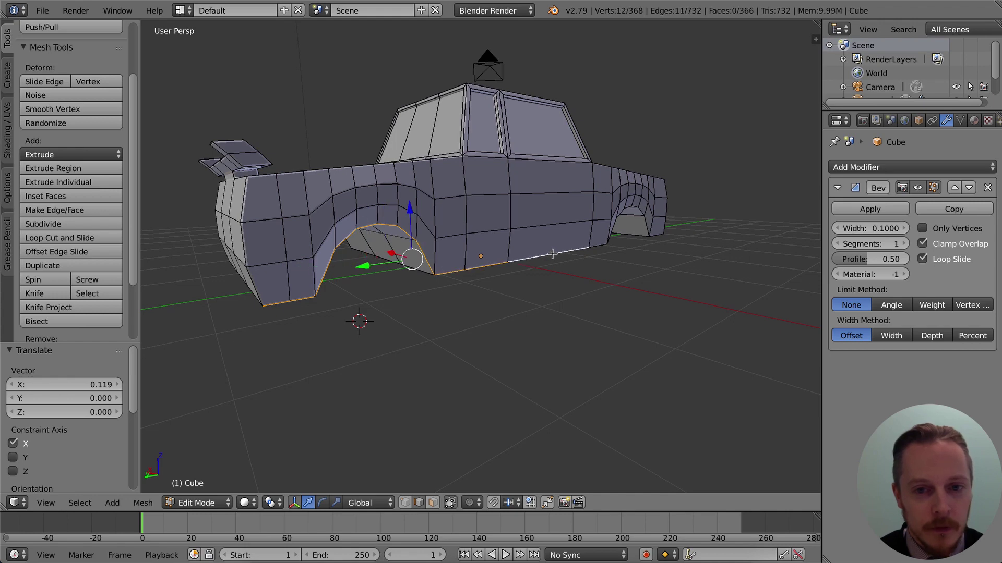
pyautogui.keyDown('shift'); pyautogui.rightClick(597, 246); pyautogui.keyUp('shift')
pyautogui.moveTo(600, 246); pyautogui.dragTo(586, 267, button='middle')
pyautogui.keyDown('shift'); pyautogui.rightClick(573, 253); pyautogui.keyUp('shift')
pyautogui.keyDown('shift'); pyautogui.rightClick(581, 238); pyautogui.keyUp('shift')
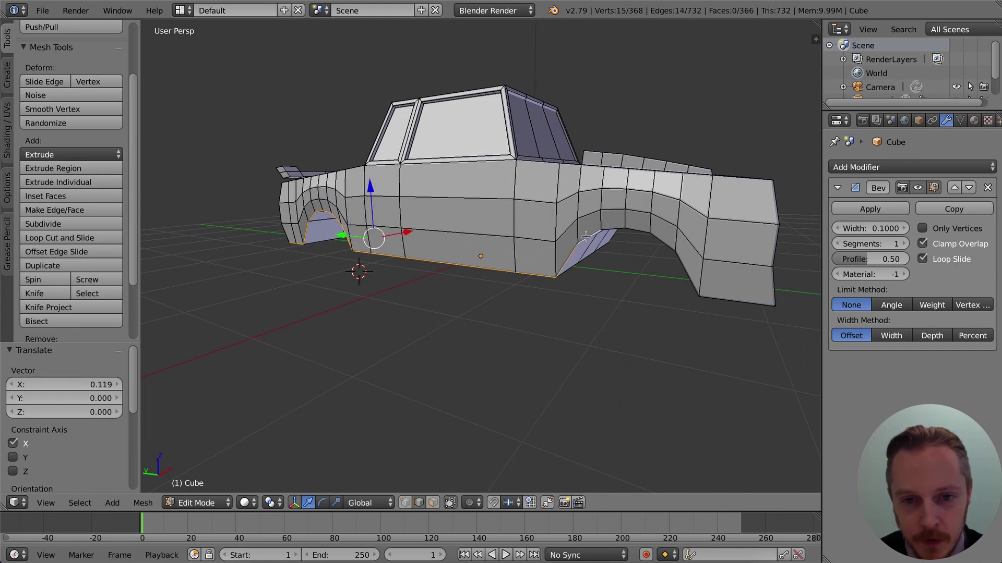
pyautogui.keyDown('shift'); pyautogui.rightClick(611, 229); pyautogui.keyUp('shift')
pyautogui.keyDown('shift'); pyautogui.rightClick(639, 229); pyautogui.keyUp('shift')
pyautogui.keyDown('shift'); pyautogui.rightClick(661, 244); pyautogui.keyUp('shift')
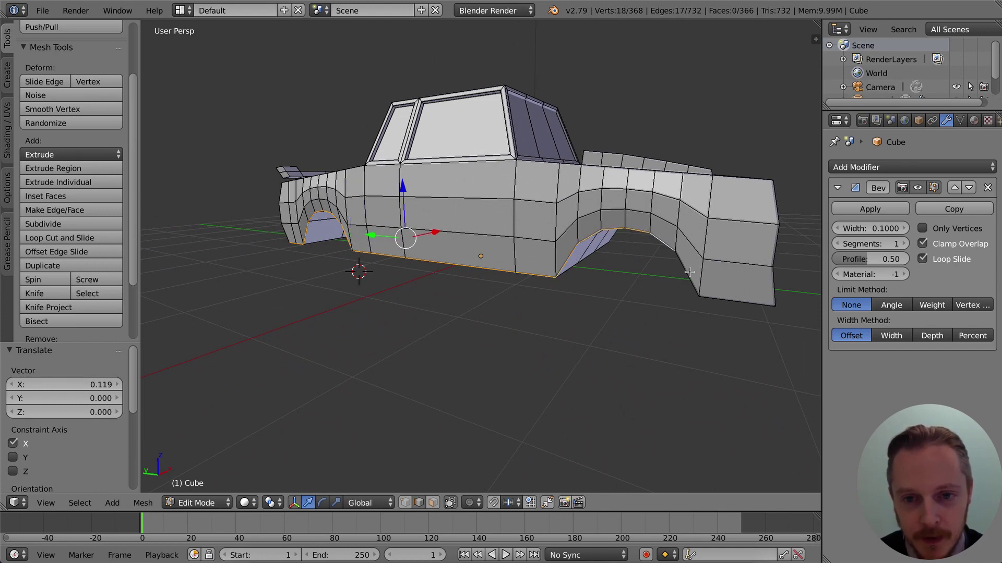
pyautogui.keyDown('shift'); pyautogui.rightClick(689, 272); pyautogui.keyUp('shift')
pyautogui.keyDown('shift'); pyautogui.rightClick(720, 300); pyautogui.keyUp('shift')
pyautogui.moveTo(684, 317); pyautogui.dragTo(444, 245, button='middle')
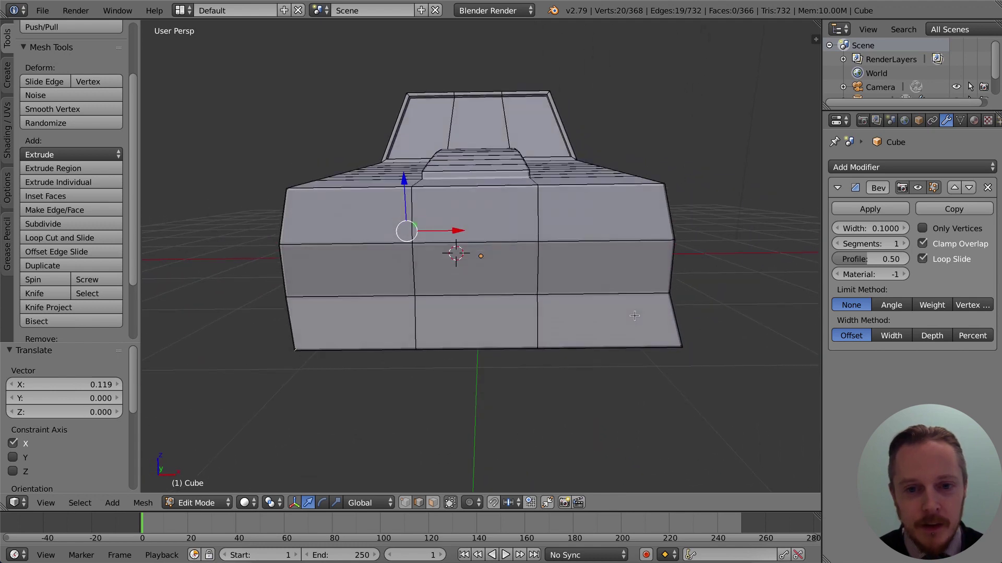
pyautogui.moveTo(457, 231); pyautogui.dragTo(449, 231)
pyautogui.click(450, 231)
pyautogui.press('KP_8')
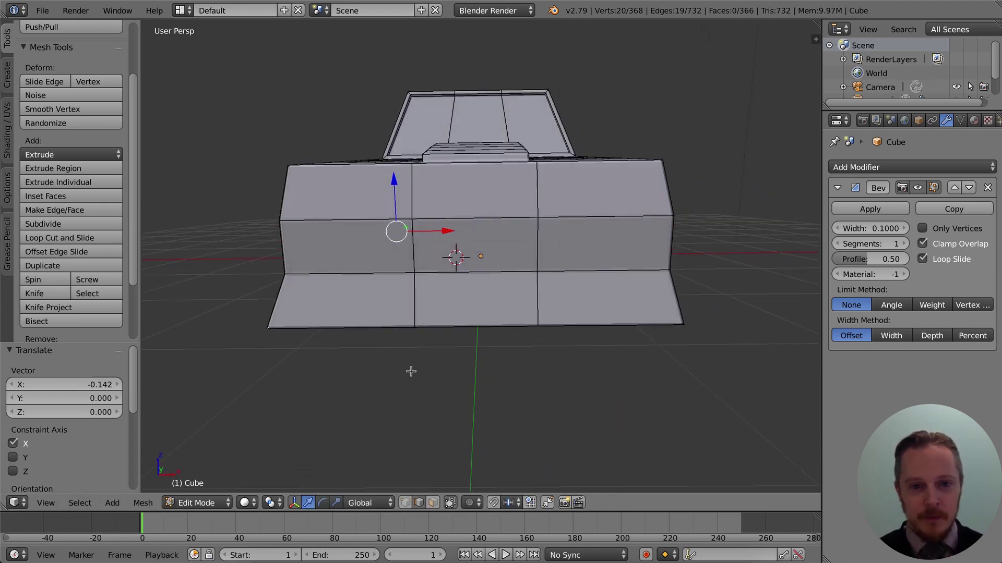
pyautogui.moveTo(451, 231); pyautogui.dragTo(452, 231)
# - Move the three bottom edges of the car's rear end backward by about 0.140 along Y
pyautogui.moveTo(458, 257); pyautogui.dragTo(530, 287, button='middle')
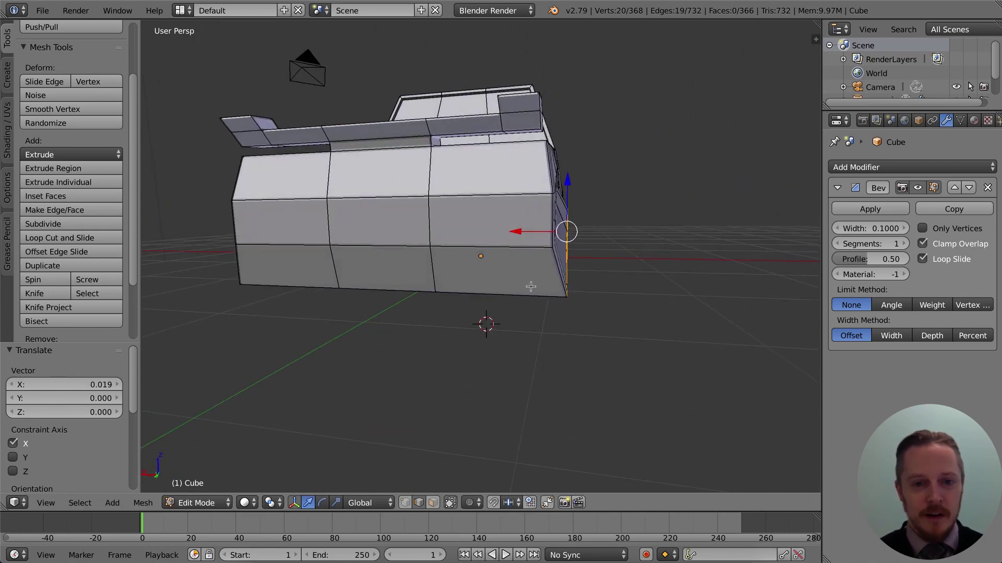
pyautogui.rightClick(492, 289)
pyautogui.keyDown('shift'); pyautogui.rightClick(415, 290); pyautogui.keyUp('shift')
pyautogui.keyDown('shift'); pyautogui.rightClick(317, 287); pyautogui.keyUp('shift')
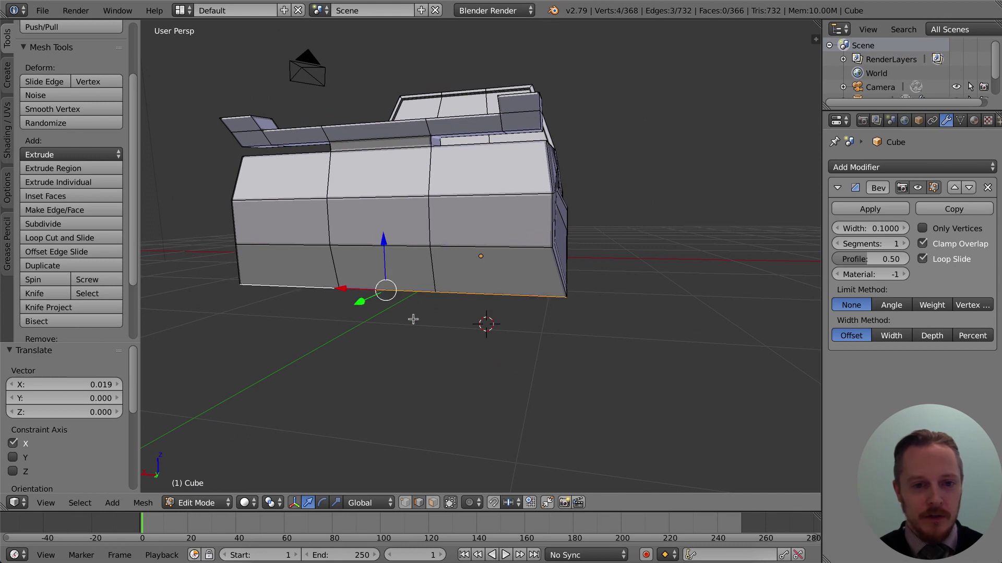
pyautogui.moveTo(414, 319); pyautogui.dragTo(463, 334, button='middle')
pyautogui.press('g')
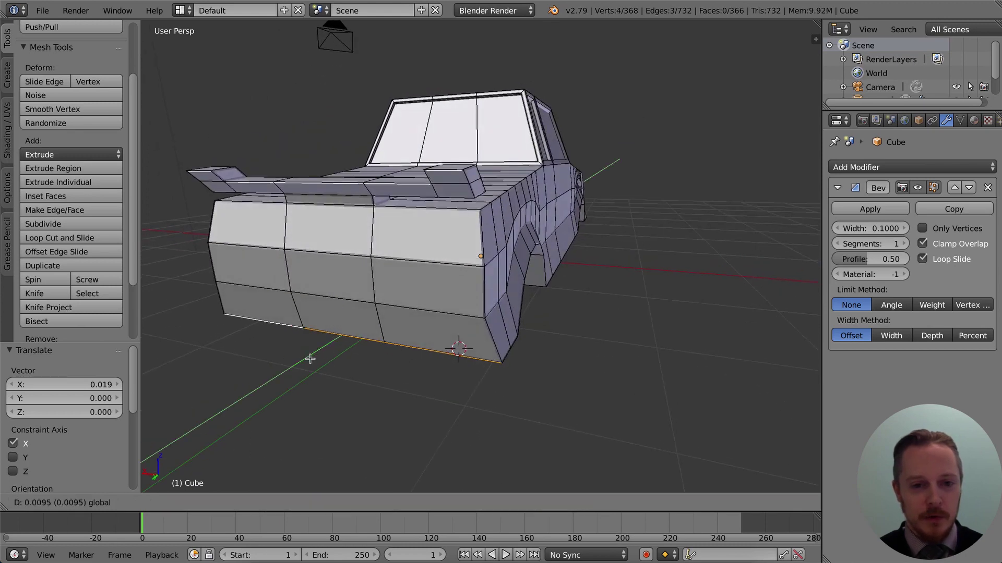
pyautogui.press('y')
pyautogui.click(301, 371)
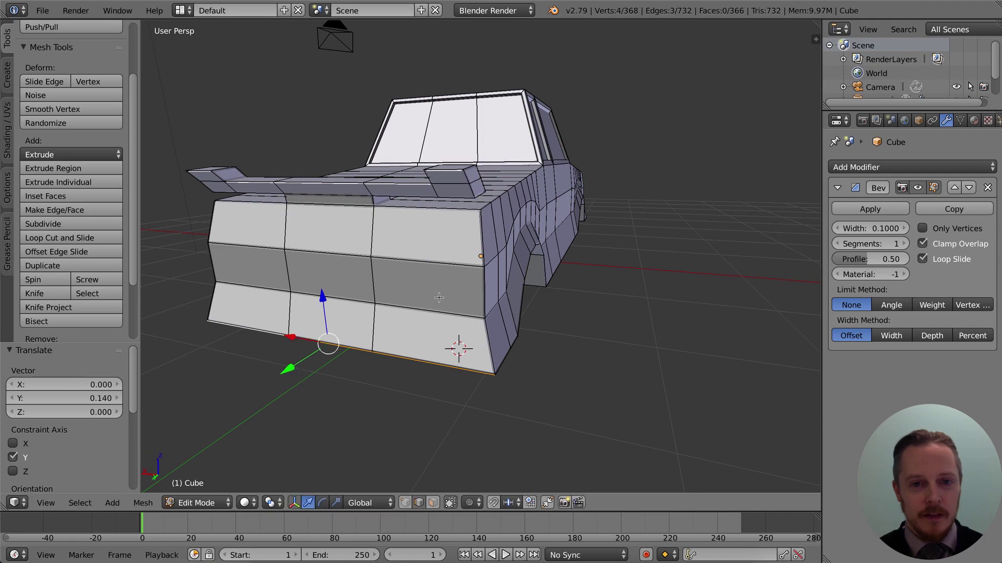
pyautogui.scroll(-2, 438, 298)
pyautogui.moveTo(435, 296); pyautogui.dragTo(536, 272, button='middle')
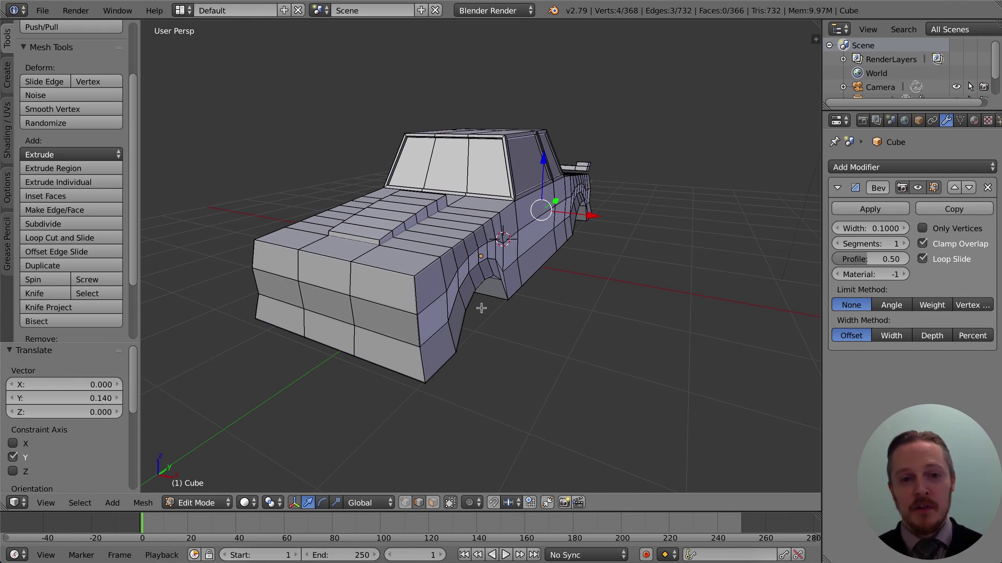